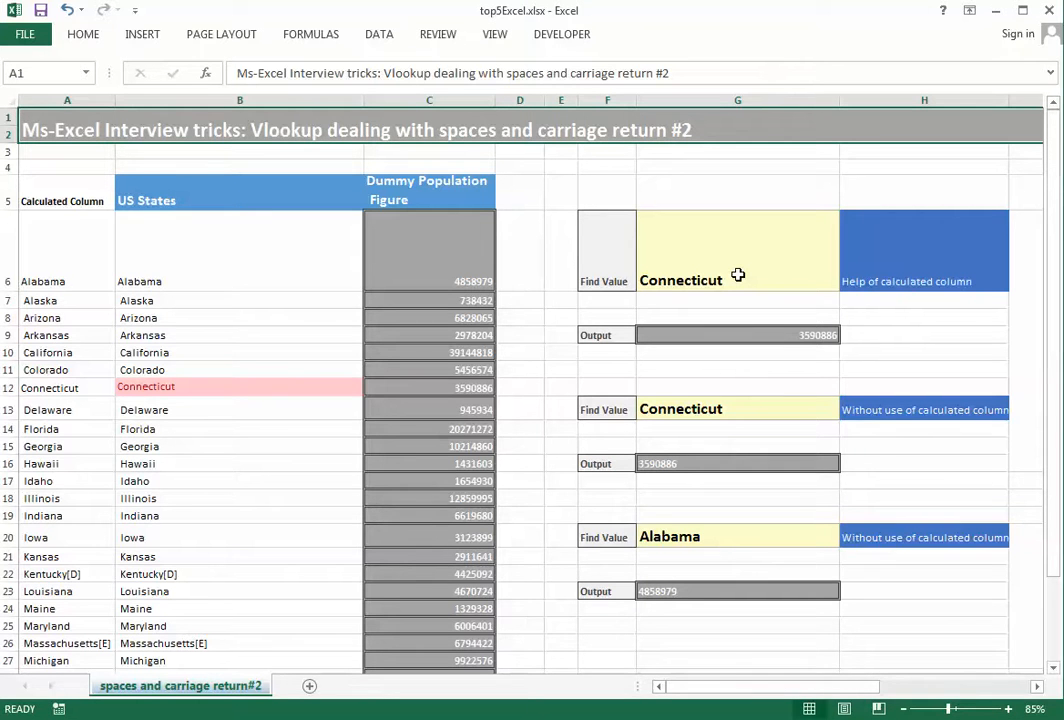
Survey the title row and US States table, ending at G7 under Connecticut's find value
{"action": "key", "text": "Right"}
{"action": "key", "text": "Right"}
{"action": "key", "text": "Left"}
{"action": "key", "text": "Left"}
{"action": "key", "text": "Right"}
{"action": "key", "text": "Down"}
{"action": "key", "text": "Down"}
{"action": "key", "text": "Left"}
{"action": "key", "text": "Left"}
{"action": "key", "text": "Left"}
{"action": "key", "text": "Left"}
{"action": "key", "text": "Left"}
{"action": "key", "text": "Left"}
{"action": "key", "text": "Left"}
{"action": "key", "text": "Left"}
{"action": "key", "text": "Left"}
{"action": "key", "text": "Left"}
{"action": "key", "text": "Left"}
{"action": "key", "text": "Left"}
{"action": "key", "text": "Left"}
{"action": "key", "text": "Left"}
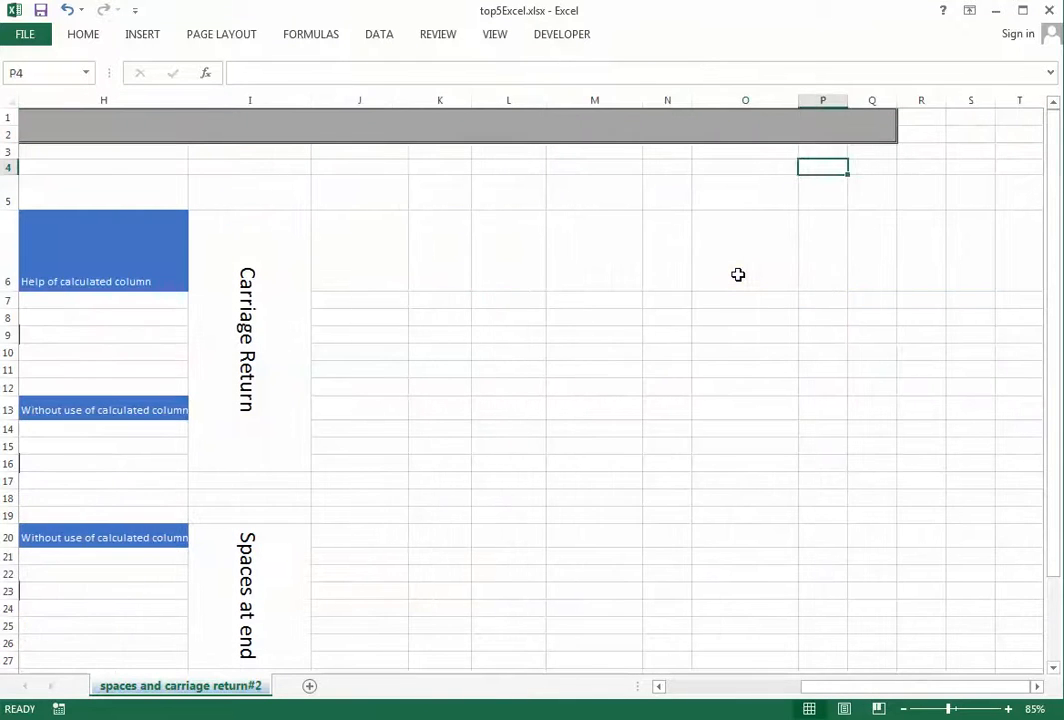
{"action": "key", "text": "Left"}
{"action": "key", "text": "Left"}
{"action": "key", "text": "Left"}
{"action": "key", "text": "Down"}
{"action": "key", "text": "Down"}
{"action": "key", "text": "Right"}
{"action": "key", "text": "Right"}
{"action": "key", "text": "Right"}
{"action": "key", "text": "Right"}
{"action": "key", "text": "Right"}
{"action": "key", "text": "Right"}
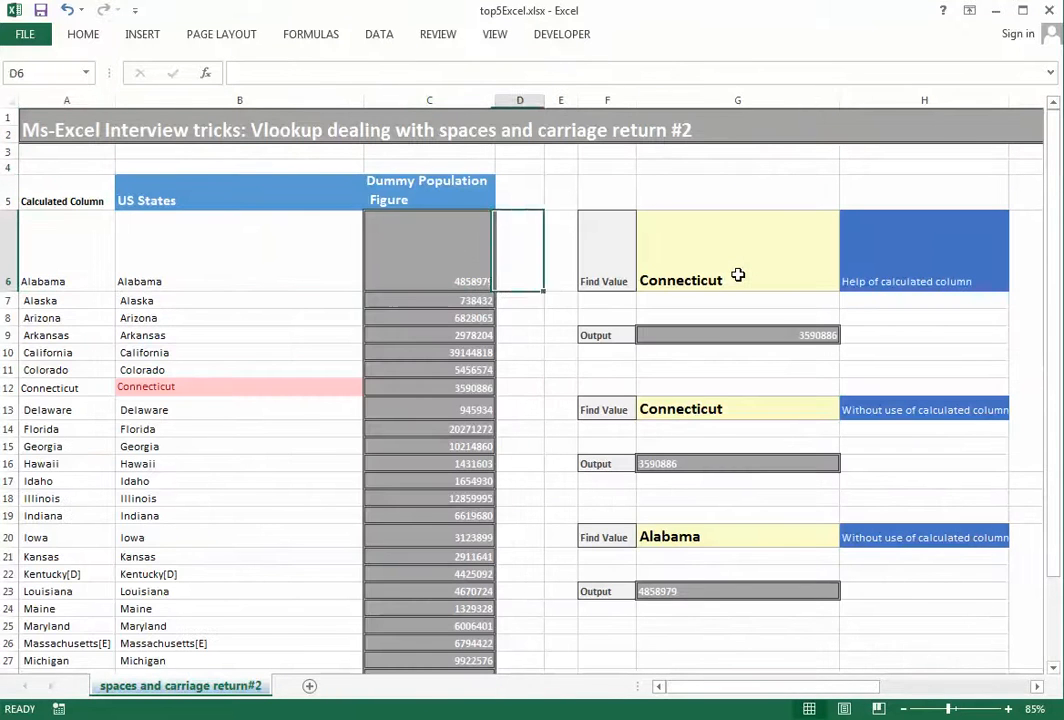
{"action": "key", "text": "Left"}
{"action": "key", "text": "Left"}
{"action": "key", "text": "Left"}
{"action": "key", "text": "Left"}
{"action": "key", "text": "Left"}
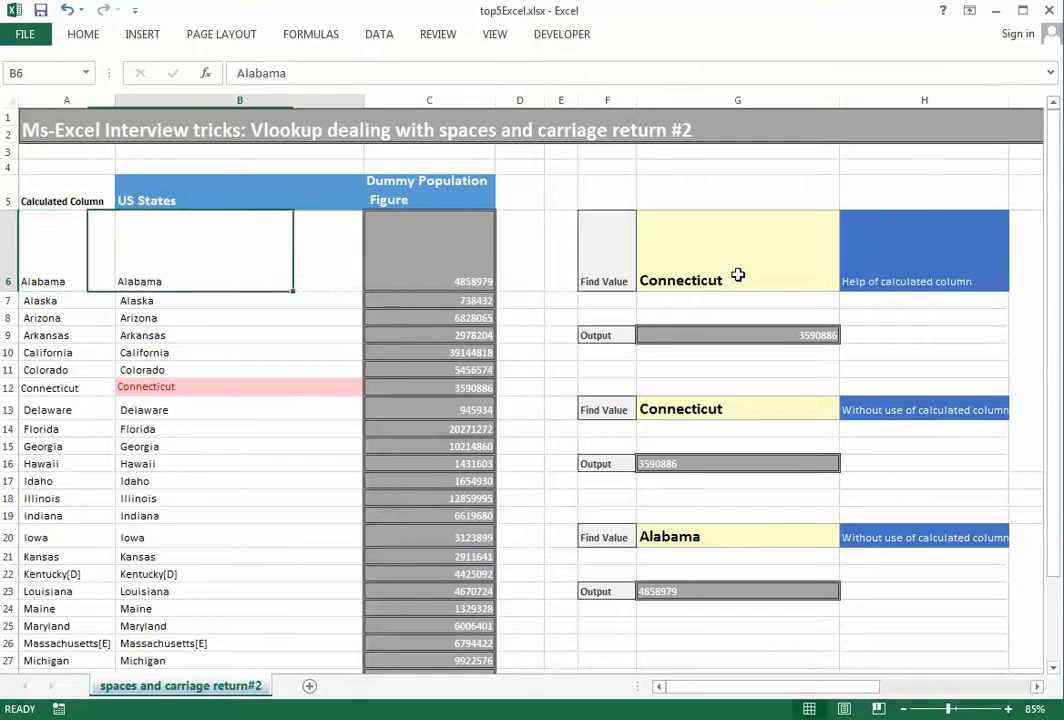
{"action": "key", "text": "shift+Down"}
{"action": "key", "text": "shift+Down"}
{"action": "key", "text": "shift+Down"}
{"action": "key", "text": "shift+Down"}
{"action": "key", "text": "shift+Down"}
{"action": "key", "text": "shift+Down"}
{"action": "key", "text": "shift+Down"}
{"action": "key", "text": "shift+Down"}
{"action": "key", "text": "shift+Down"}
{"action": "key", "text": "shift+Down"}
{"action": "key", "text": "shift+Down"}
{"action": "key", "text": "shift+Down"}
{"action": "key", "text": "shift+Down"}
{"action": "key", "text": "shift+Down"}
{"action": "key", "text": "shift+Down"}
{"action": "key", "text": "shift+Down"}
{"action": "key", "text": "shift+Down"}
{"action": "key", "text": "shift+Down"}
{"action": "key", "text": "shift+Down"}
{"action": "key", "text": "shift+Down"}
{"action": "key", "text": "shift+Up"}
{"action": "key", "text": "shift+Up"}
{"action": "key", "text": "shift+Up"}
{"action": "key", "text": "shift+Up"}
{"action": "key", "text": "shift+Up"}
{"action": "key", "text": "shift+Up"}
{"action": "key", "text": "shift+Up"}
{"action": "key", "text": "shift+Up"}
{"action": "key", "text": "shift+Up"}
{"action": "key", "text": "shift+Up"}
{"action": "key", "text": "shift+Up"}
{"action": "key", "text": "shift+Up"}
{"action": "key", "text": "shift+Up"}
{"action": "key", "text": "shift+Up"}
{"action": "key", "text": "shift+Up"}
{"action": "key", "text": "shift+Up"}
{"action": "key", "text": "shift+Up"}
{"action": "key", "text": "shift+Up"}
{"action": "key", "text": "shift+Up"}
{"action": "key", "text": "shift+Up"}
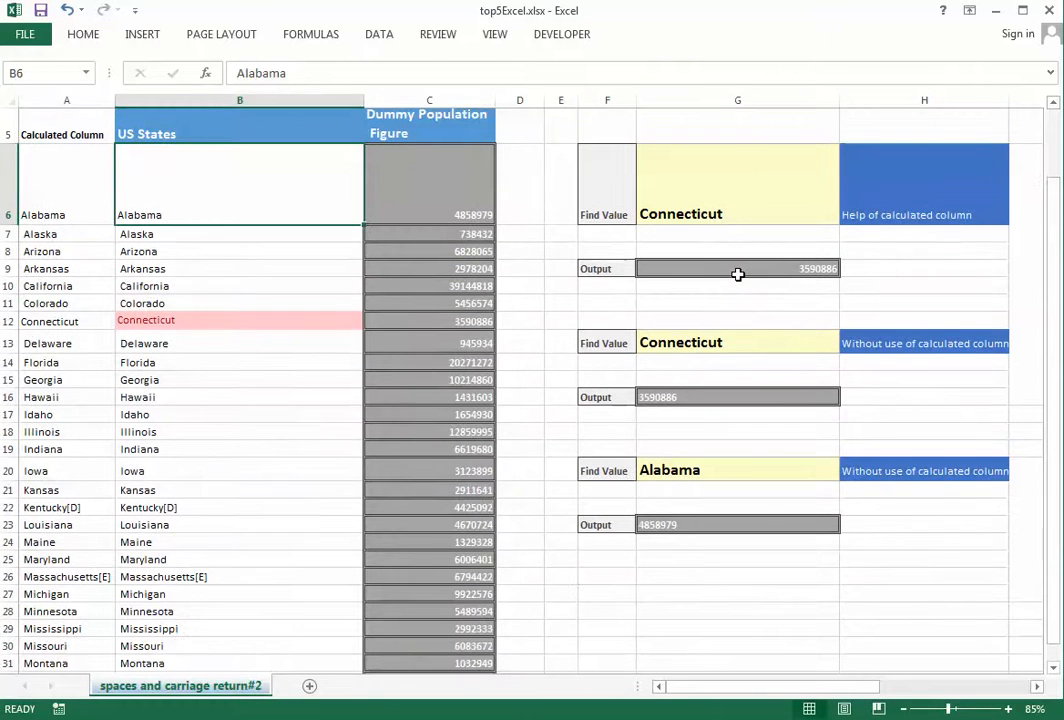
{"action": "key", "text": "shift+Right"}
{"action": "key", "text": "Right"}
{"action": "key", "text": "Right"}
{"action": "key", "text": "Right"}
{"action": "key", "text": "Right"}
{"action": "key", "text": "Right"}
{"action": "key", "text": "Down"}
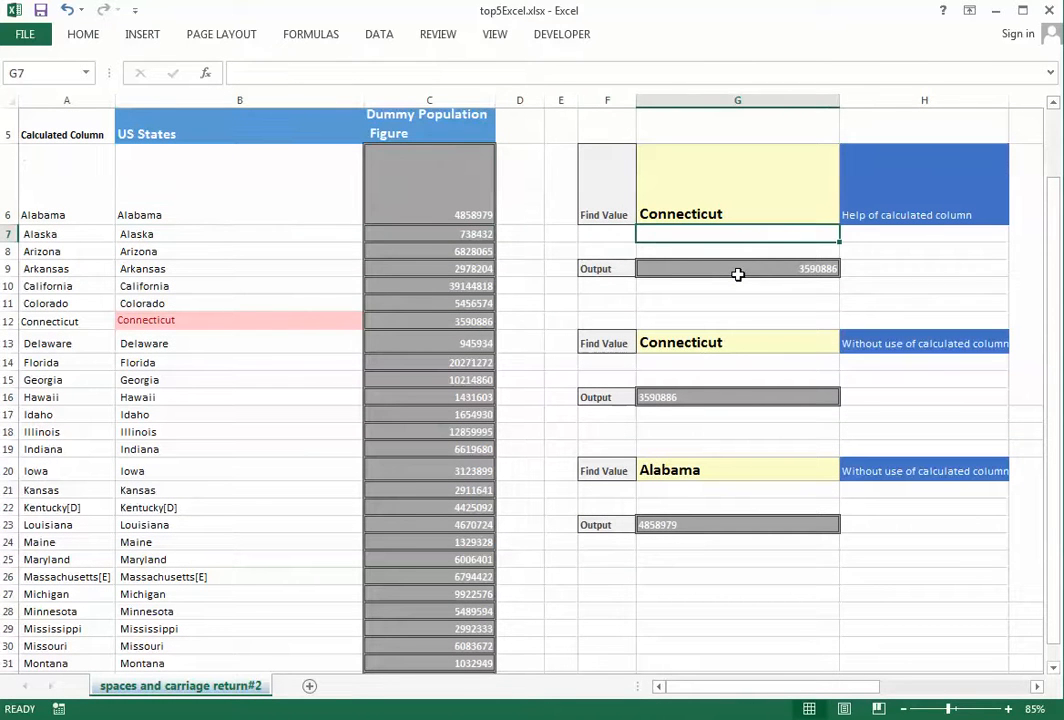
Start a VLOOKUP in G7, then abandon it and scroll back up
{"action": "type", "text": "=v"}
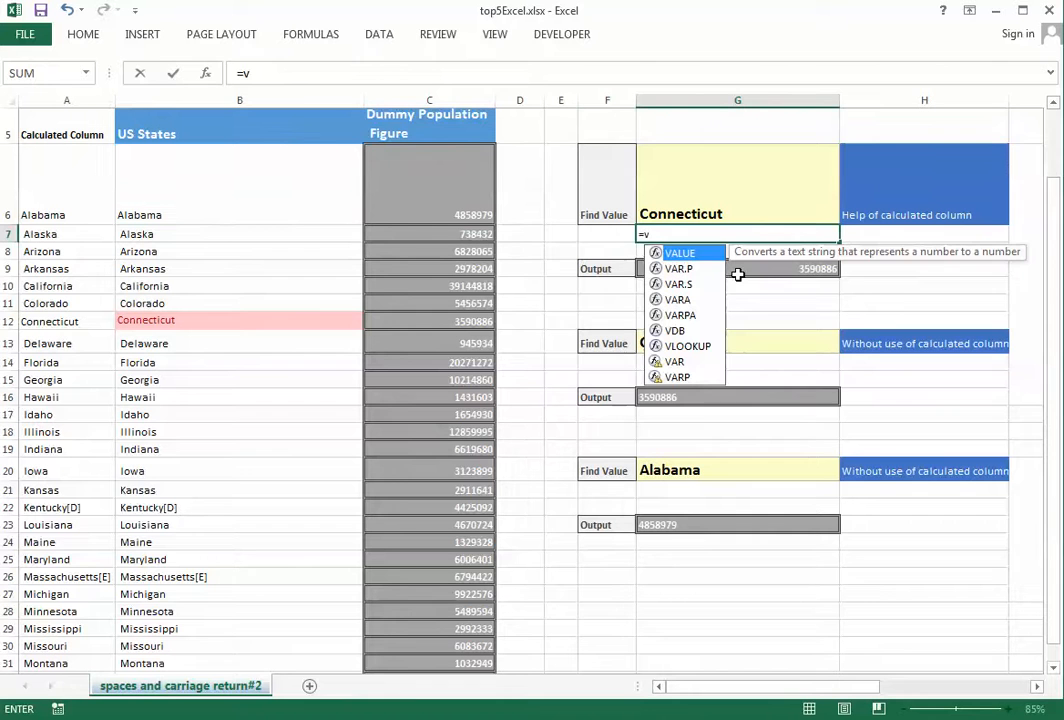
{"action": "type", "text": "lo"}
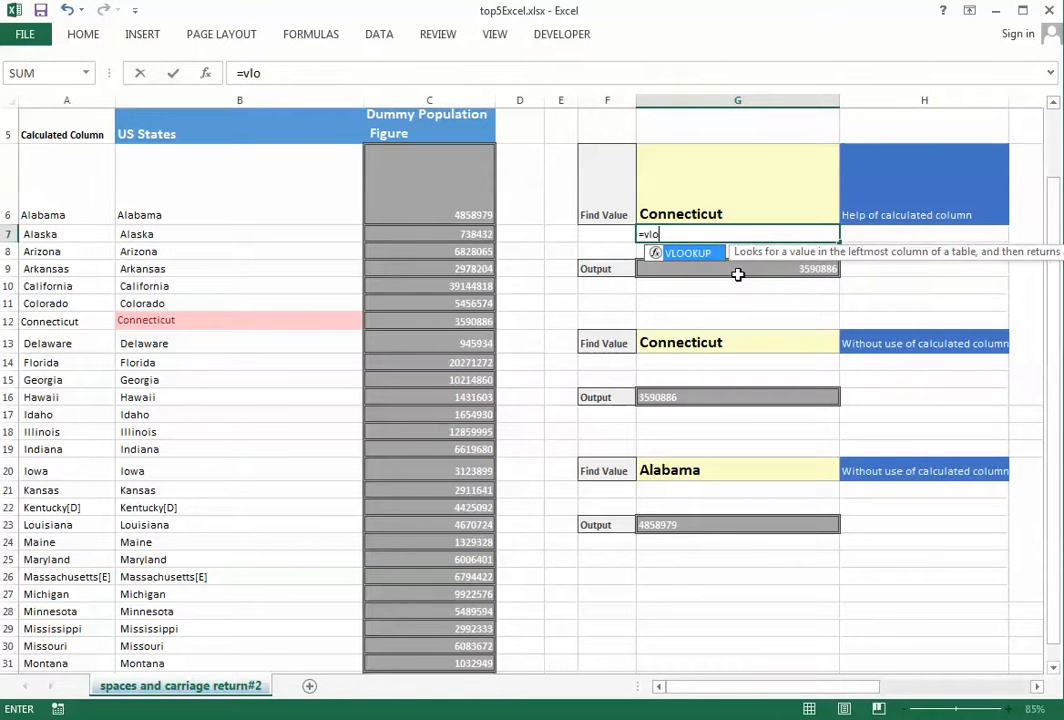
{"action": "key", "text": "Escape"}
{"action": "key", "text": "Escape"}
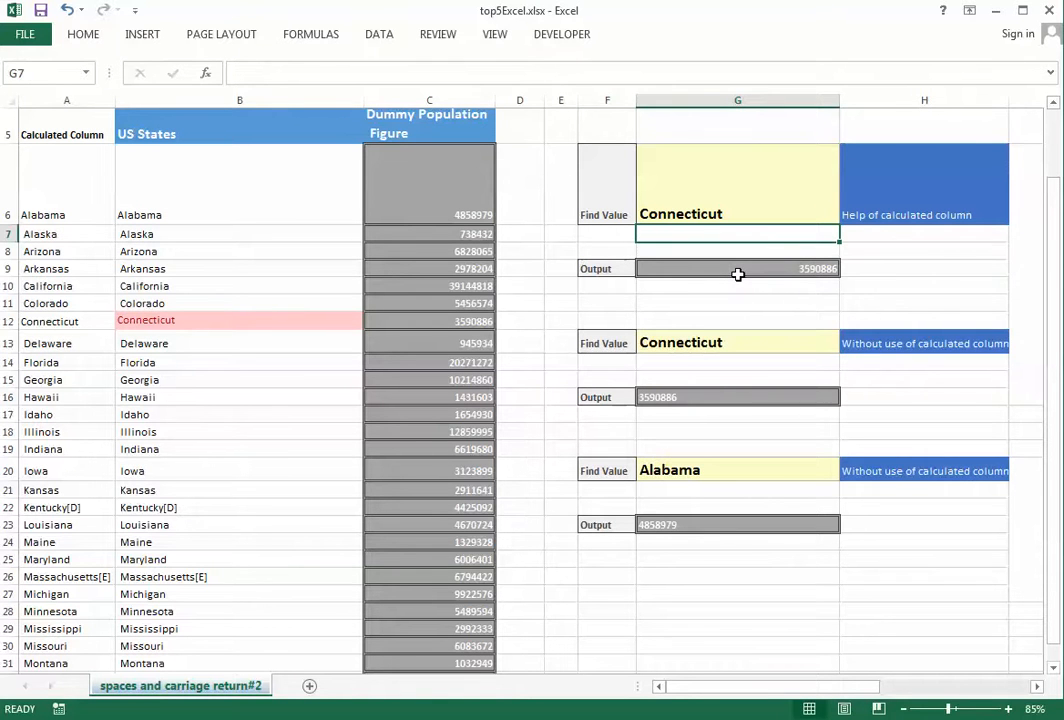
{"action": "scroll", "coordinate": [737, 274], "scroll_direction": "up", "scroll_amount": 2}
{"action": "scroll", "coordinate": [739, 276], "scroll_direction": "up", "scroll_amount": 3}
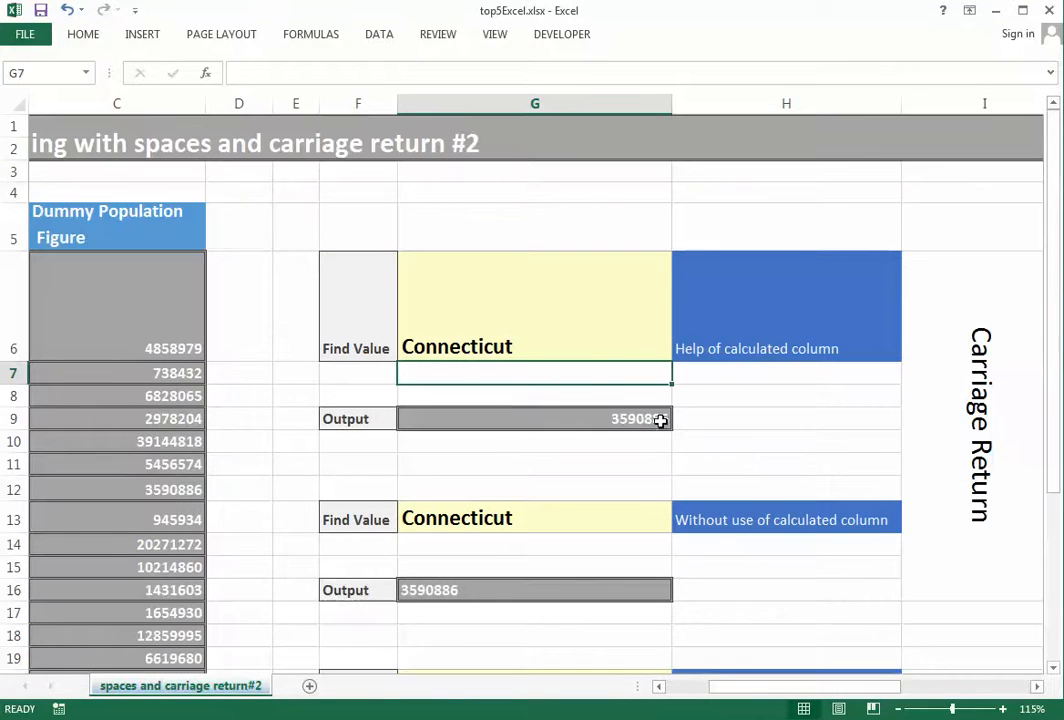
Enter =VLOOKUP(G6,$B$6:$C$32,2,0) in G7, which returns #N/A for Connecticut
{"action": "mouse_move", "coordinate": [743, 689]}
{"action": "left_mouse_down"}
{"action": "mouse_move", "coordinate": [710, 691]}
{"action": "mouse_move", "coordinate": [752, 695]}
{"action": "left_mouse_up"}
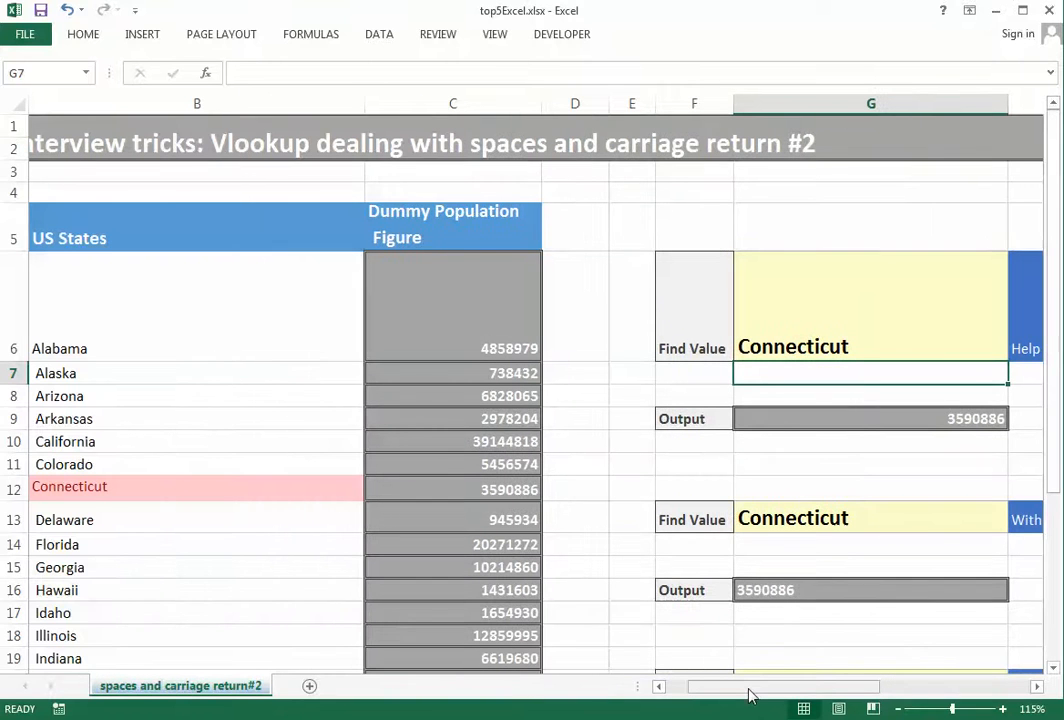
{"action": "type", "text": "=vl"}
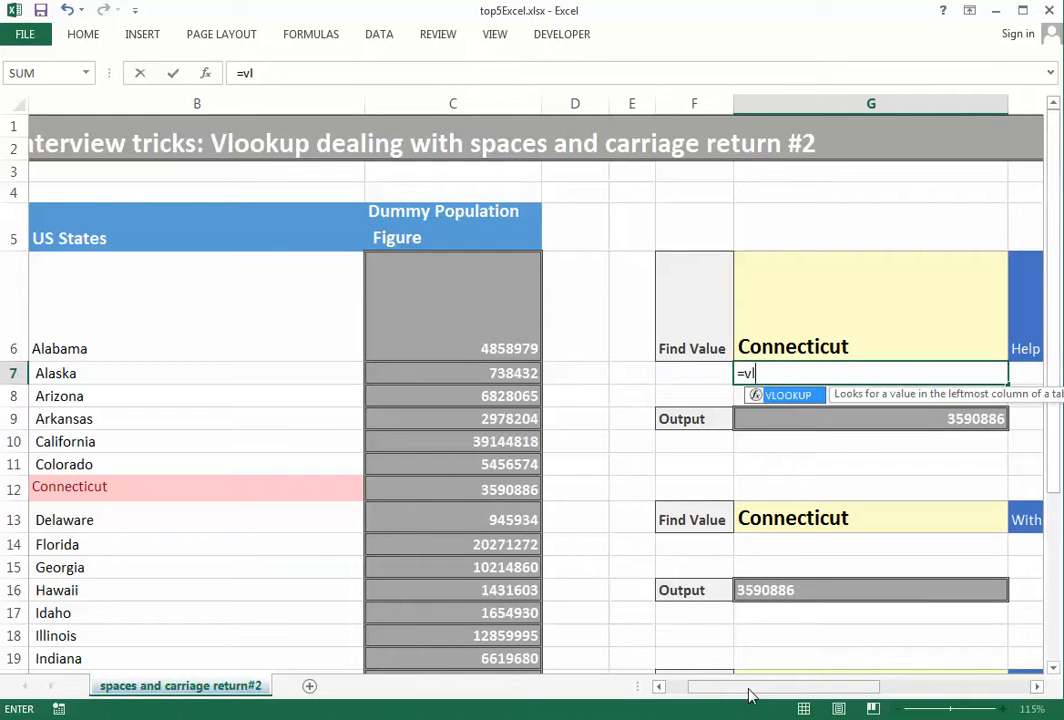
{"action": "key", "text": "Tab"}
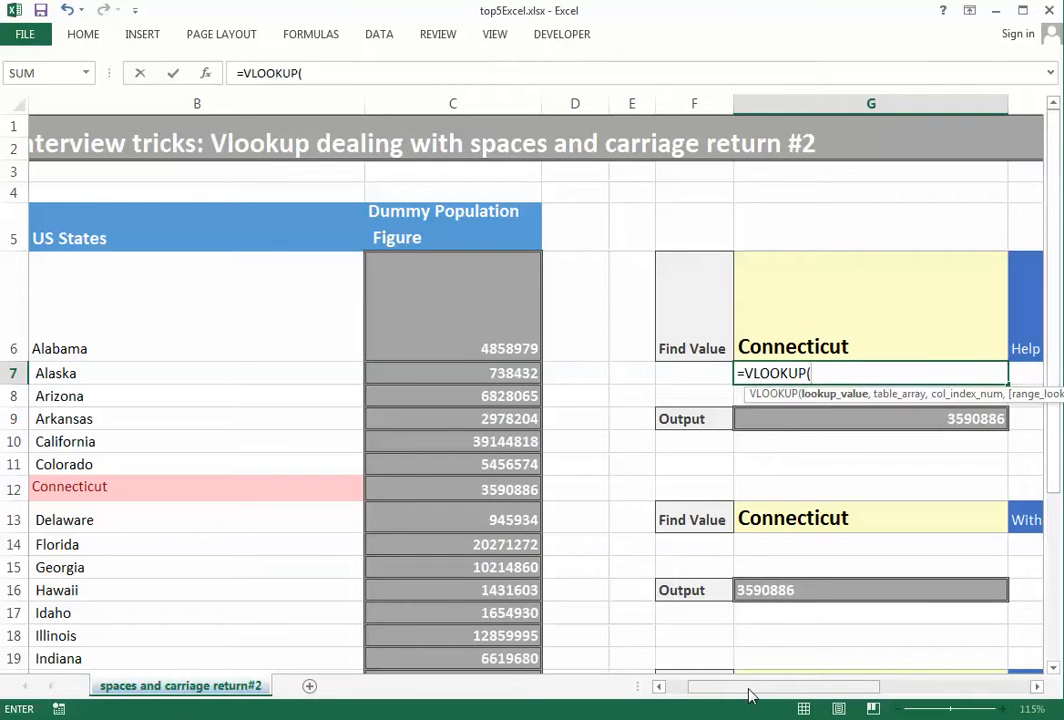
{"action": "key", "text": "Up"}
{"action": "type", "text": ","}
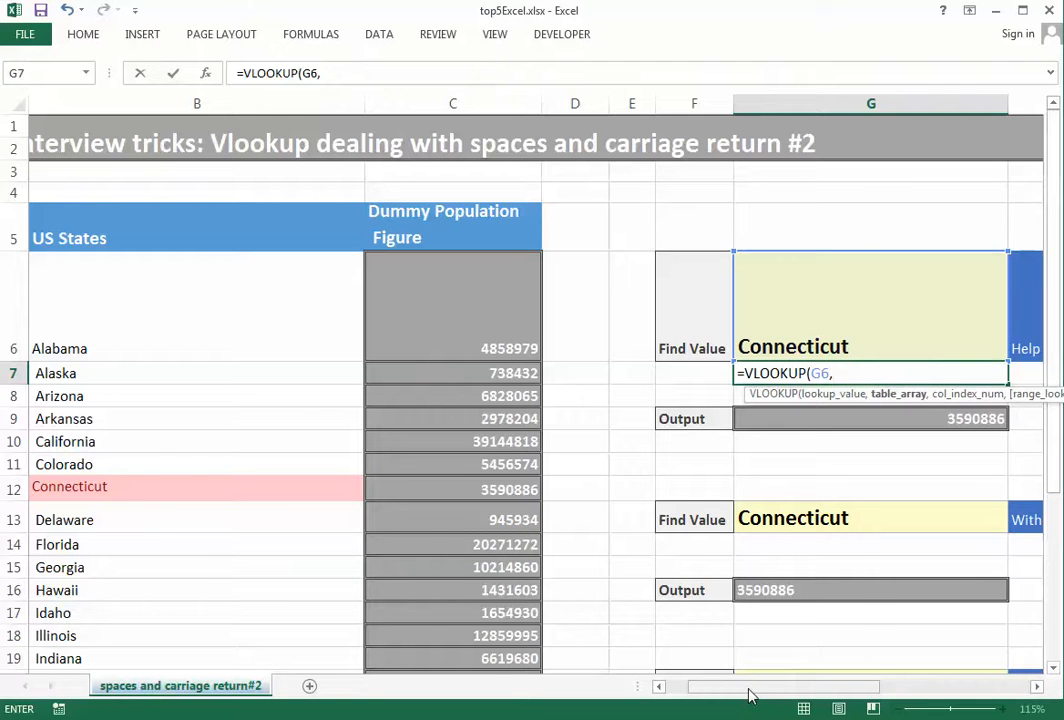
{"action": "key", "text": "Left"}
{"action": "key", "text": "Left"}
{"action": "key", "text": "Left"}
{"action": "key", "text": "Left"}
{"action": "key", "text": "Left"}
{"action": "key", "text": "Left"}
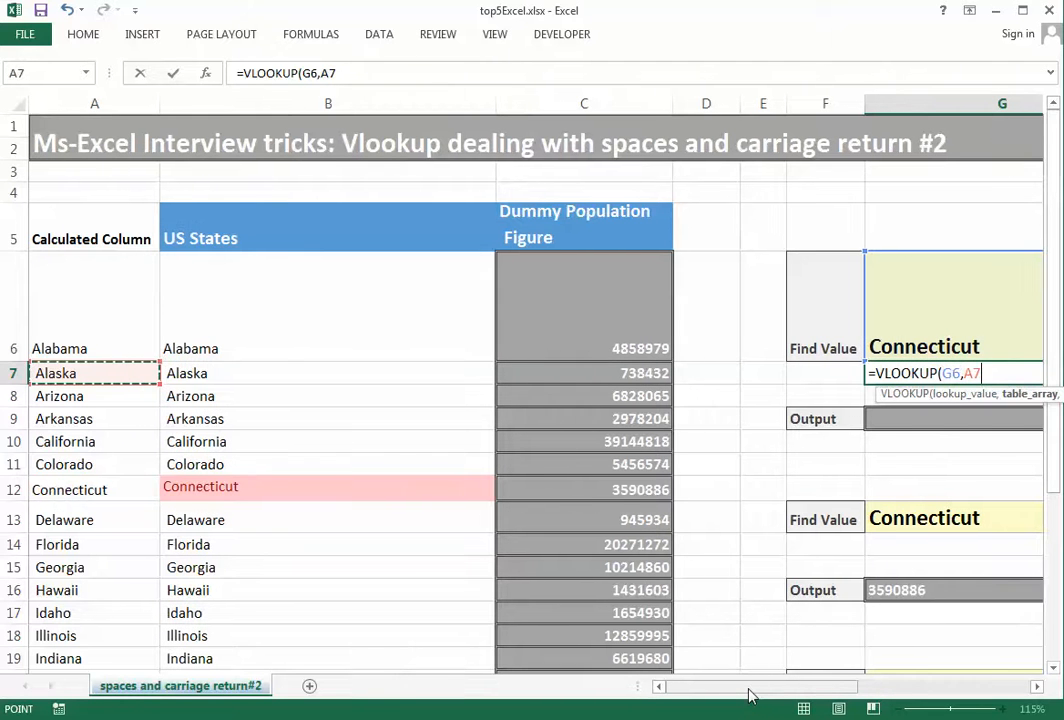
{"action": "key", "text": "Right"}
{"action": "key", "text": "Up"}
{"action": "key", "text": "shift+Right"}
{"action": "key", "text": "shift+Down"}
{"action": "key", "text": "shift+Down"}
{"action": "key", "text": "shift+Down"}
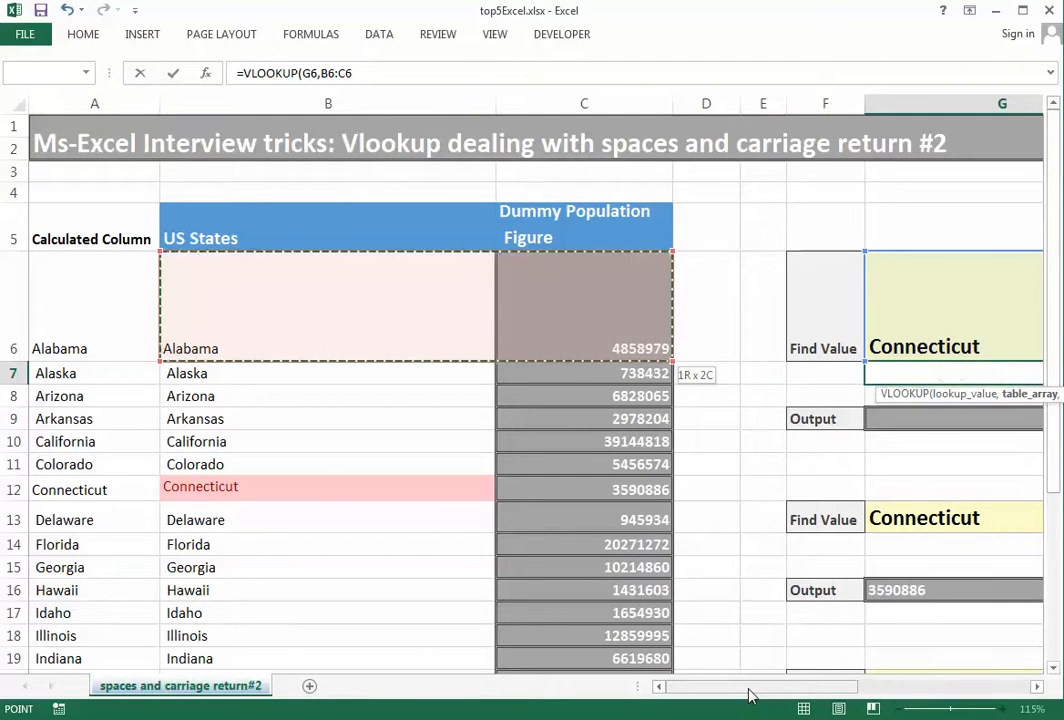
{"action": "key", "text": "shift+Down"}
{"action": "key", "text": "shift+Down"}
{"action": "key", "text": "shift+Down"}
{"action": "key", "text": "shift+Down"}
{"action": "key", "text": "shift+Down"}
{"action": "key", "text": "shift+Down"}
{"action": "key", "text": "shift+Down"}
{"action": "key", "text": "shift+Down"}
{"action": "key", "text": "shift+Down"}
{"action": "key", "text": "shift+Down"}
{"action": "key", "text": "shift+Down"}
{"action": "key", "text": "shift+Down"}
{"action": "key", "text": "shift+Down"}
{"action": "key", "text": "shift+Down"}
{"action": "key", "text": "shift+Down"}
{"action": "key", "text": "shift+Down"}
{"action": "key", "text": "shift+Down"}
{"action": "key", "text": "shift+Down"}
{"action": "key", "text": "shift+Down"}
{"action": "key", "text": "shift+Down"}
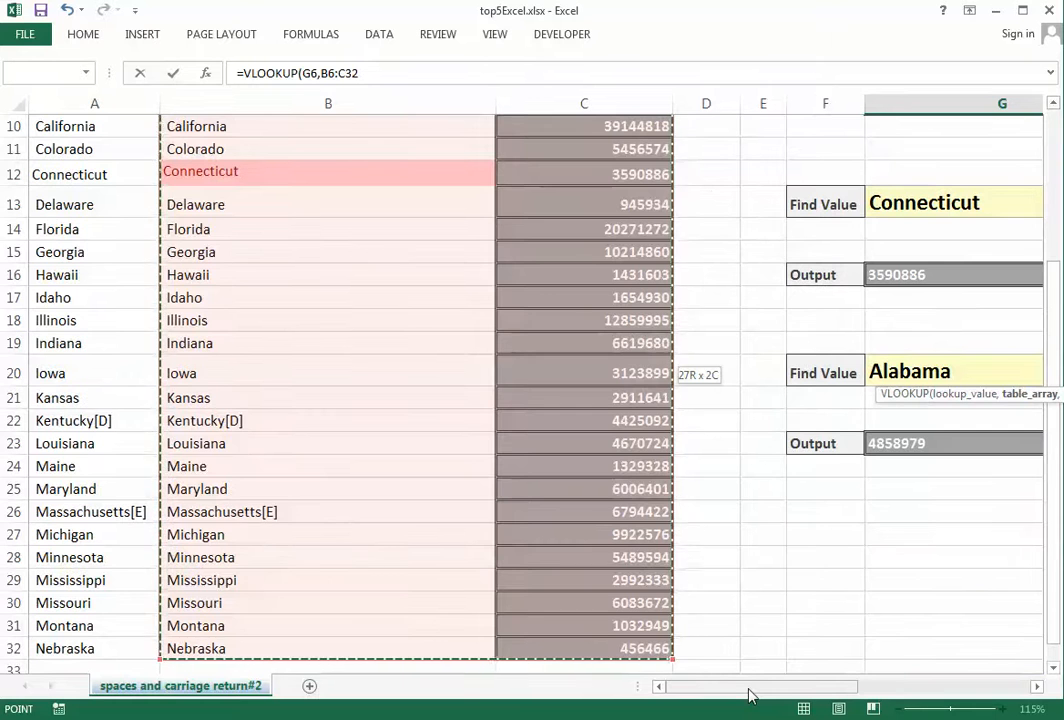
{"action": "key", "text": "F4"}
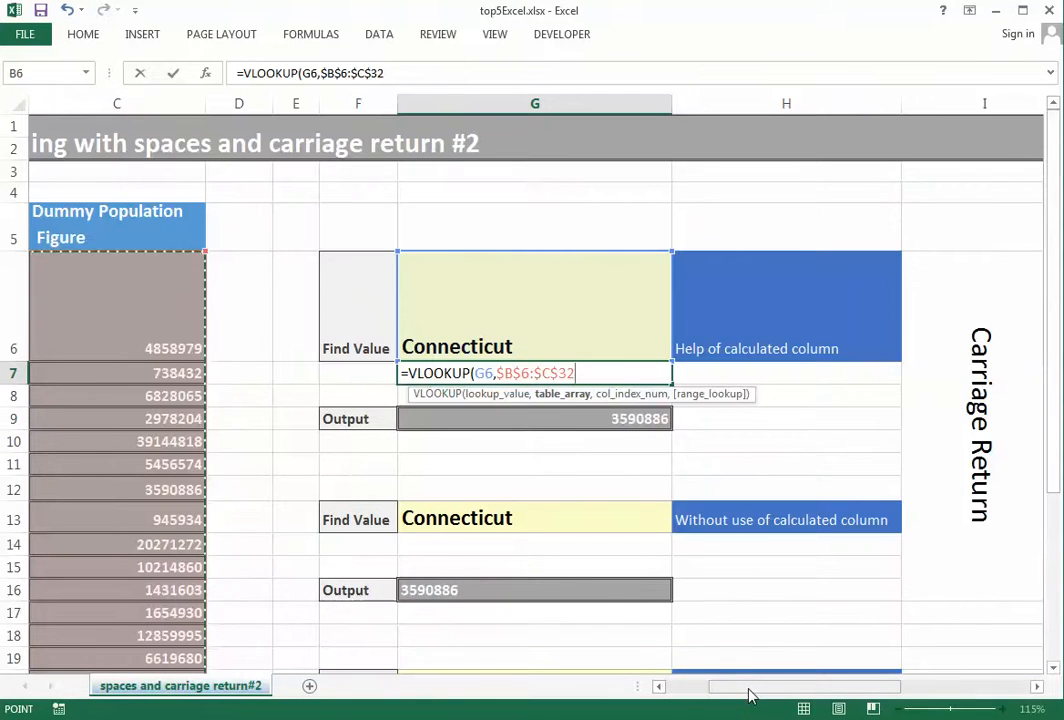
{"action": "type", "text": ","}
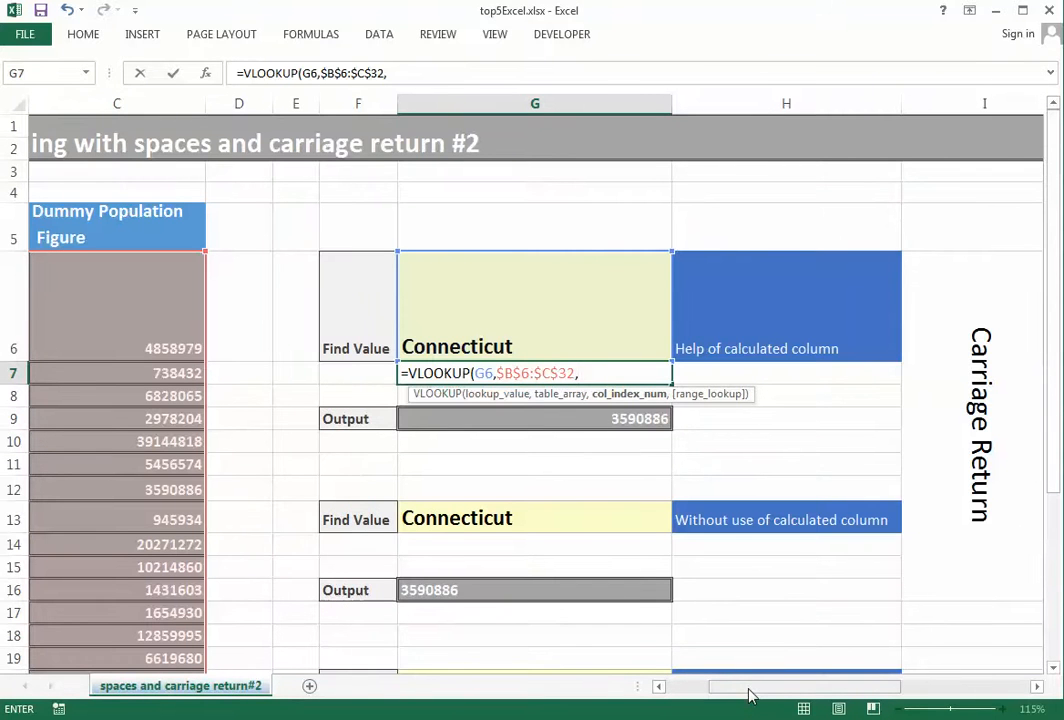
{"action": "type", "text": "2,0"}
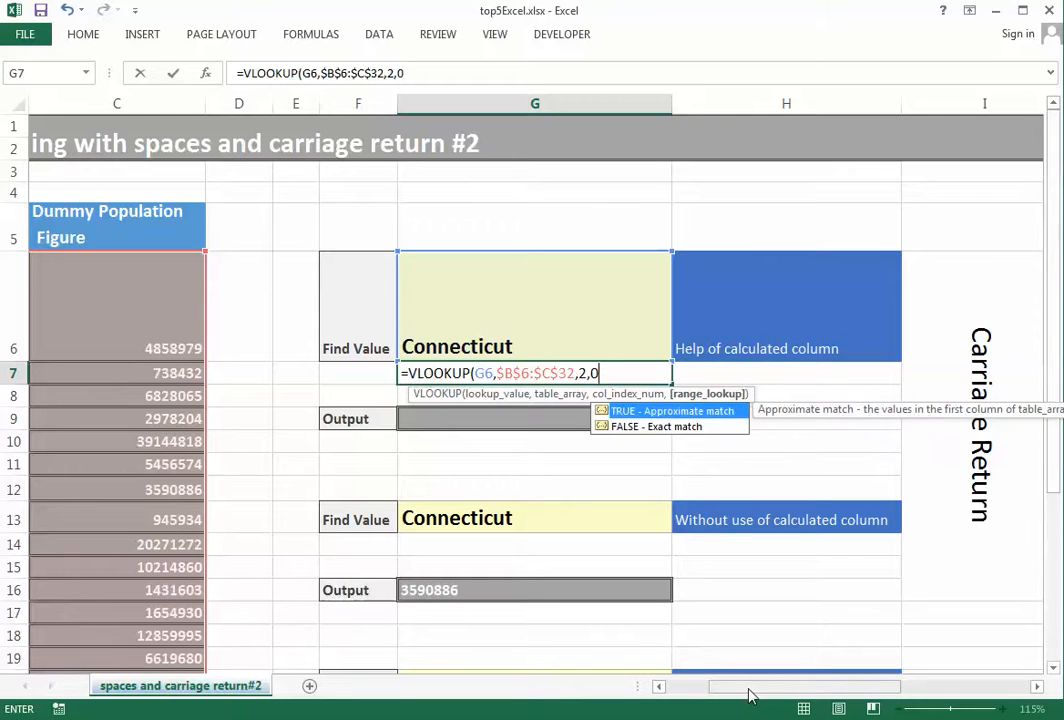
{"action": "type", "text": ")"}
{"action": "key", "text": "Return"}
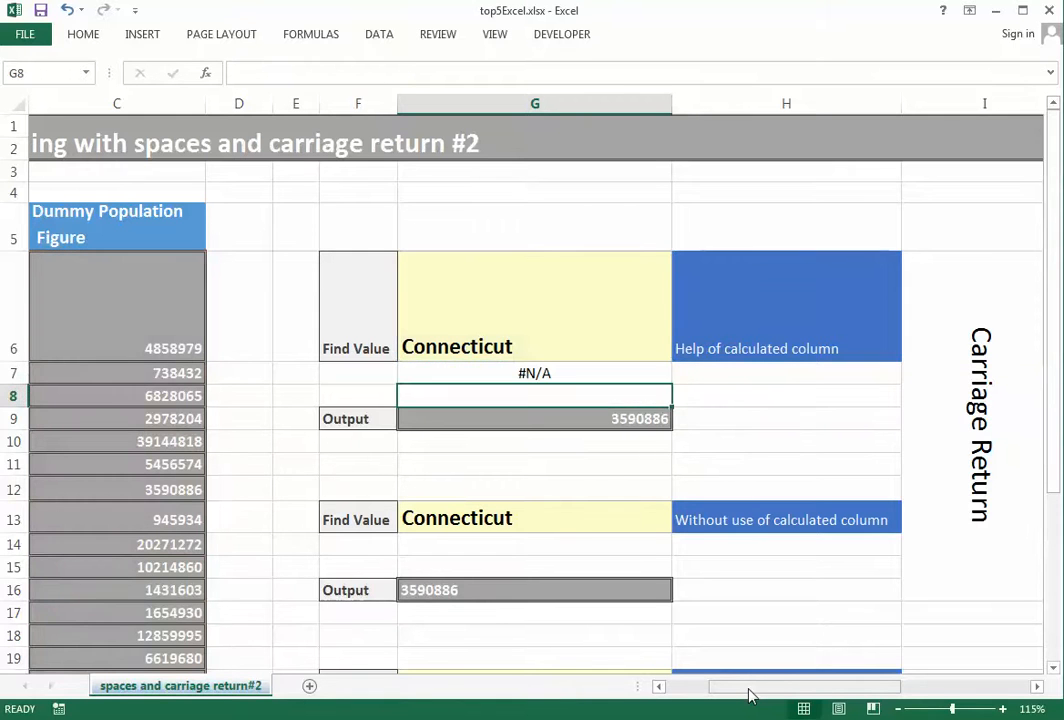
{"action": "key", "text": "Up"}
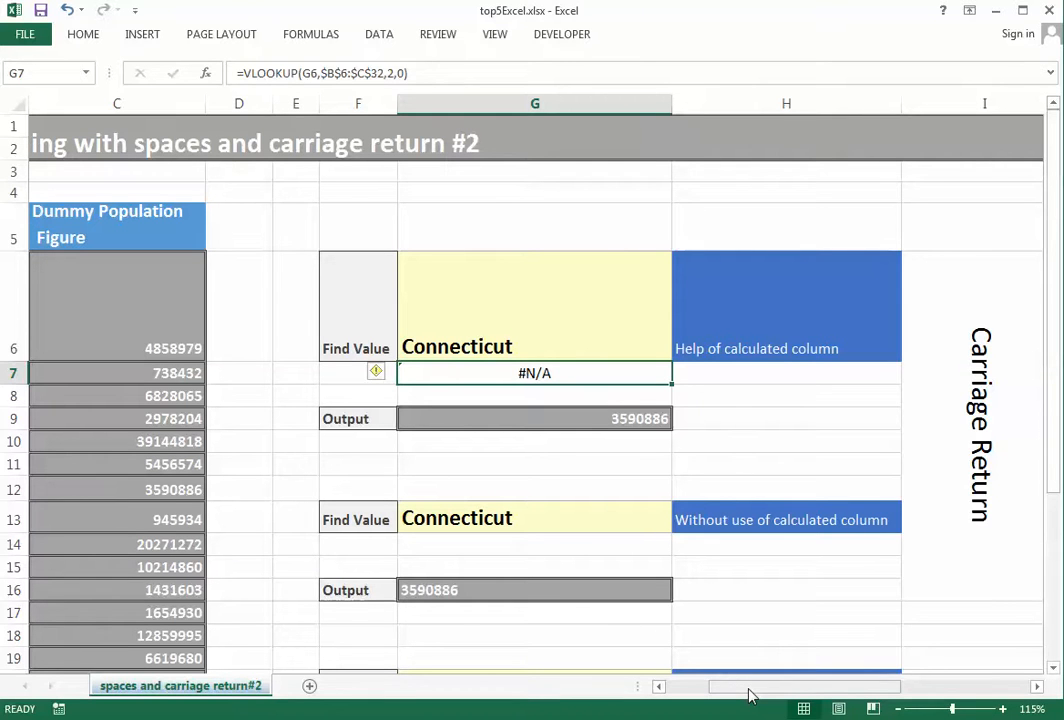
{"action": "key", "text": "Up"}
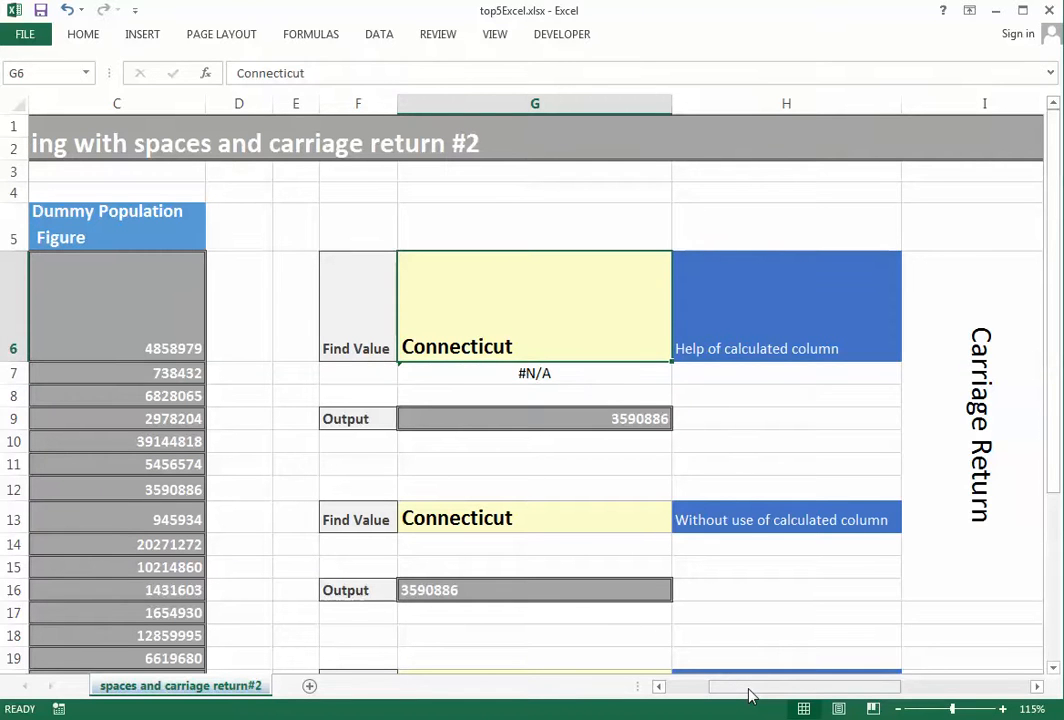
{"action": "key", "text": "Left"}
{"action": "key", "text": "Home"}
{"action": "key", "text": "Down"}
{"action": "key", "text": "Down"}
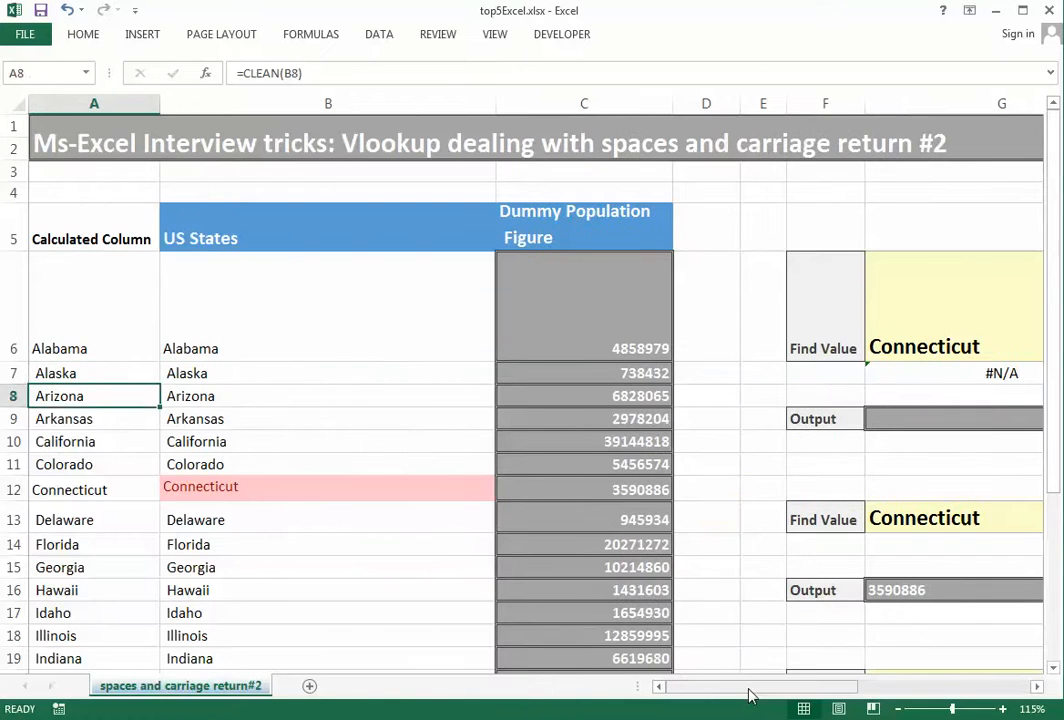
{"action": "key", "text": "Down"}
{"action": "key", "text": "Down"}
{"action": "key", "text": "Down"}
{"action": "key", "text": "Down"}
{"action": "key", "text": "Right"}
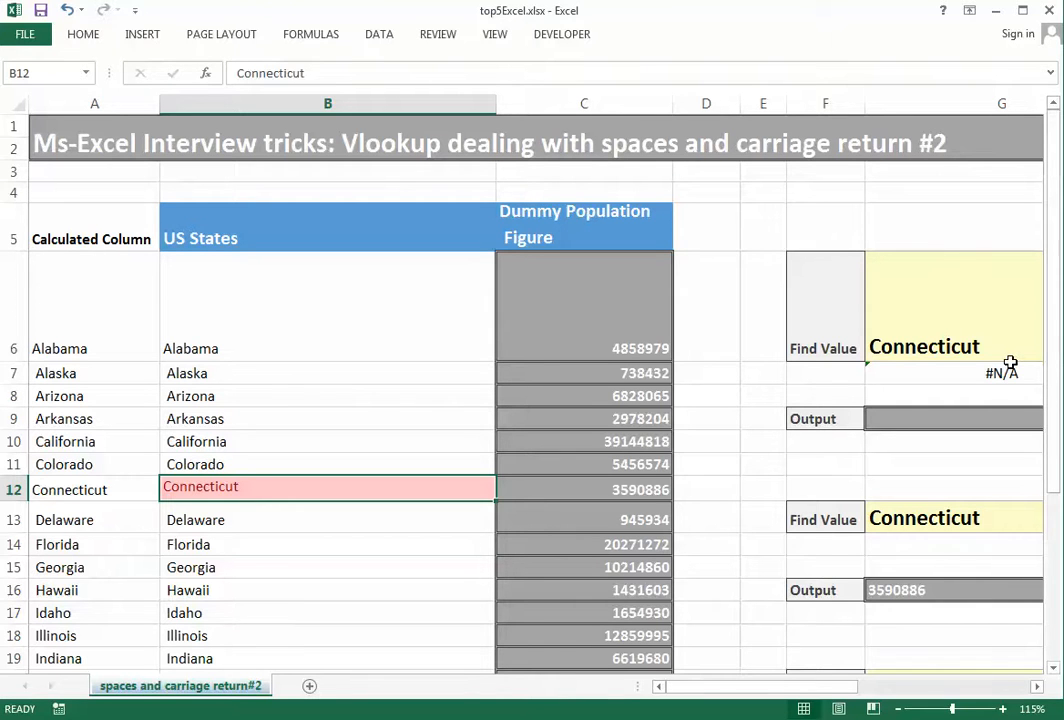
{"action": "key", "text": "Up"}
{"action": "key", "text": "Up"}
{"action": "key", "text": "Up"}
{"action": "key", "text": "Up"}
{"action": "key", "text": "Up"}
{"action": "key", "text": "Right"}
{"action": "key", "text": "Right"}
{"action": "key", "text": "Right"}
{"action": "key", "text": "Right"}
{"action": "key", "text": "Right"}
{"action": "key", "text": "Right"}
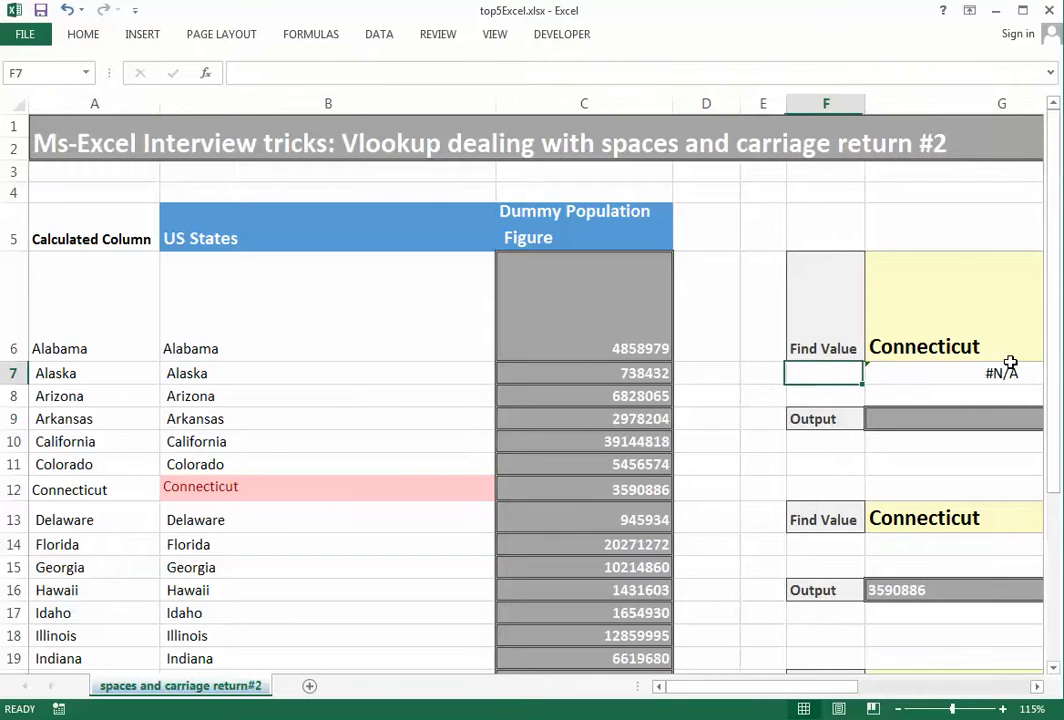
{"action": "key", "text": "Left"}
{"action": "key", "text": "Left"}
{"action": "key", "text": "Left"}
{"action": "key", "text": "Left"}
{"action": "key", "text": "Left"}
{"action": "key", "text": "Left"}
{"action": "key", "text": "Left"}
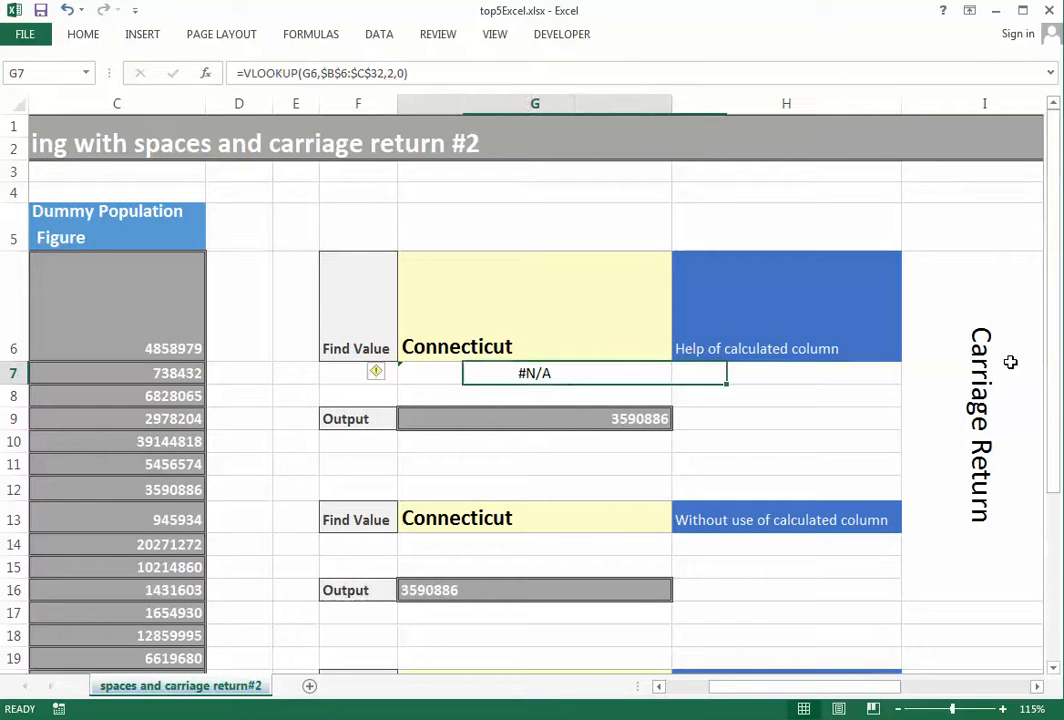
{"action": "key", "text": "Right"}
{"action": "key", "text": "Right"}
{"action": "key", "text": "Right"}
{"action": "key", "text": "Right"}
{"action": "key", "text": "Right"}
{"action": "key", "text": "Right"}
{"action": "key", "text": "Right"}
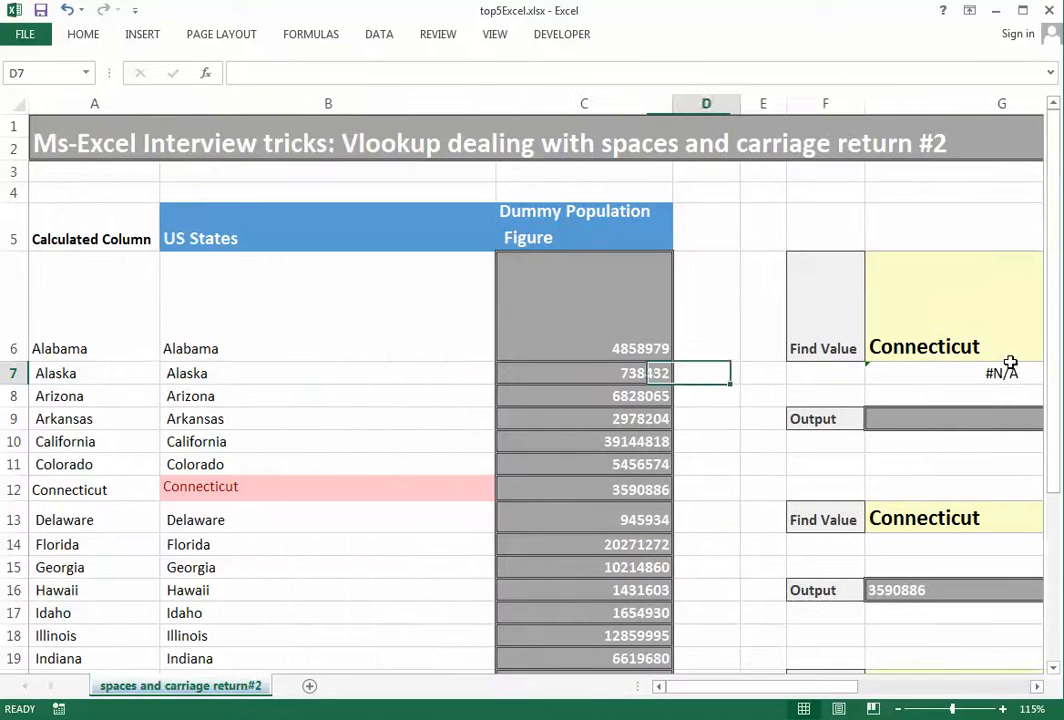
{"action": "key", "text": "Left"}
{"action": "key", "text": "Left"}
{"action": "key", "text": "Left"}
{"action": "key", "text": "Left"}
{"action": "key", "text": "Left"}
{"action": "key", "text": "Left"}
{"action": "key", "text": "Left"}
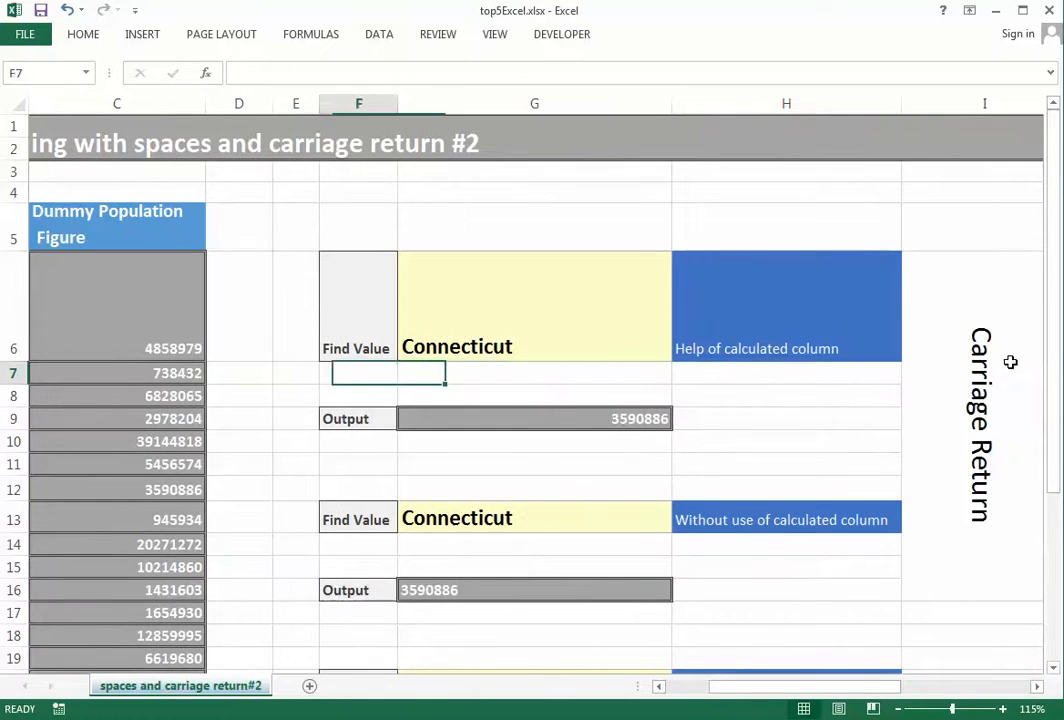
{"action": "key", "text": "Up"}
{"action": "key", "text": "ctrl+shift+Down"}
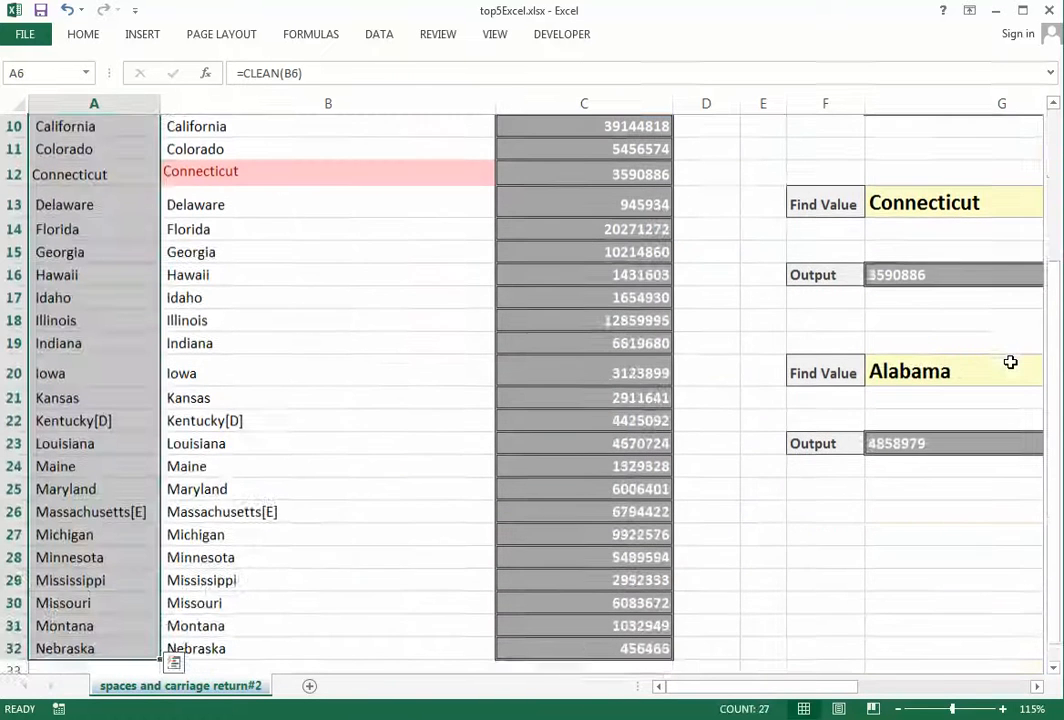
Clear the existing Calculated Column contents in A6:A32
{"action": "key", "text": "ctrl+shift+Up"}
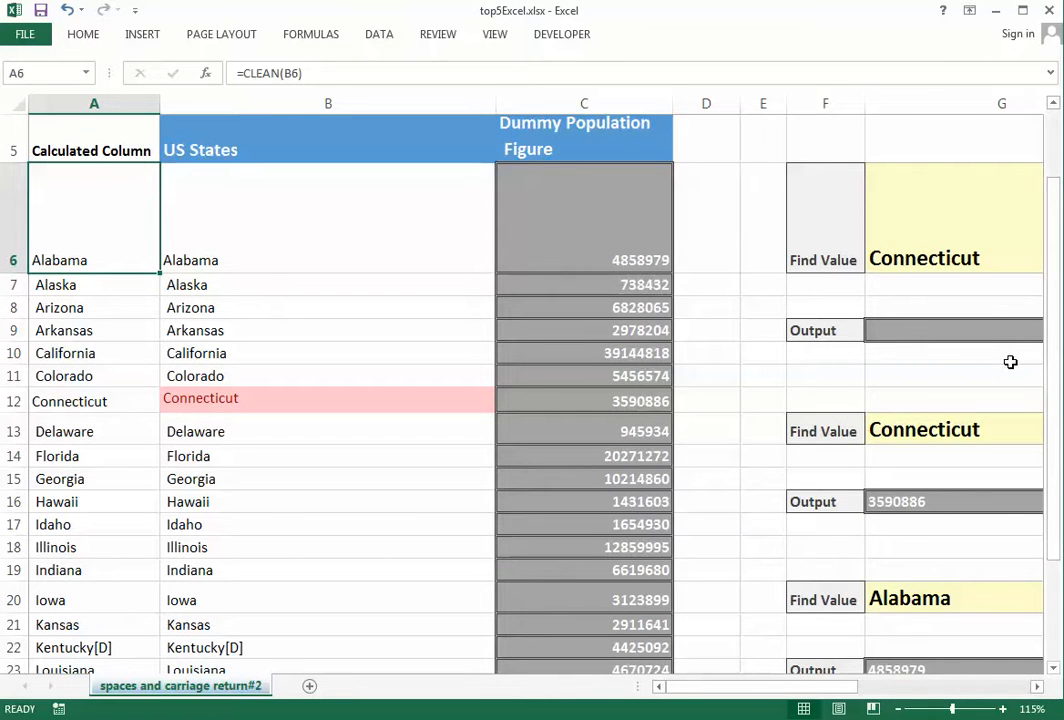
{"action": "key", "text": "ctrl+shift+Down"}
{"action": "key", "text": "Delete"}
{"action": "key", "text": "Up"}
{"action": "key", "text": "Down"}
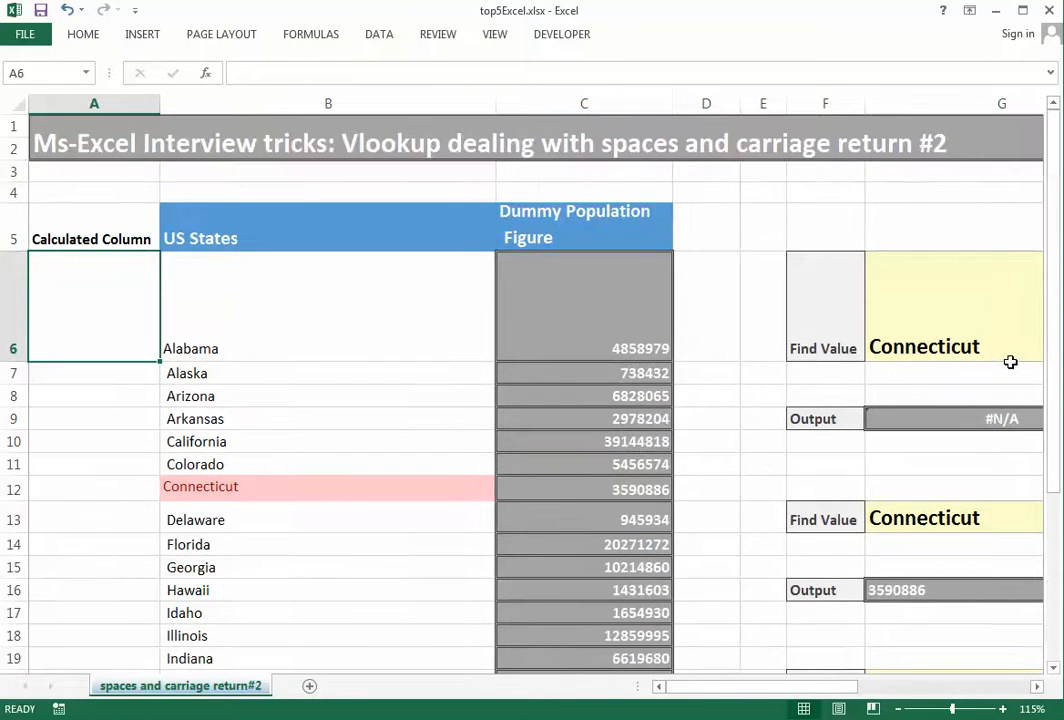
Enter =CLEAN(B6) in cell A6
{"action": "type", "text": "=clea"}
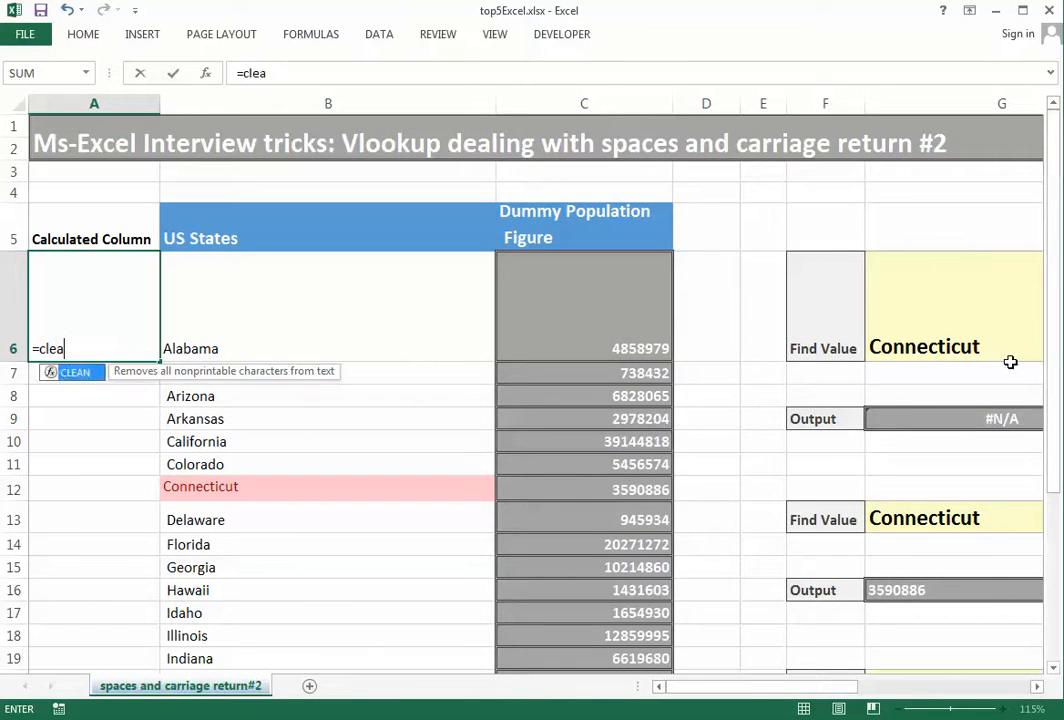
{"action": "key", "text": "Tab"}
{"action": "key", "text": "Right"}
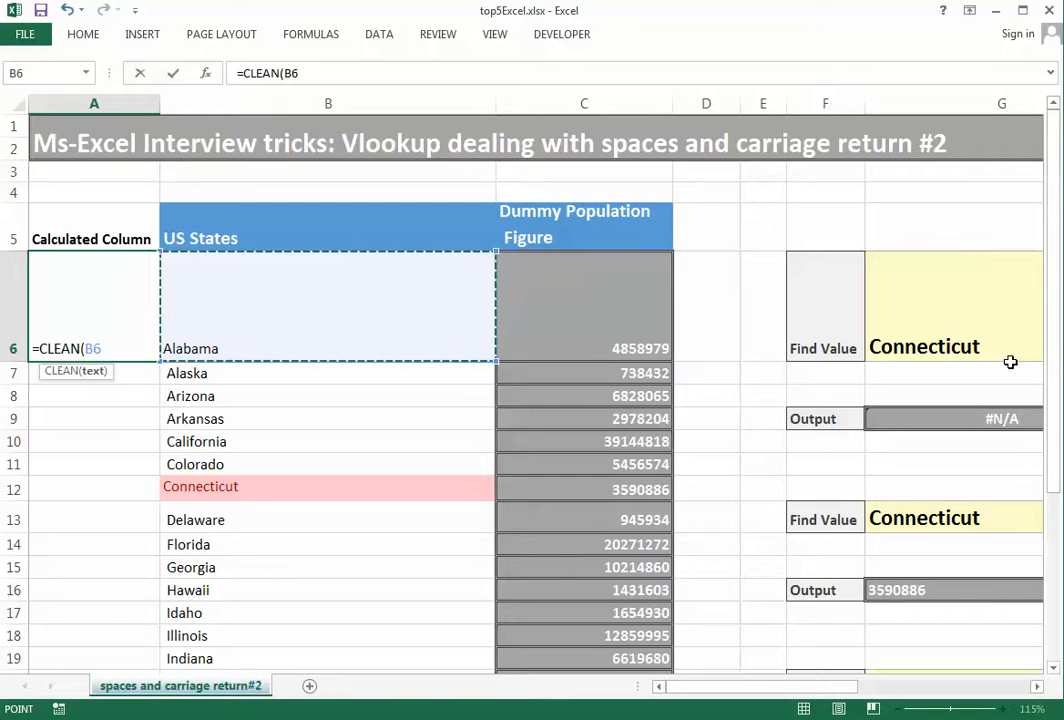
{"action": "type", "text": ")"}
{"action": "key", "text": "Return"}
Fill the CLEAN formula down from A6 through A32 with Ctrl+D
{"action": "key", "text": "Up"}
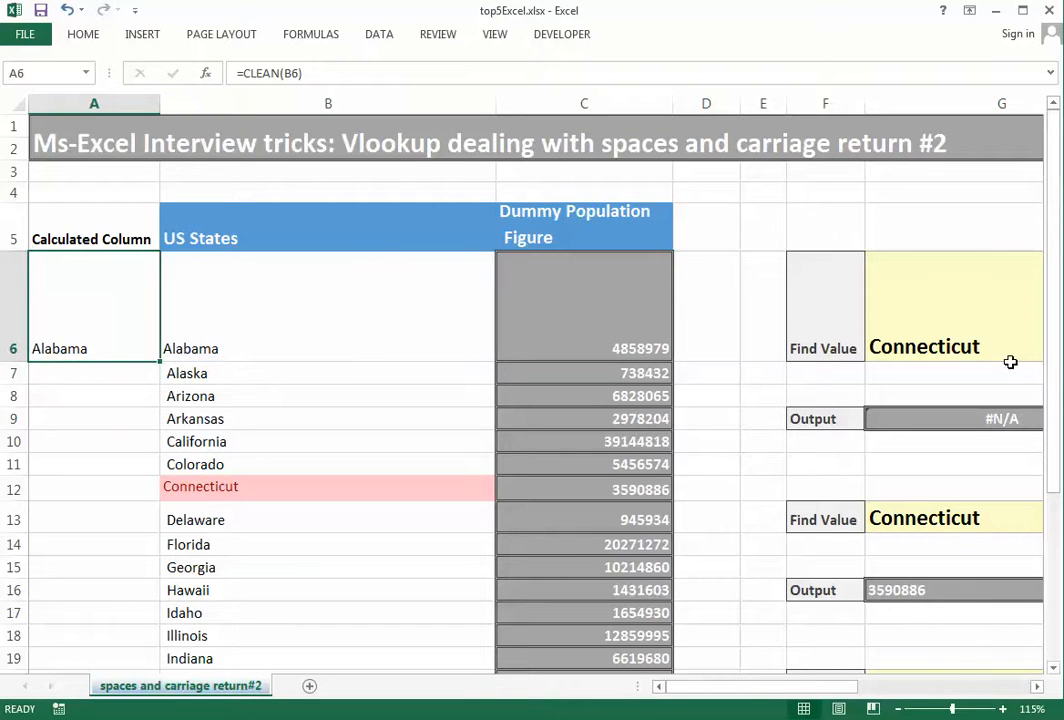
{"action": "key", "text": "Right"}
{"action": "key", "text": "Down"}
{"action": "key", "text": "ctrl+Down"}
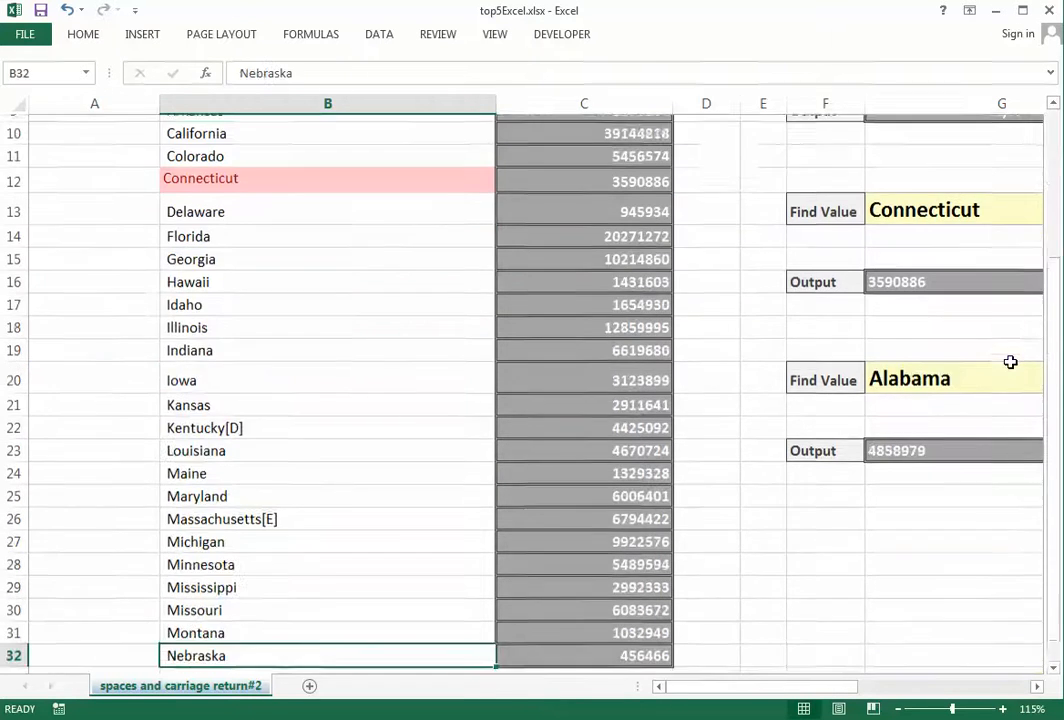
{"action": "key", "text": "Left"}
{"action": "key", "text": "ctrl+shift+Up"}
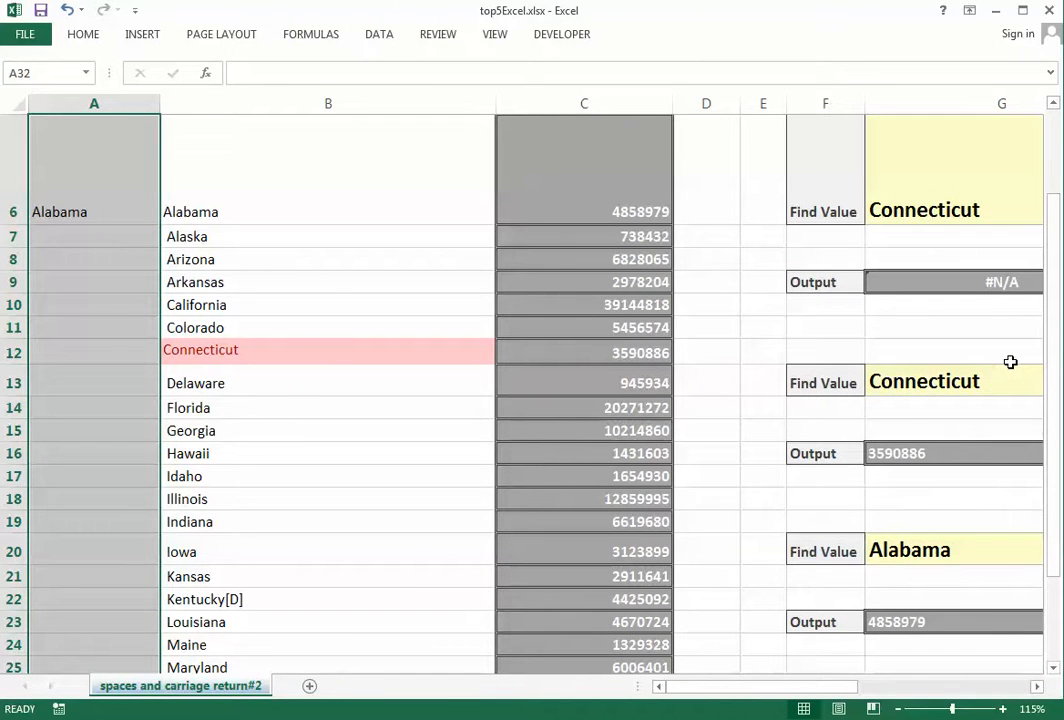
{"action": "key", "text": "ctrl+d"}
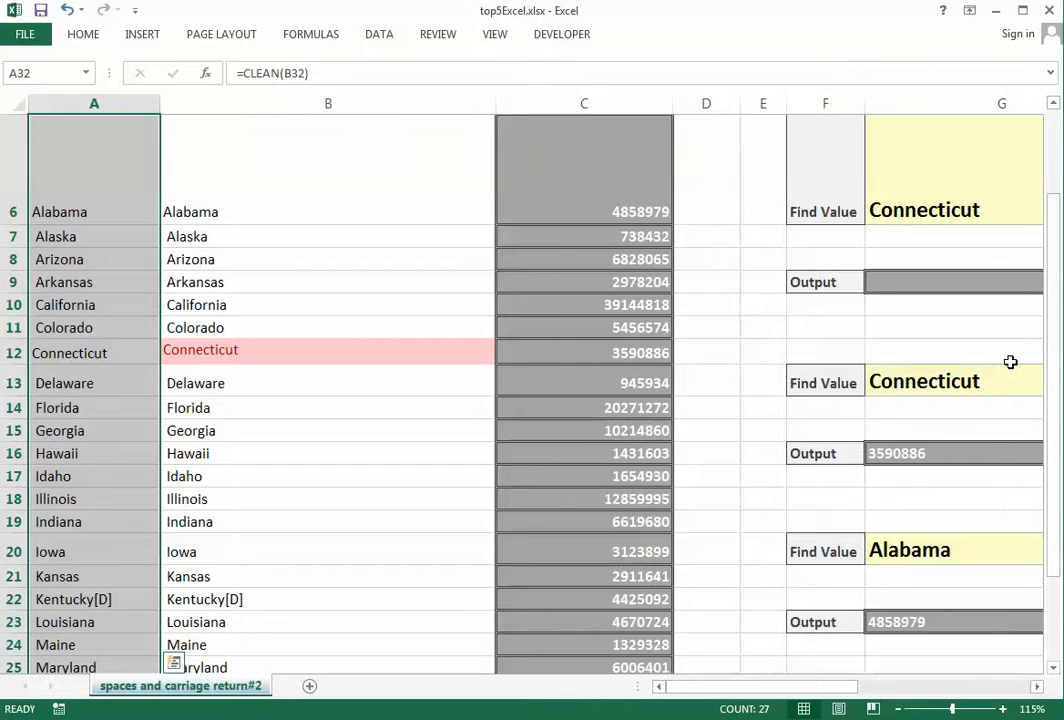
Begin a VLOOKUP under Find Value, selecting A6:C32, then remove the misplaced range
{"action": "key", "text": "ctrl+Up"}
{"action": "key", "text": "Right"}
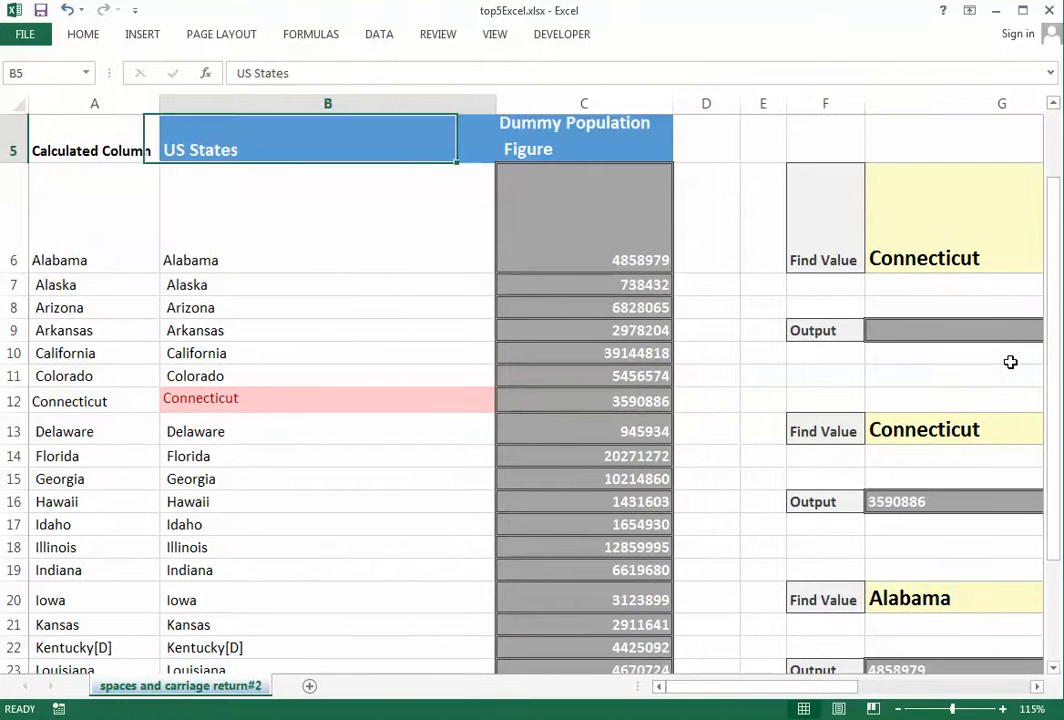
{"action": "key", "text": "Right"}
{"action": "key", "text": "Right"}
{"action": "key", "text": "Right"}
{"action": "key", "text": "Down"}
{"action": "key", "text": "Down"}
{"action": "key", "text": "Right"}
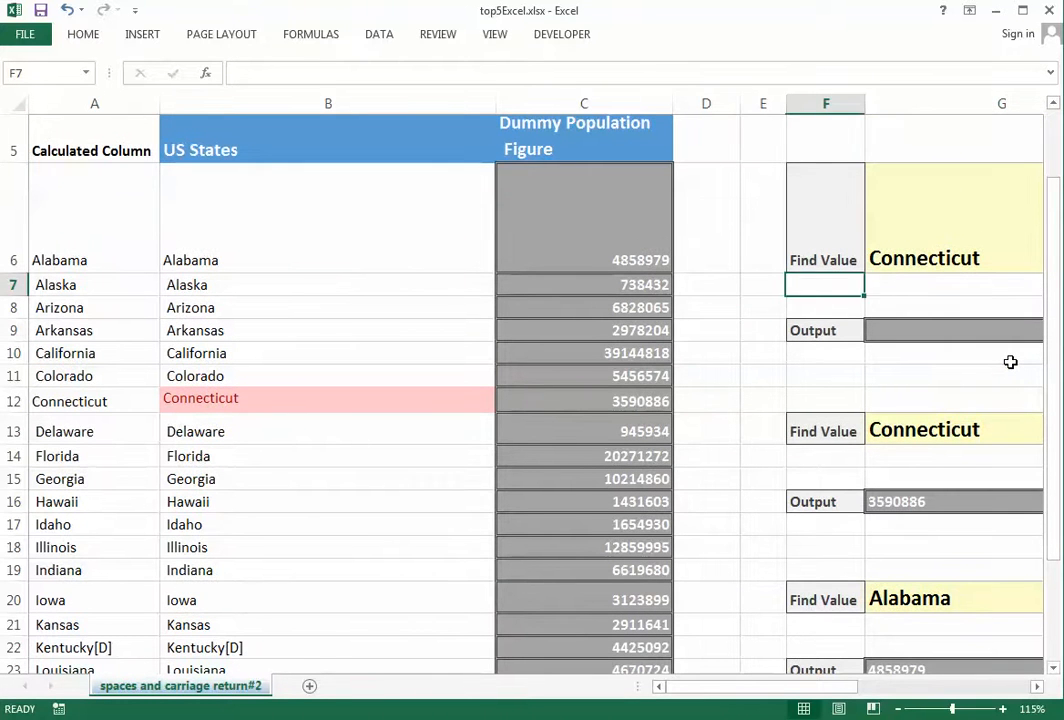
{"action": "key", "text": "Right"}
{"action": "type", "text": "=vl"}
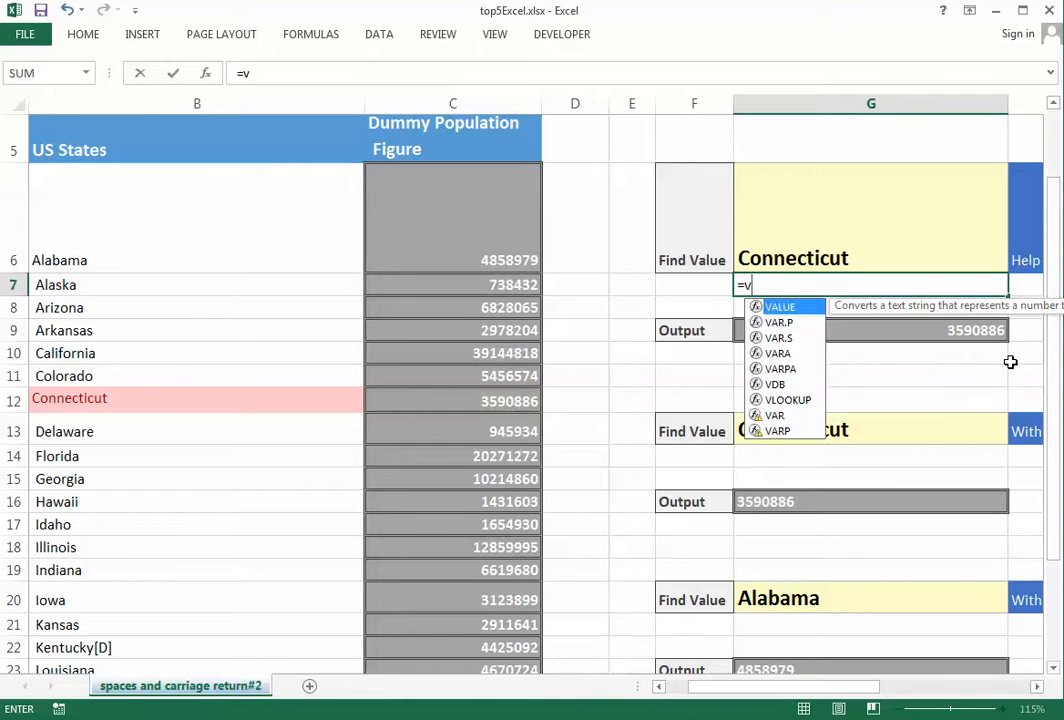
{"action": "key", "text": "Tab"}
{"action": "key", "text": "Left"}
{"action": "key", "text": "Left"}
{"action": "key", "text": "Left"}
{"action": "key", "text": "Left"}
{"action": "key", "text": "Left"}
{"action": "key", "text": "Left"}
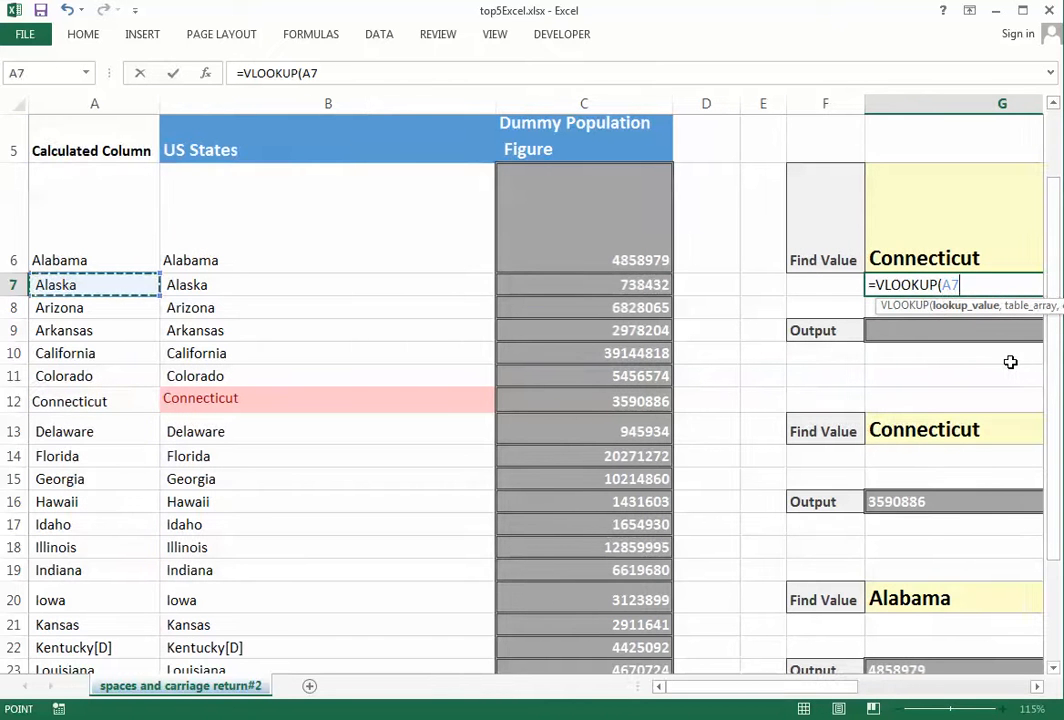
{"action": "key", "text": "Up"}
{"action": "key", "text": "shift+Right"}
{"action": "key", "text": "shift+Right"}
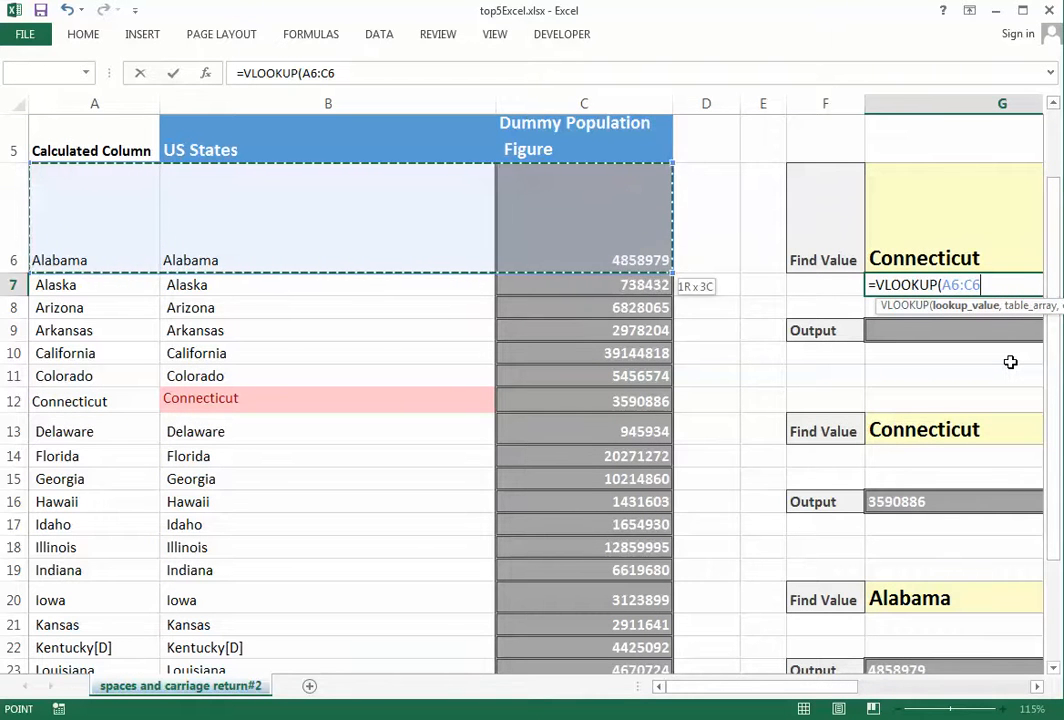
{"action": "key", "text": "shift+Down"}
{"action": "key", "text": "shift+Down"}
{"action": "key", "text": "shift+Down"}
{"action": "key", "text": "shift+Down"}
{"action": "key", "text": "shift+Down"}
{"action": "key", "text": "shift+Down"}
{"action": "key", "text": "shift+Down"}
{"action": "key", "text": "shift+Down"}
{"action": "key", "text": "shift+Down"}
{"action": "key", "text": "shift+Down"}
{"action": "key", "text": "shift+Down"}
{"action": "key", "text": "shift+Down"}
{"action": "key", "text": "shift+Down"}
{"action": "key", "text": "shift+Down"}
{"action": "key", "text": "shift+Down"}
{"action": "key", "text": "shift+Down"}
{"action": "key", "text": "shift+Down"}
{"action": "key", "text": "shift+Down"}
{"action": "key", "text": "shift+Down"}
{"action": "key", "text": "shift+Down"}
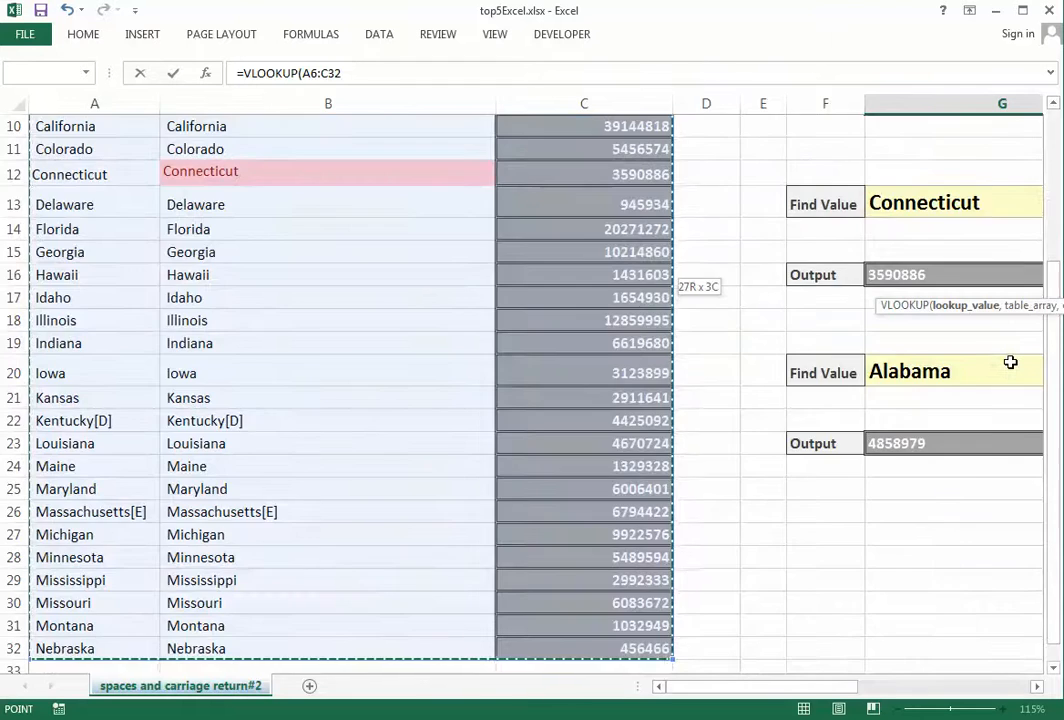
{"action": "key", "text": "F4"}
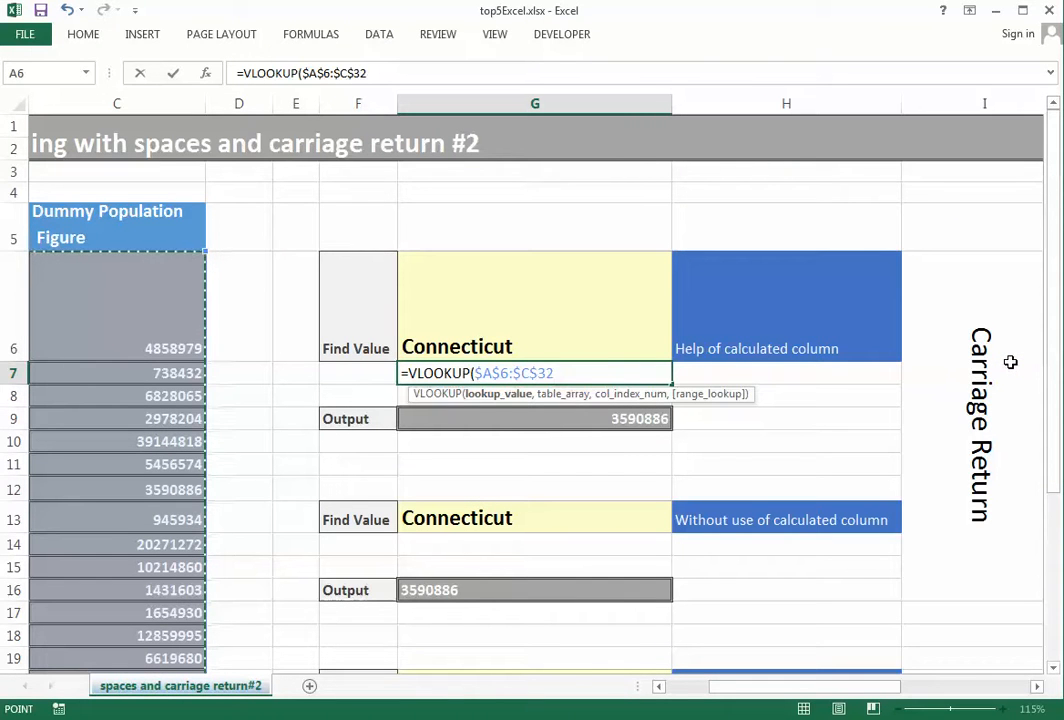
{"action": "key", "text": "BackSpace"}
{"action": "key", "text": "BackSpace"}
{"action": "key", "text": "BackSpace"}
{"action": "key", "text": "BackSpace"}
{"action": "key", "text": "BackSpace"}
{"action": "key", "text": "BackSpace"}
{"action": "key", "text": "BackSpace"}
{"action": "key", "text": "BackSpace"}
{"action": "key", "text": "BackSpace"}
{"action": "key", "text": "BackSpace"}
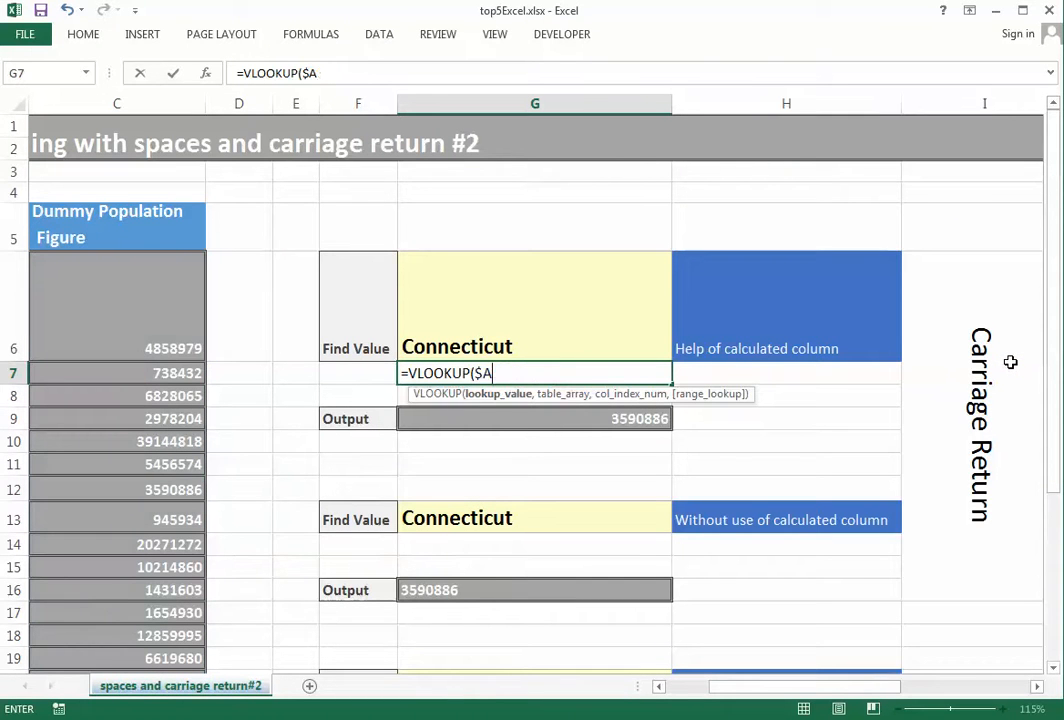
Complete it as =VLOOKUP(G6,$A$6:$C$32,3,0), correcting the column number from 1 to 3
{"action": "key", "text": "Up"}
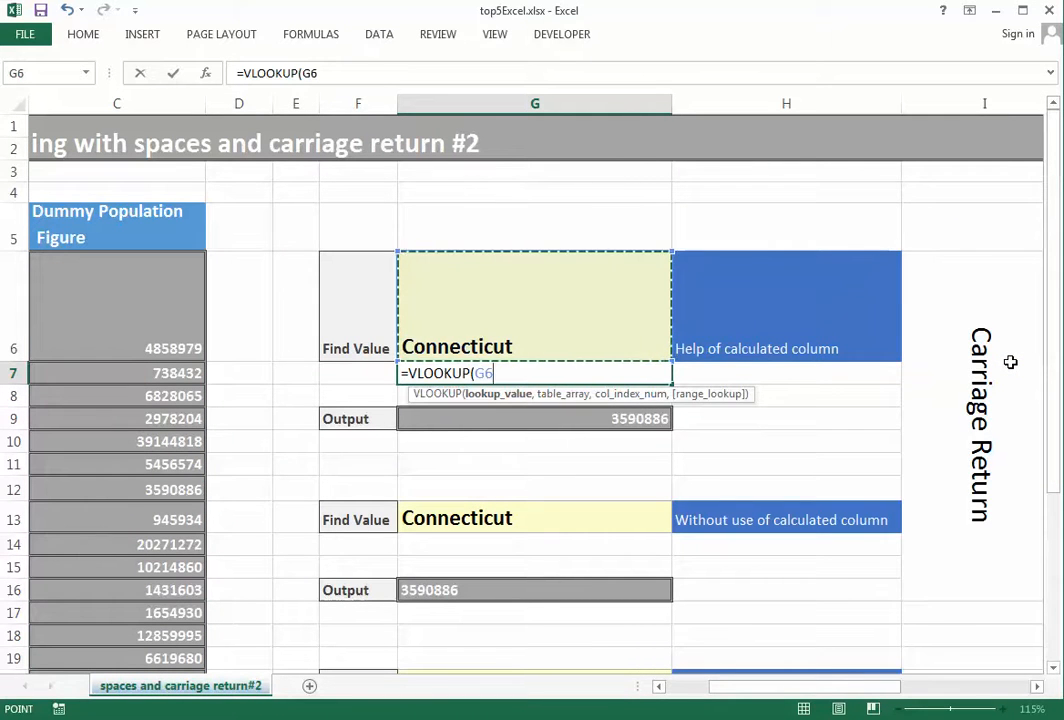
{"action": "type", "text": ","}
{"action": "key", "text": "Home"}
{"action": "key", "text": "Up"}
{"action": "key", "text": "shift+Right"}
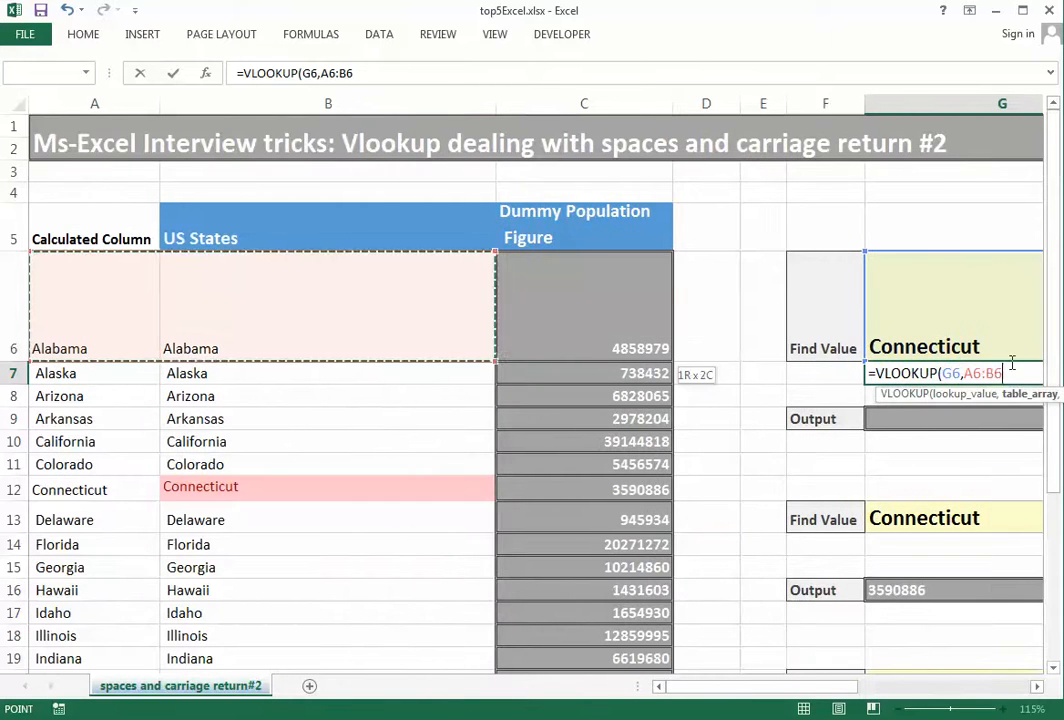
{"action": "key", "text": "shift+Right"}
{"action": "key", "text": "ctrl+shift+Down"}
{"action": "key", "text": "F4"}
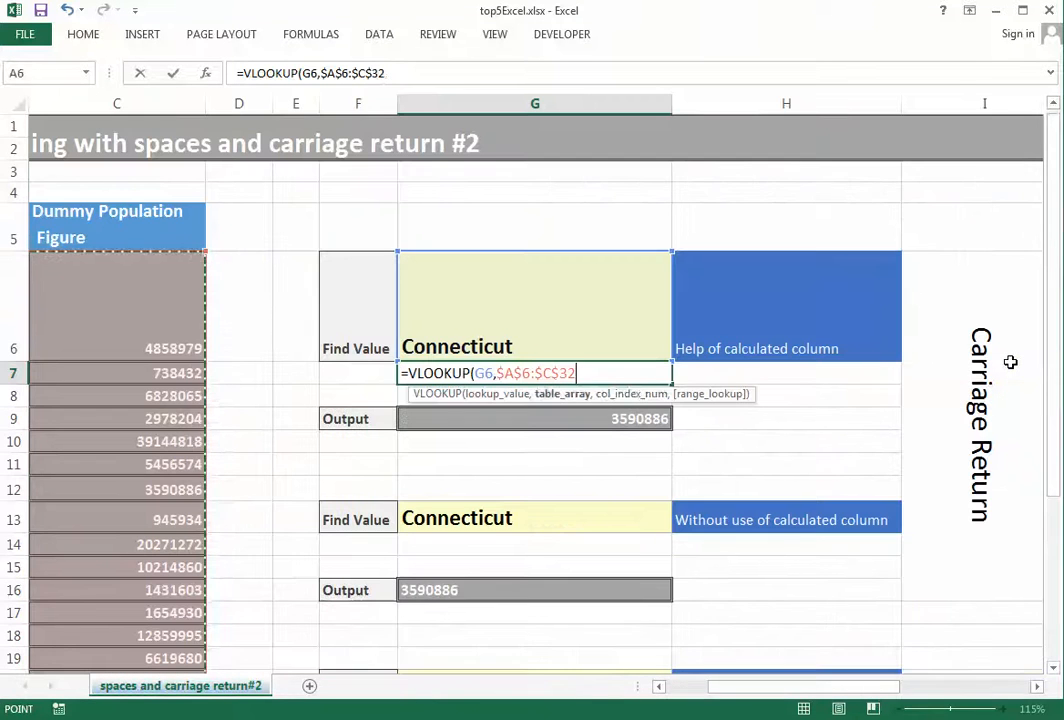
{"action": "type", "text": ",1,"}
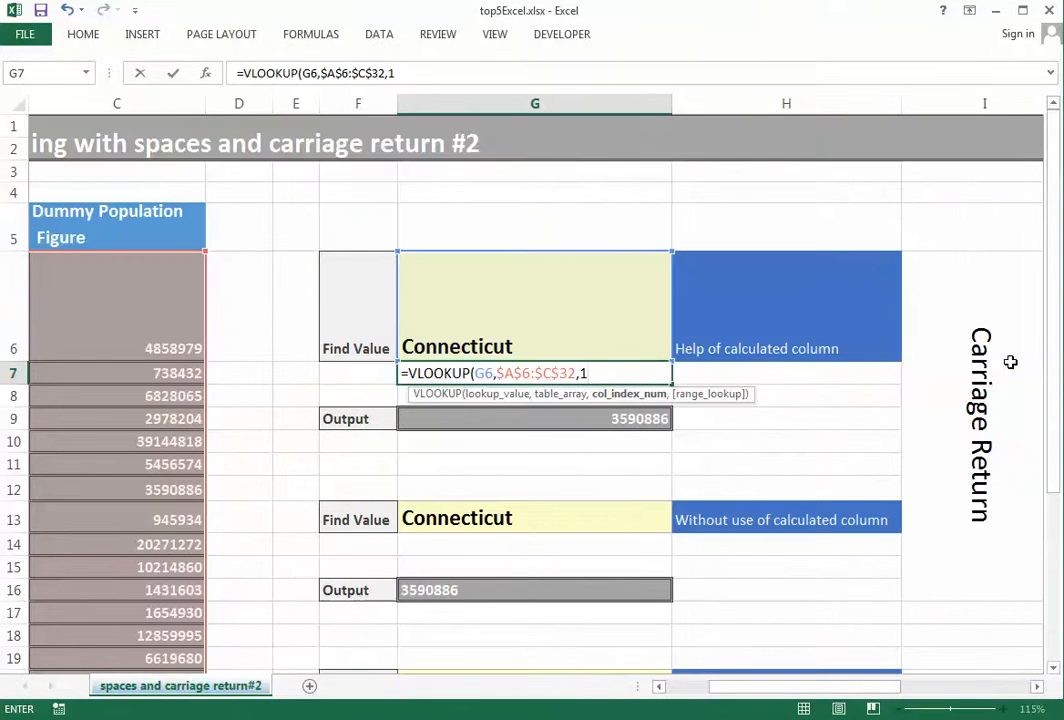
{"action": "key", "text": "BackSpace"}
{"action": "key", "text": "BackSpace"}
{"action": "type", "text": "3,0"}
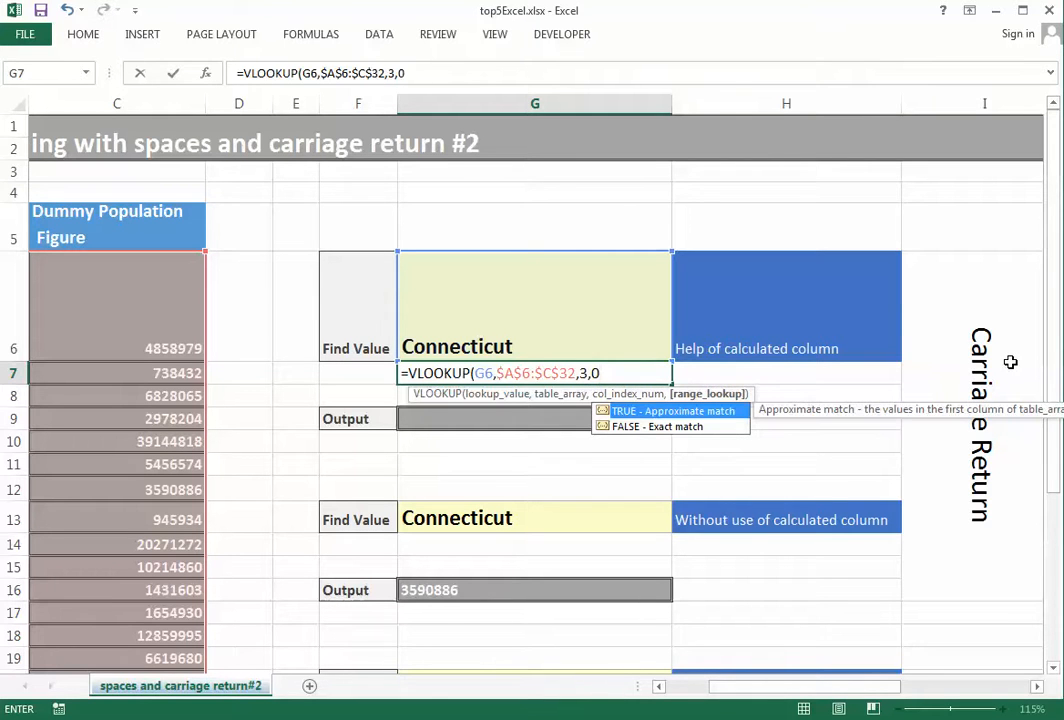
{"action": "type", "text": ")"}
{"action": "key", "text": "Up"}
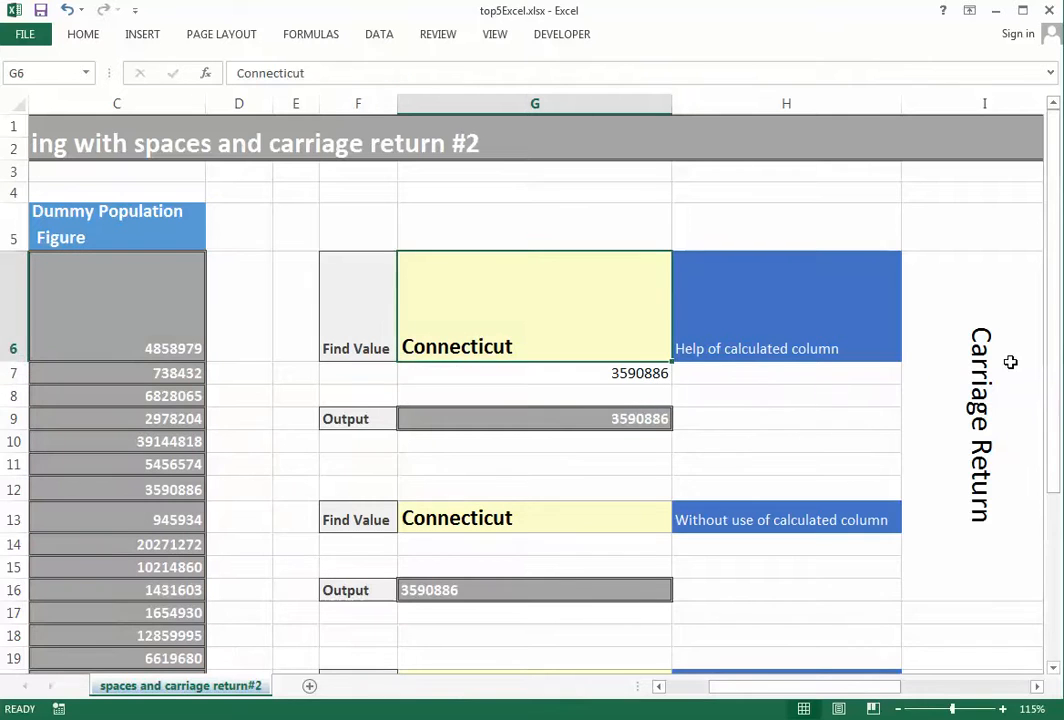
Check the 3590886 result and its formula, then move down to the second lookup block
{"action": "key", "text": "Down"}
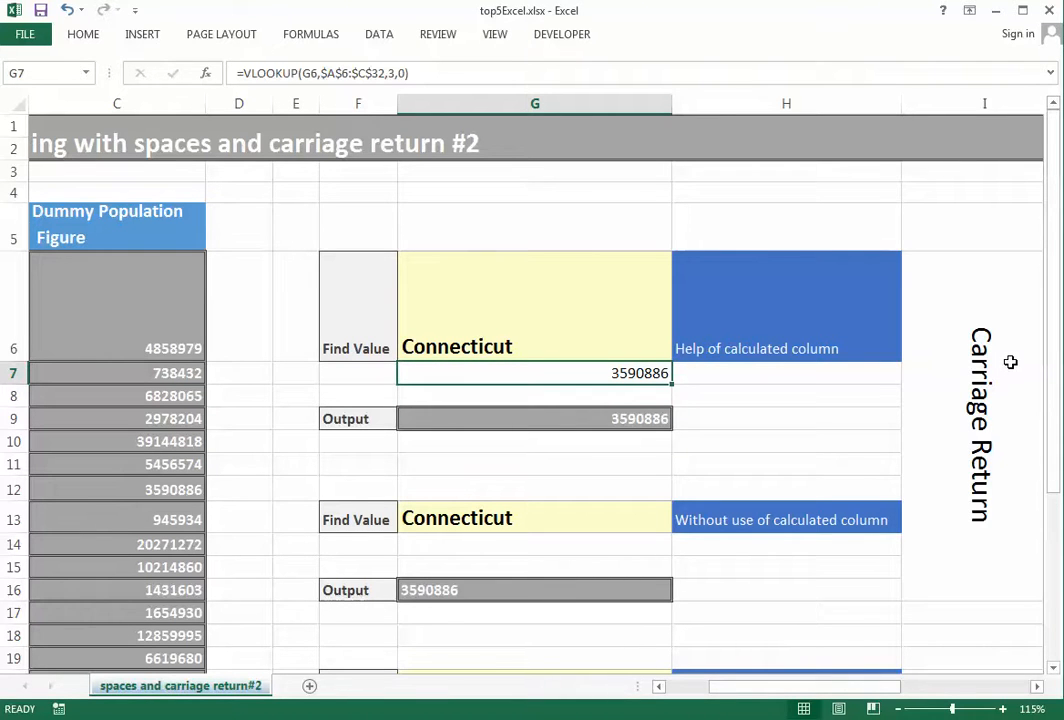
{"action": "key", "text": "Down"}
{"action": "key", "text": "Down"}
{"action": "key", "text": "Down"}
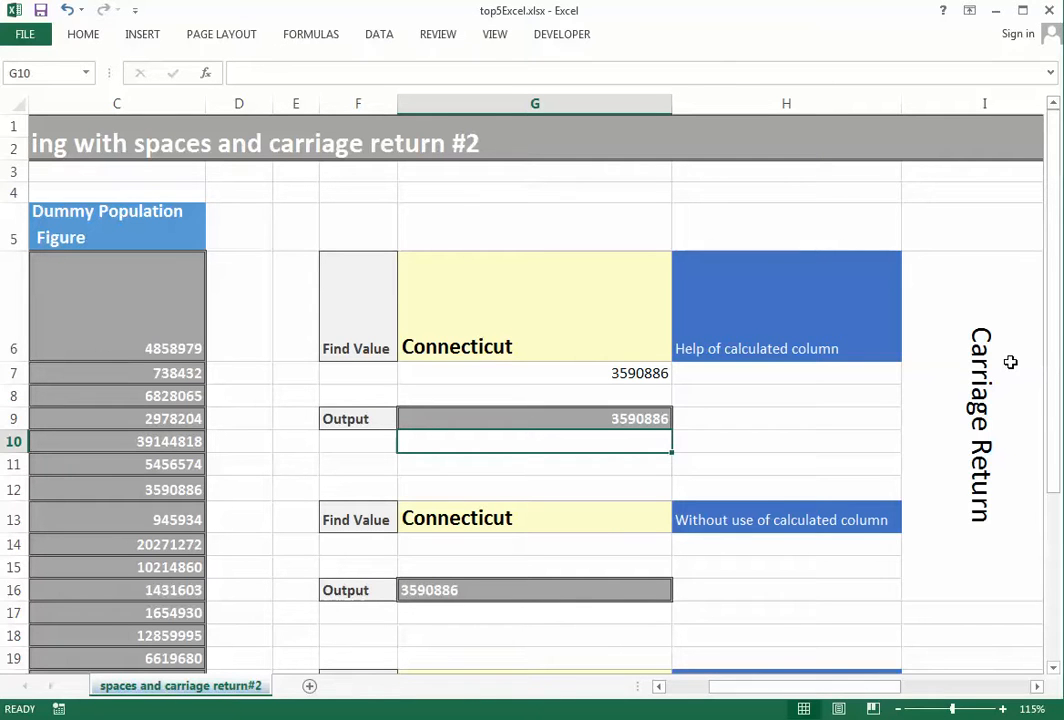
{"action": "key", "text": "Up"}
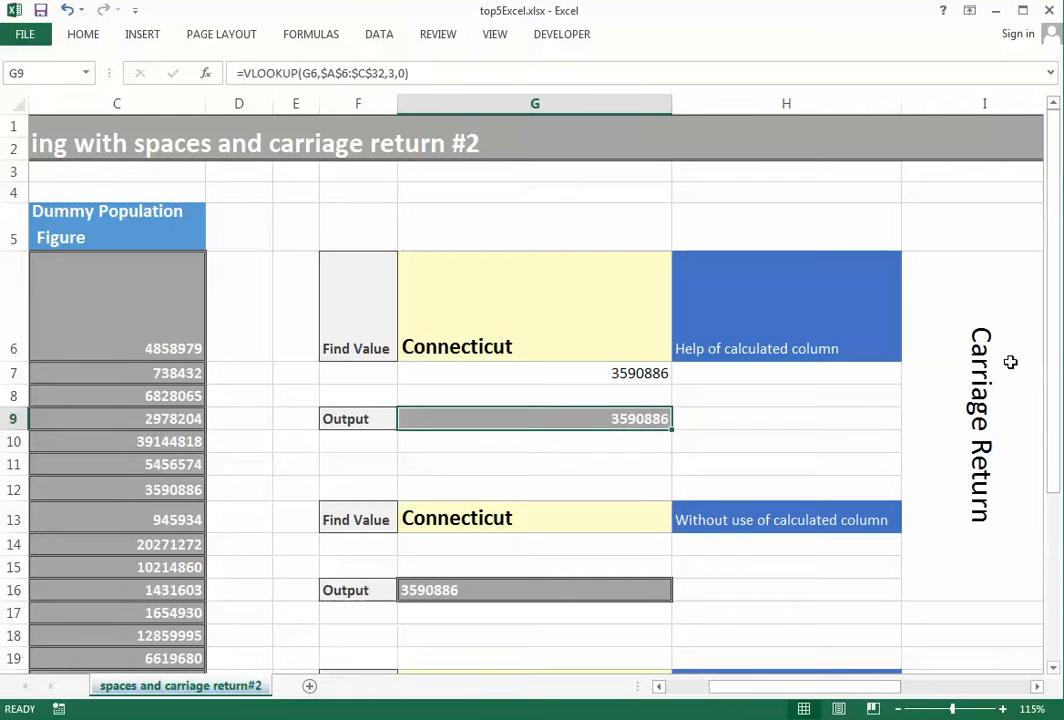
{"action": "key", "text": "Down"}
{"action": "key", "text": "Down"}
{"action": "key", "text": "Down"}
{"action": "key", "text": "Down"}
{"action": "key", "text": "Down"}
{"action": "key", "text": "Down"}
{"action": "key", "text": "Down"}
{"action": "key", "text": "Down"}
{"action": "key", "text": "Down"}
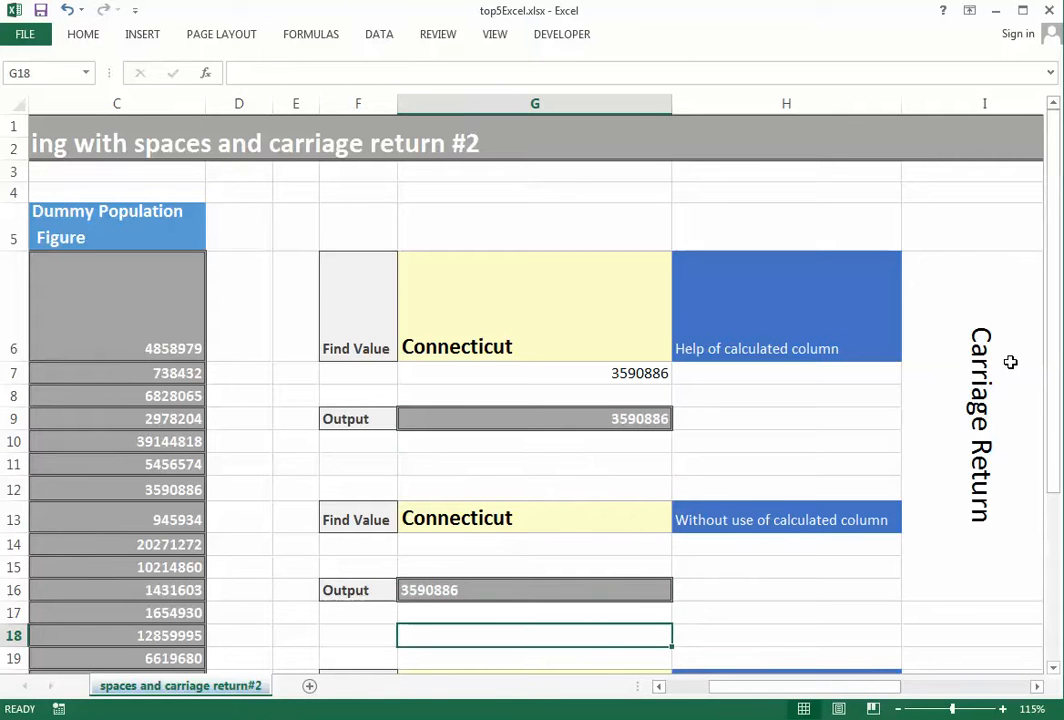
Start =VLOOKUP(G13,CLEAN( in G18 with Connecticut as the lookup value
{"action": "type", "text": "=vl"}
{"action": "key", "text": "Tab"}
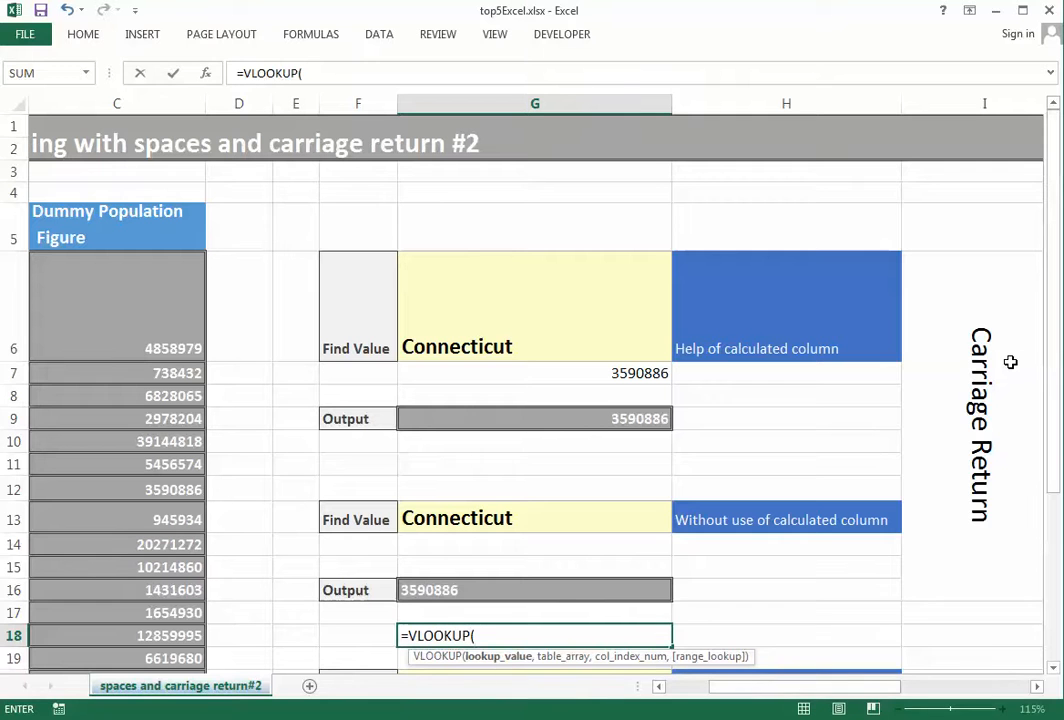
{"action": "key", "text": "Up"}
{"action": "key", "text": "Up"}
{"action": "key", "text": "Up"}
{"action": "key", "text": "Up"}
{"action": "key", "text": "Up"}
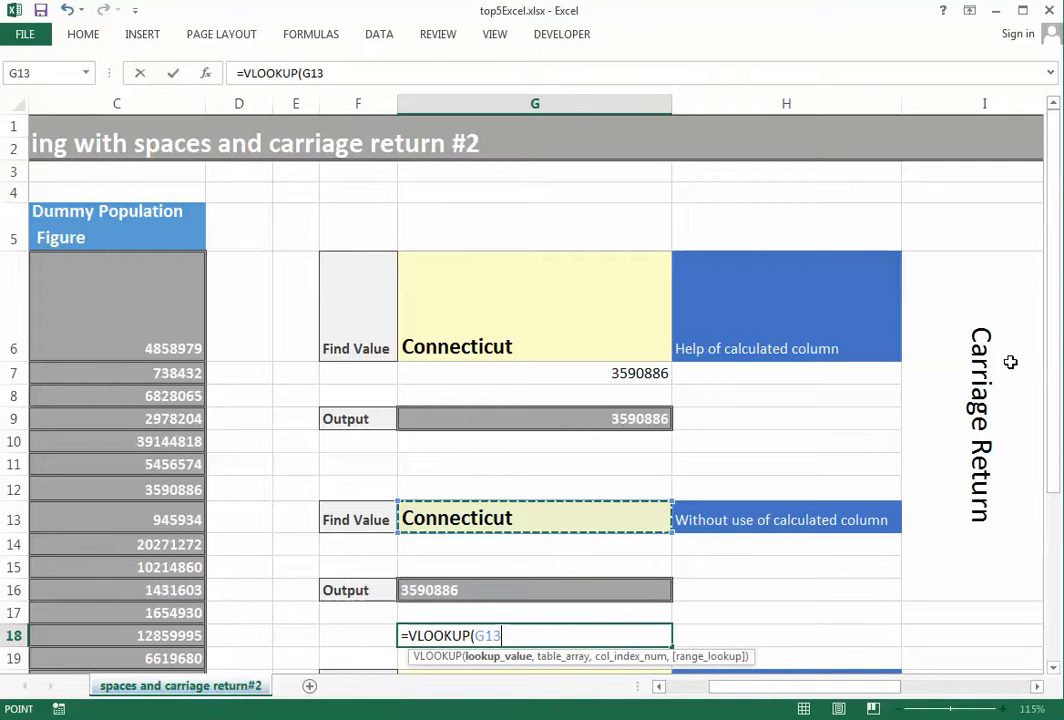
{"action": "type", "text": ","}
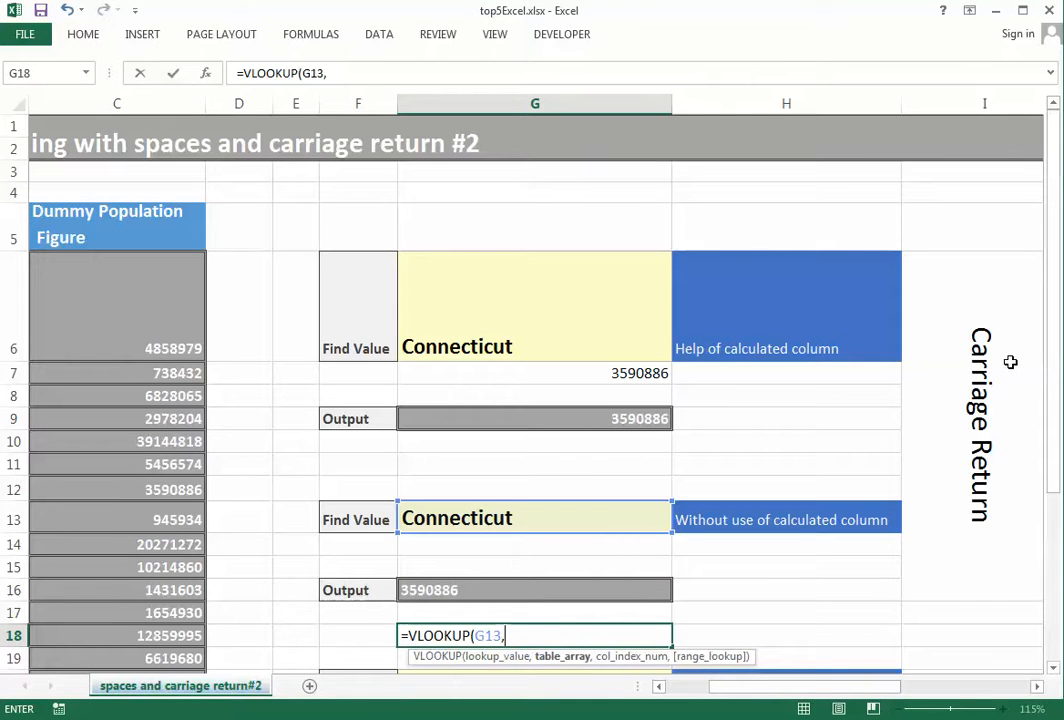
{"action": "type", "text": "clean"}
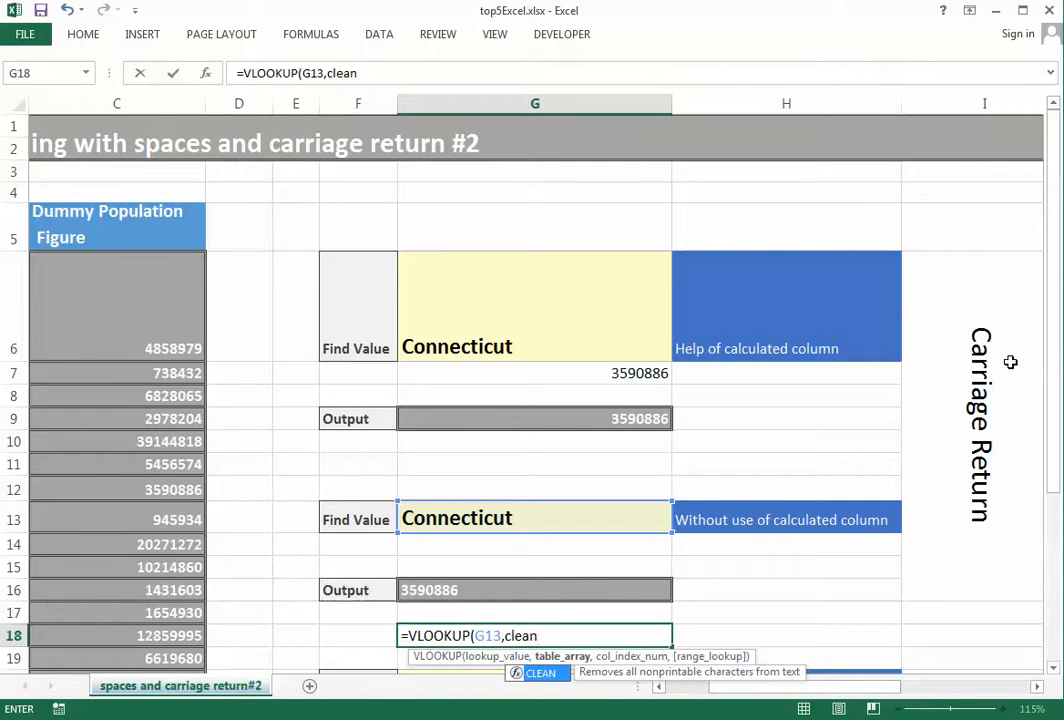
{"action": "type", "text": "("}
Give CLEAN the range $B$6:$C$32, add column 2 and exact match, and confirm as an array formula
{"action": "key", "text": "Left"}
{"action": "key", "text": "Left"}
{"action": "key", "text": "Left"}
{"action": "key", "text": "Left"}
{"action": "key", "text": "Left"}
{"action": "key", "text": "Left"}
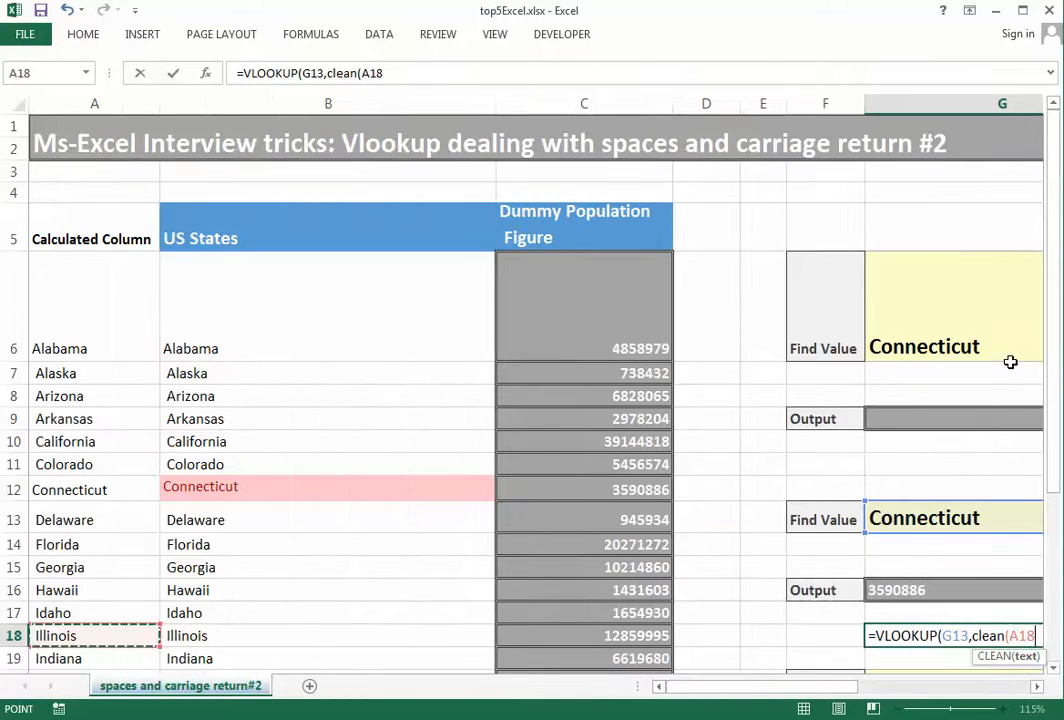
{"action": "key", "text": "Right"}
{"action": "key", "text": "Up"}
{"action": "key", "text": "Up"}
{"action": "key", "text": "Up"}
{"action": "key", "text": "Up"}
{"action": "key", "text": "Up"}
{"action": "key", "text": "Up"}
{"action": "key", "text": "Up"}
{"action": "key", "text": "Up"}
{"action": "key", "text": "Up"}
{"action": "key", "text": "Up"}
{"action": "key", "text": "Up"}
{"action": "key", "text": "Up"}
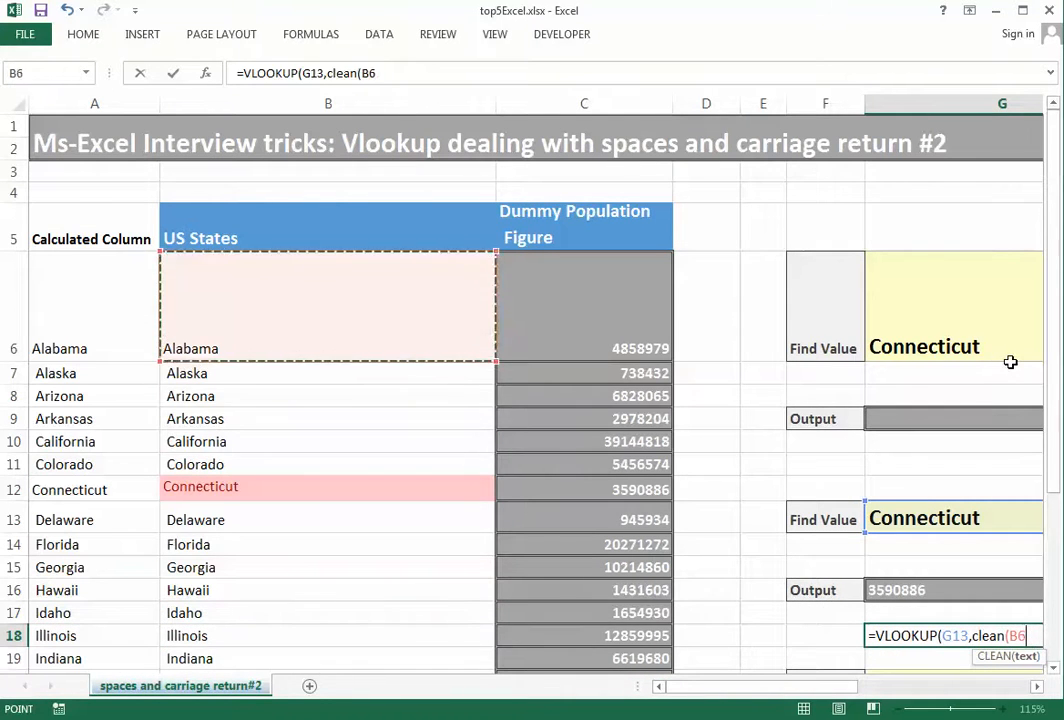
{"action": "key", "text": "shift+Right"}
{"action": "key", "text": "shift+Down"}
{"action": "key", "text": "ctrl+shift+Down"}
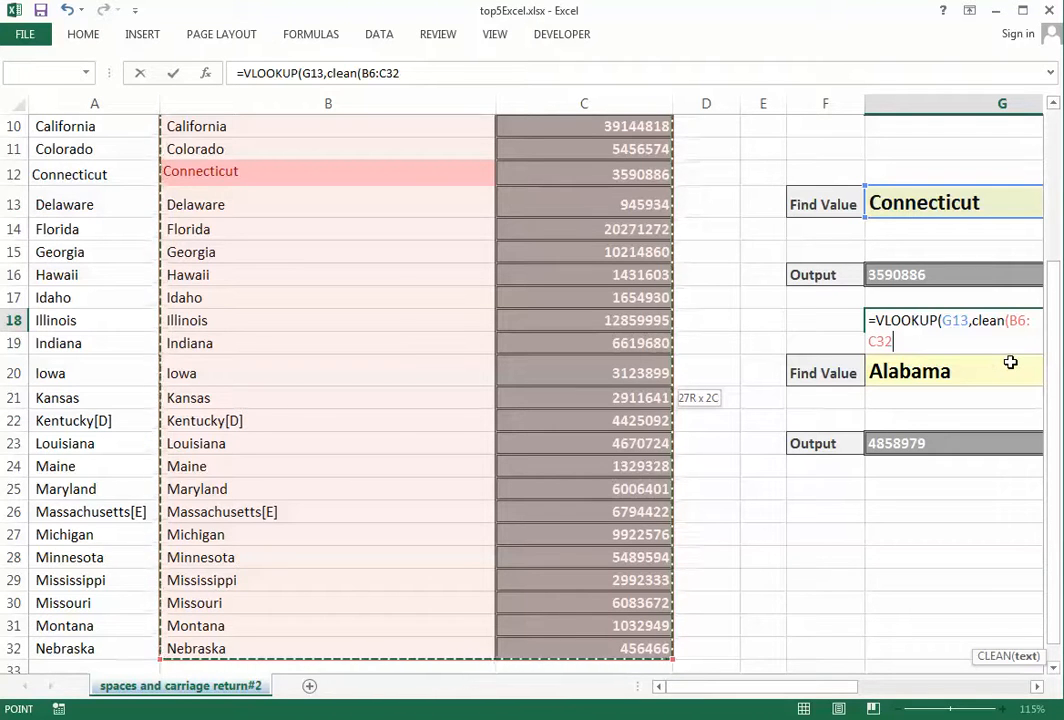
{"action": "key", "text": "F4"}
{"action": "type", "text": ")"}
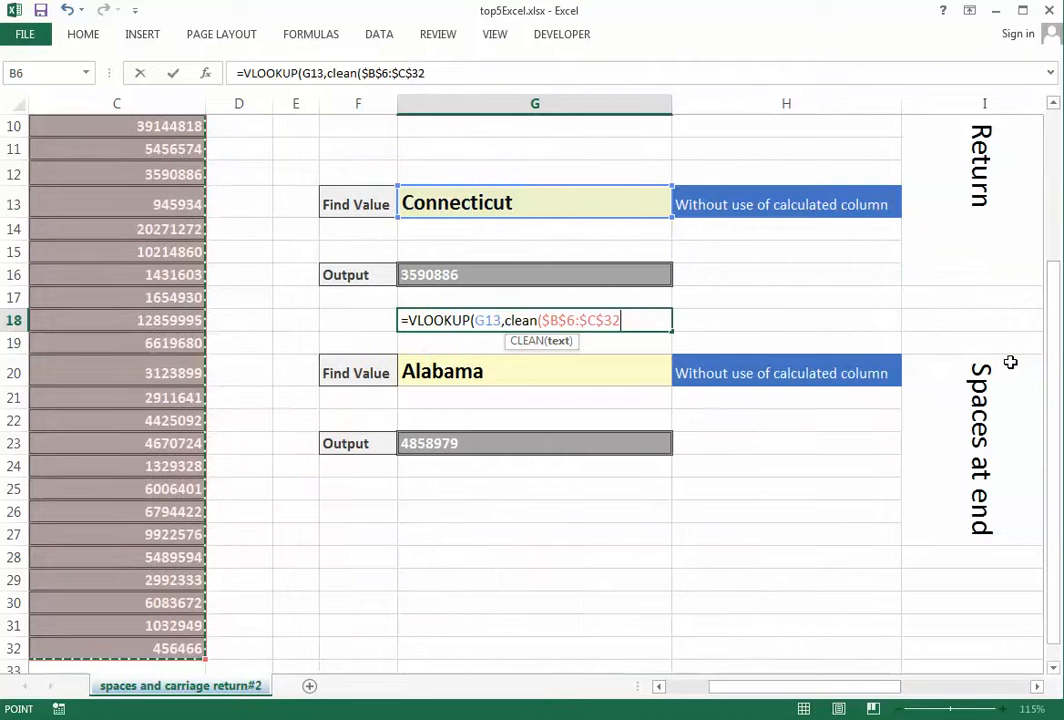
{"action": "type", "text": ","}
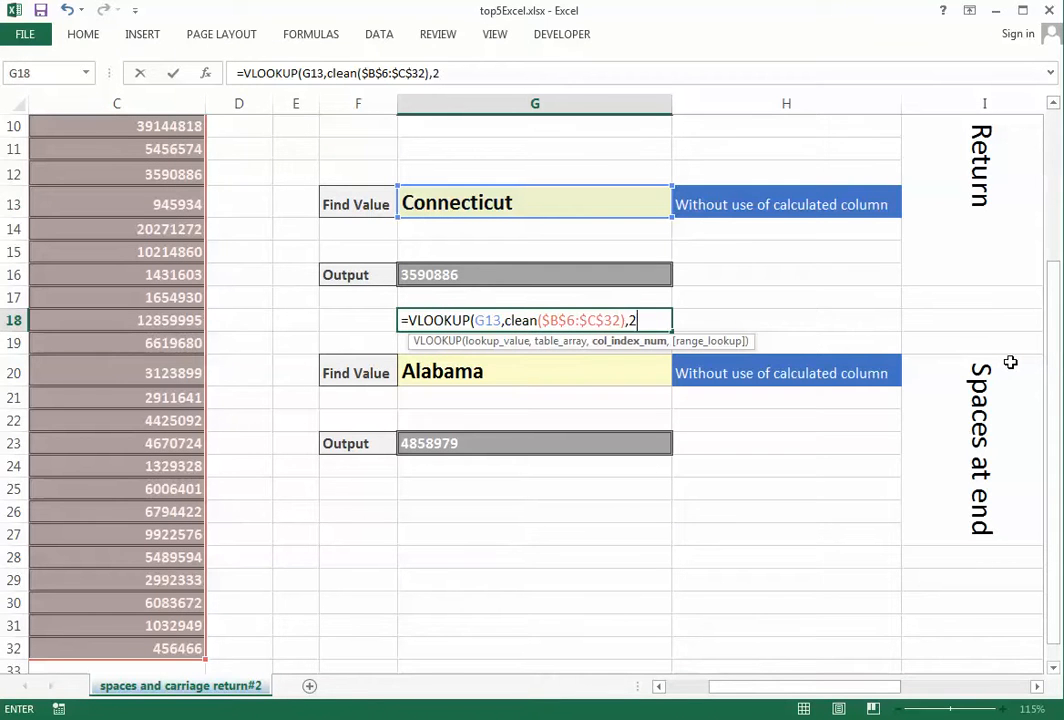
{"action": "type", "text": "2,0)"}
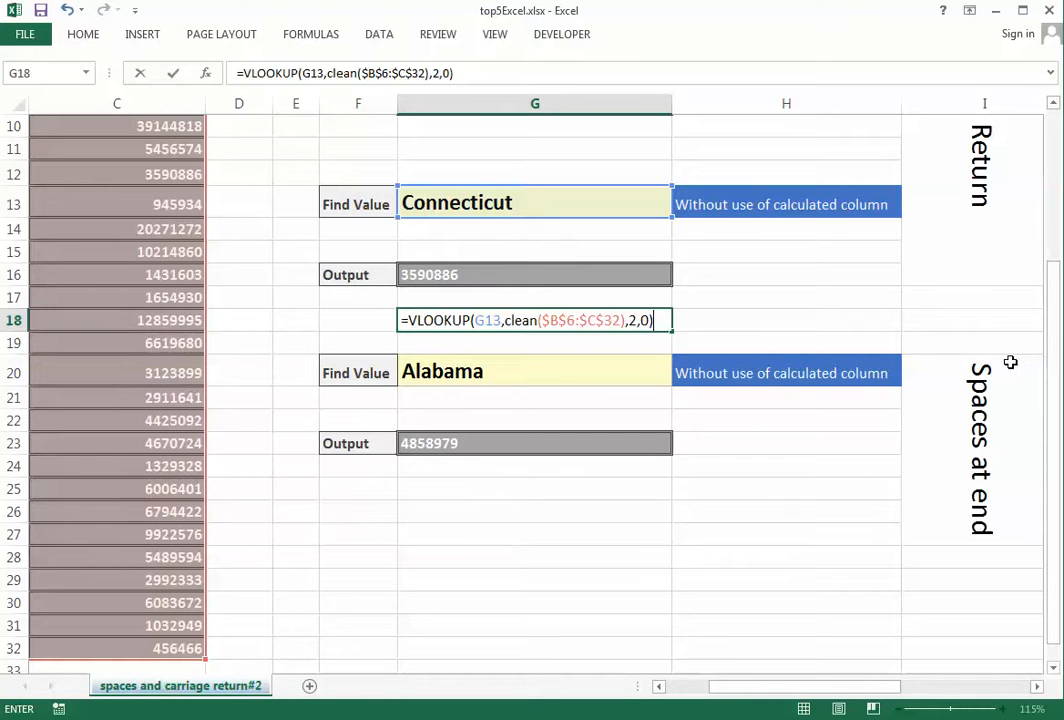
{"action": "key", "text": "ctrl+shift+Return"}
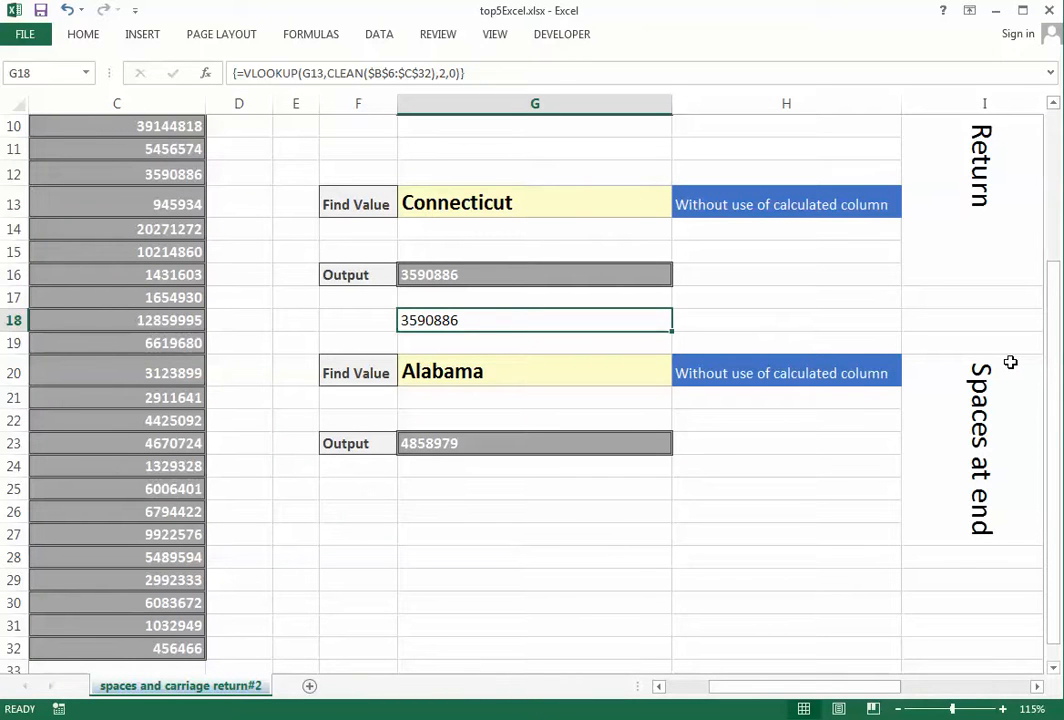
Check G18's result against Connecticut's population in C12
{"action": "key", "text": "Left"}
{"action": "key", "text": "Right"}
{"action": "key", "text": "Left"}
{"action": "key", "text": "Left"}
{"action": "key", "text": "Left"}
{"action": "key", "text": "Left"}
{"action": "key", "text": "Left"}
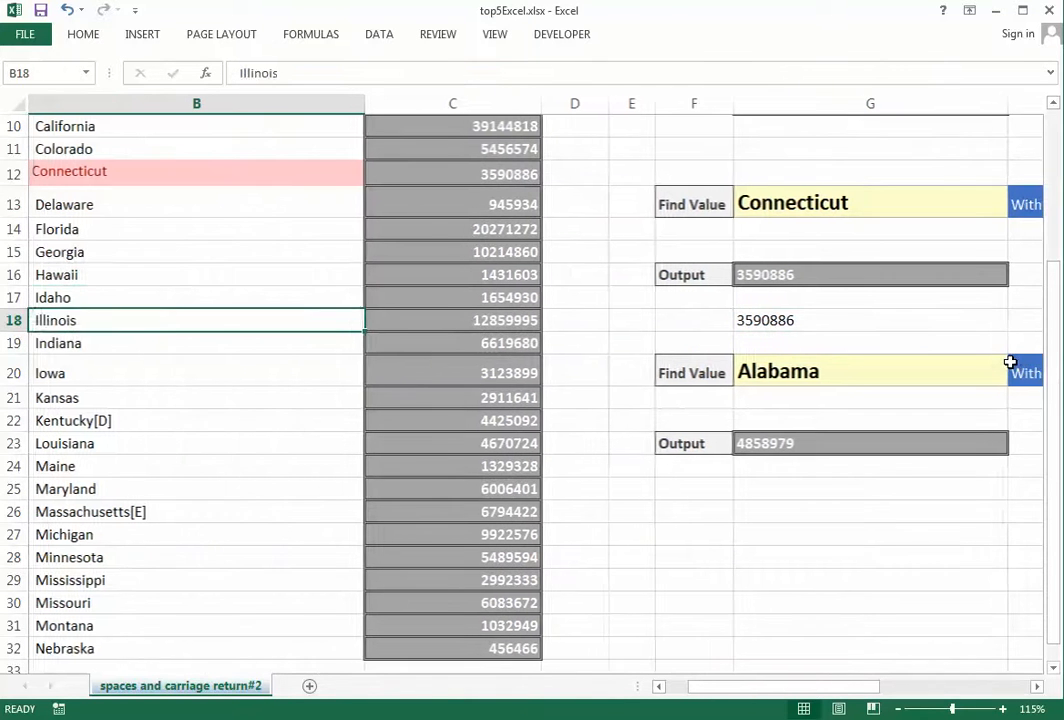
{"action": "key", "text": "Up"}
{"action": "key", "text": "Up"}
{"action": "key", "text": "Up"}
{"action": "key", "text": "Up"}
{"action": "key", "text": "Up"}
{"action": "key", "text": "Up"}
{"action": "key", "text": "Up"}
{"action": "key", "text": "Down"}
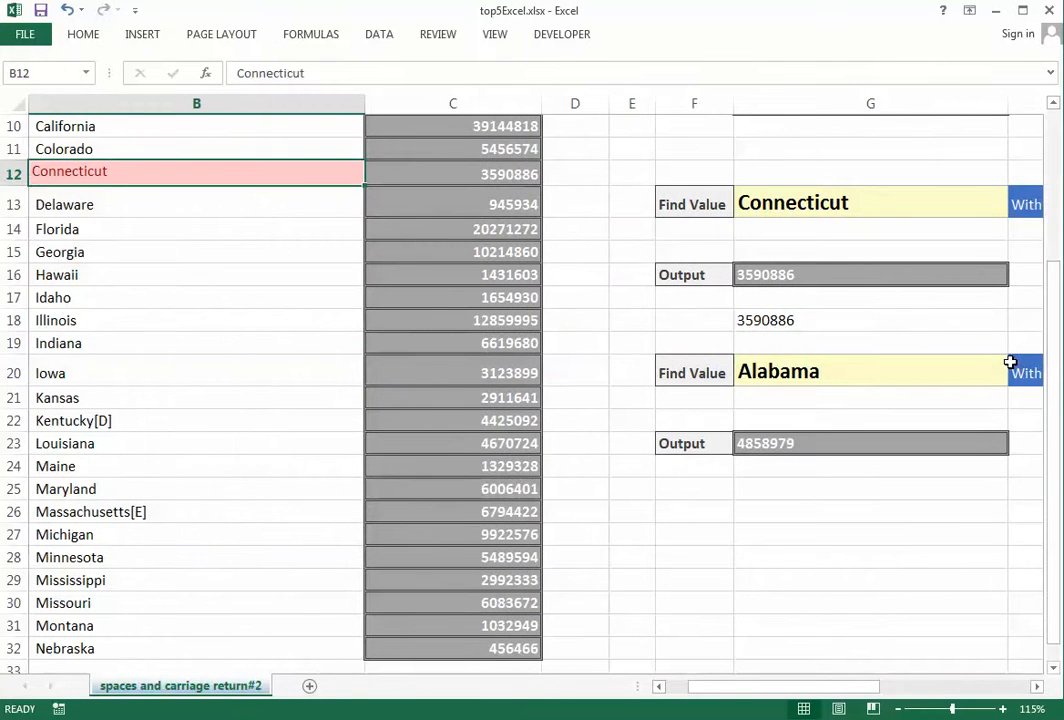
{"action": "key", "text": "Right"}
{"action": "key", "text": "Down"}
{"action": "key", "text": "Down"}
{"action": "key", "text": "Down"}
{"action": "key", "text": "Down"}
{"action": "key", "text": "Down"}
{"action": "key", "text": "Down"}
{"action": "key", "text": "Down"}
{"action": "key", "text": "Down"}
{"action": "key", "text": "Down"}
{"action": "key", "text": "Down"}
{"action": "key", "text": "Down"}
{"action": "key", "text": "Down"}
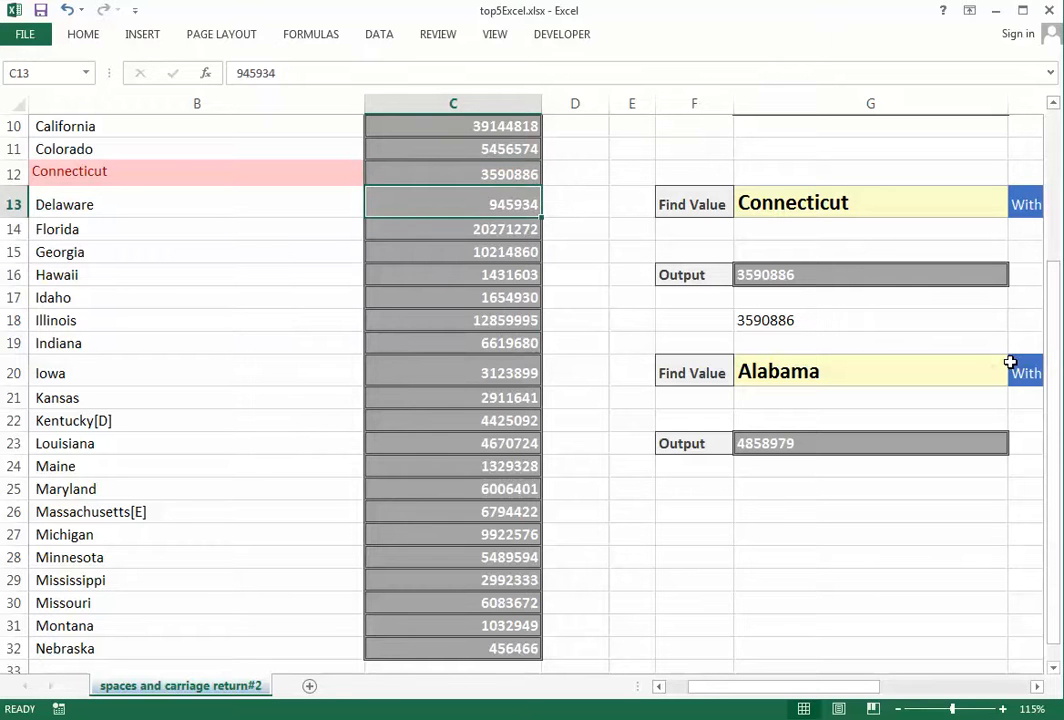
{"action": "key", "text": "Right"}
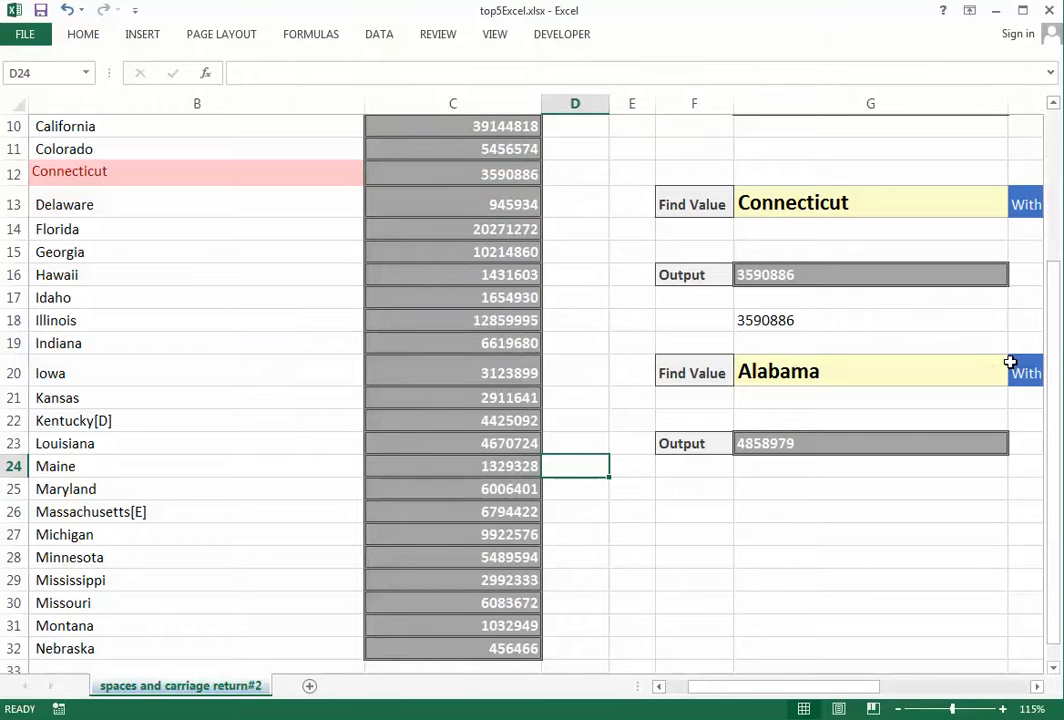
Delete the cleaned values from the Calculated Column A6:A32
{"action": "key", "text": "Left"}
{"action": "key", "text": "Left"}
{"action": "key", "text": "Left"}
{"action": "key", "text": "ctrl+Up"}
{"action": "key", "text": "Down"}
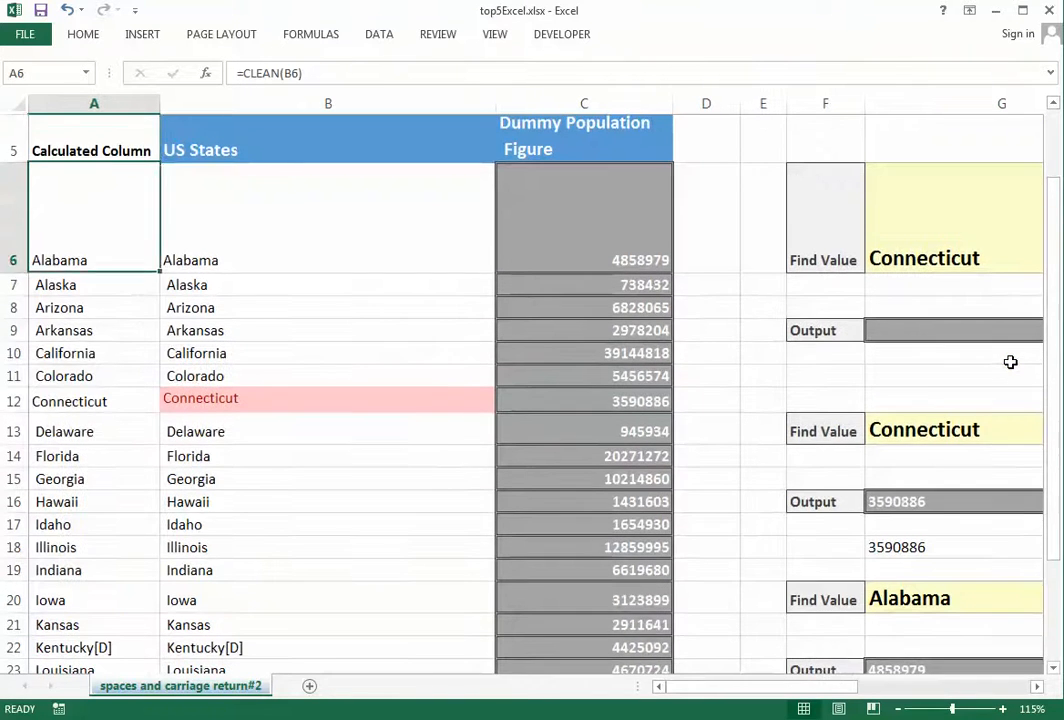
{"action": "key", "text": "ctrl+shift+Down"}
{"action": "key", "text": "Delete"}
{"action": "key", "text": "ctrl+Up"}
{"action": "key", "text": "Down"}
Compare the first lookup's #N/A with G18's 3590886 and the Alabama output
{"action": "key", "text": "Right"}
{"action": "key", "text": "Right"}
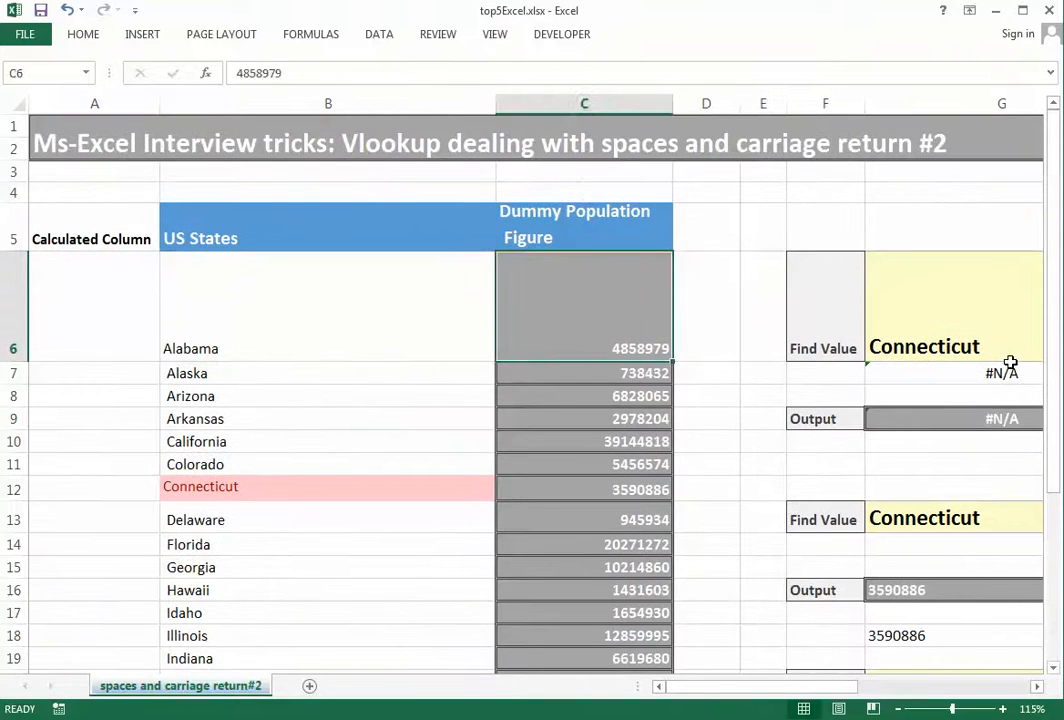
{"action": "key", "text": "Right"}
{"action": "key", "text": "Right"}
{"action": "key", "text": "Right"}
{"action": "key", "text": "Right"}
{"action": "key", "text": "Down"}
{"action": "key", "text": "ctrl+Down"}
{"action": "key", "text": "ctrl+Down"}
{"action": "key", "text": "ctrl+Down"}
{"action": "key", "text": "ctrl+Down"}
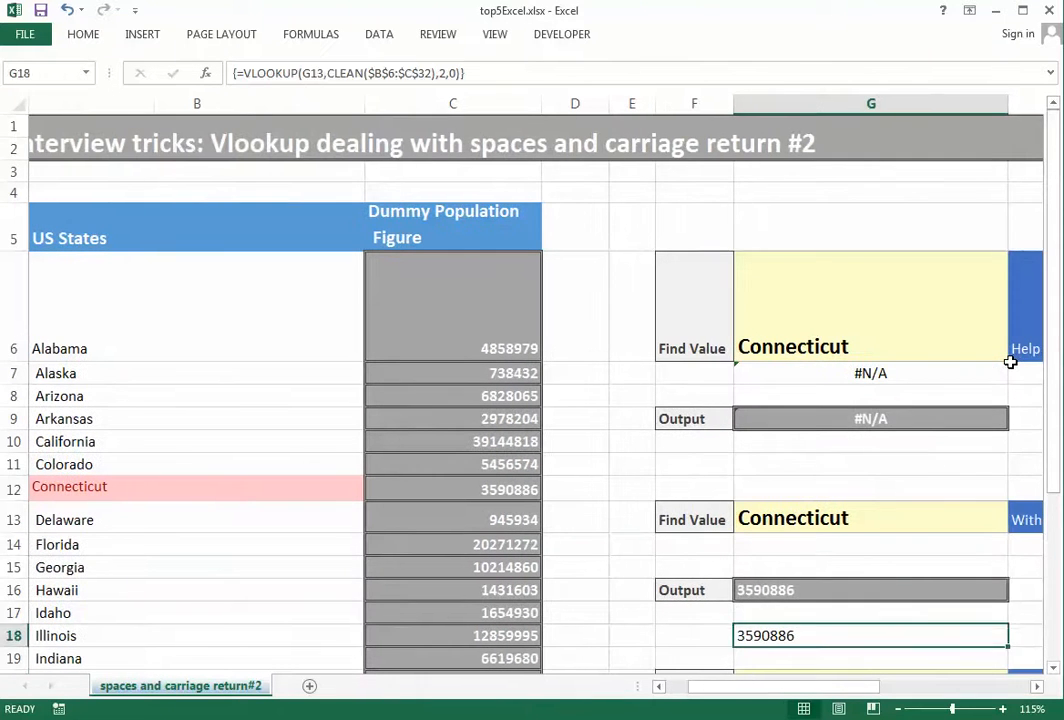
{"action": "key", "text": "ctrl+Down"}
{"action": "key", "text": "Down"}
{"action": "key", "text": "Down"}
{"action": "key", "text": "Down"}
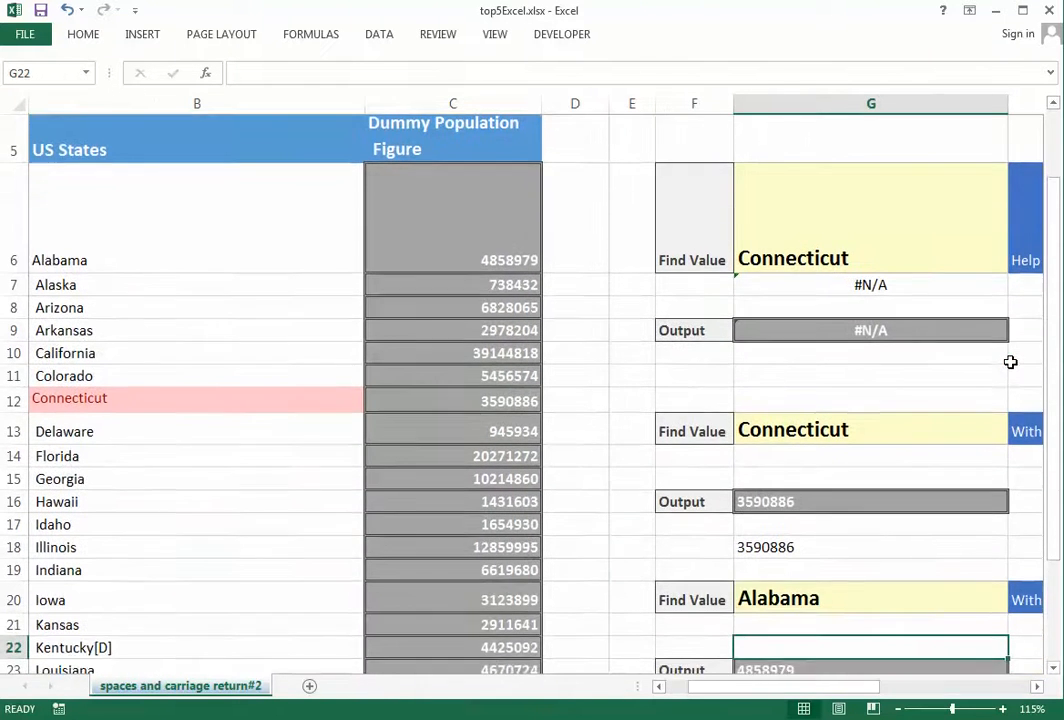
{"action": "key", "text": "Up"}
{"action": "key", "text": "Up"}
{"action": "key", "text": "Up"}
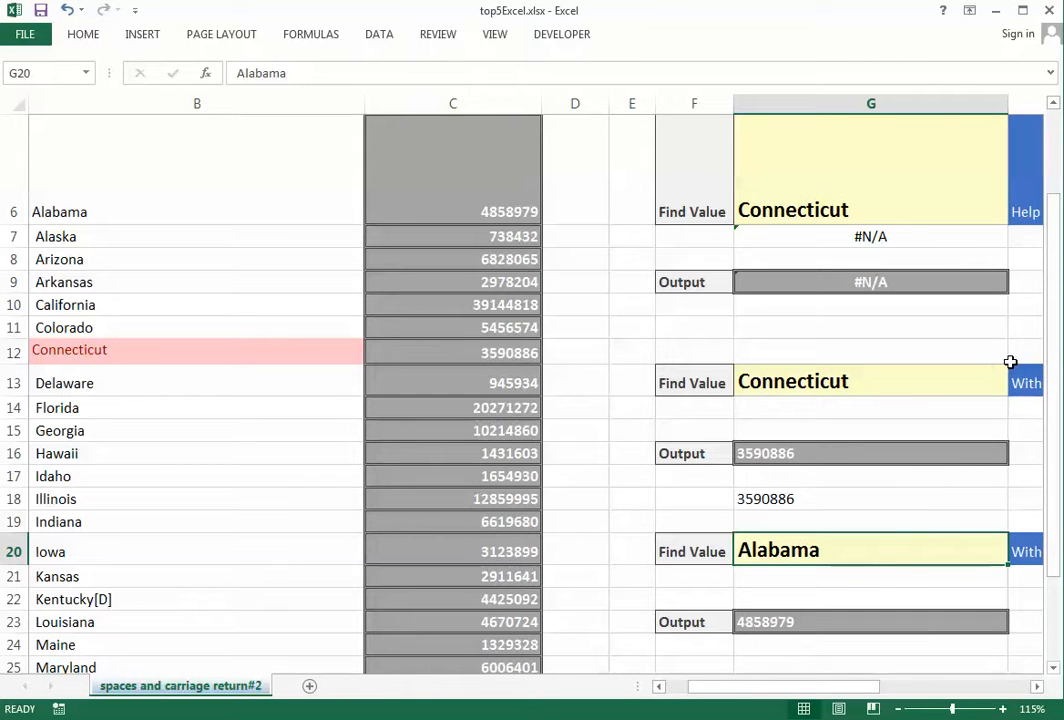
{"action": "key", "text": "Down"}
{"action": "key", "text": "Down"}
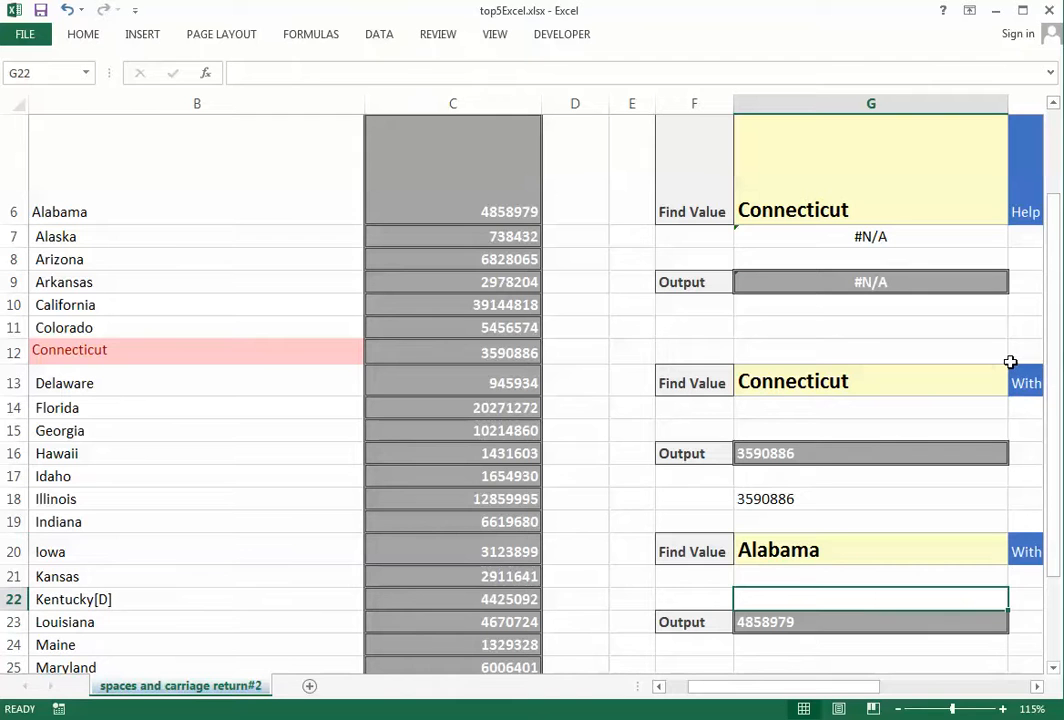
{"action": "key", "text": "Up"}
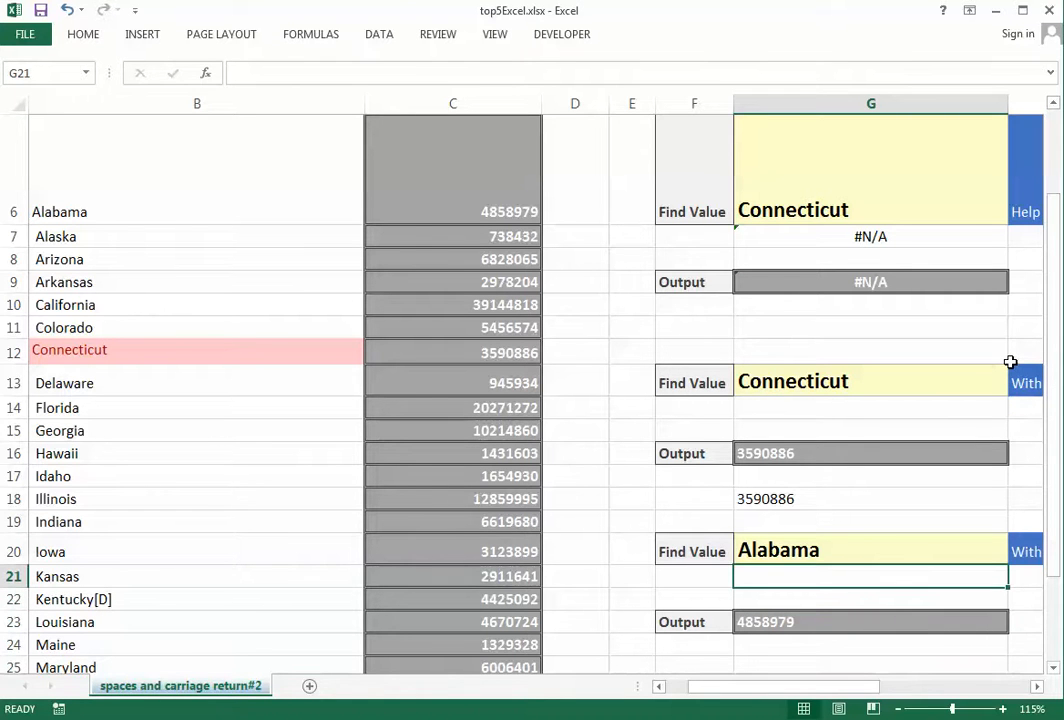
Return to the emptied calculated column and select Georgia in the states list
{"action": "key", "text": "ctrl+Left"}
{"action": "key", "text": "Home"}
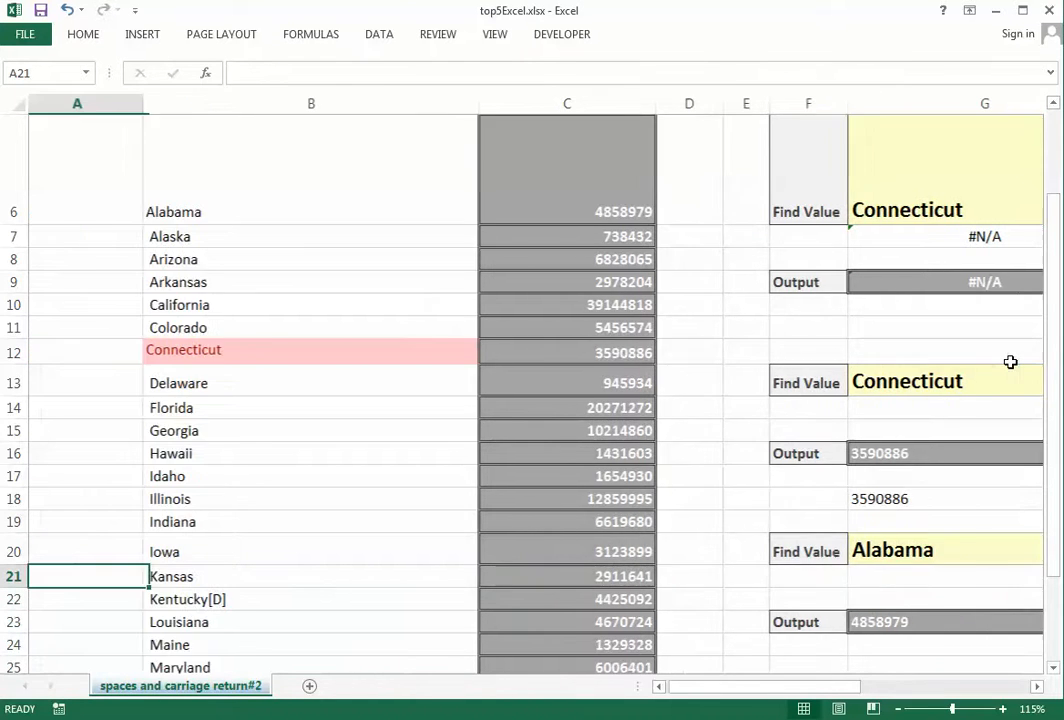
{"action": "key", "text": "ctrl+Up"}
{"action": "key", "text": "Down"}
{"action": "key", "text": "Right"}
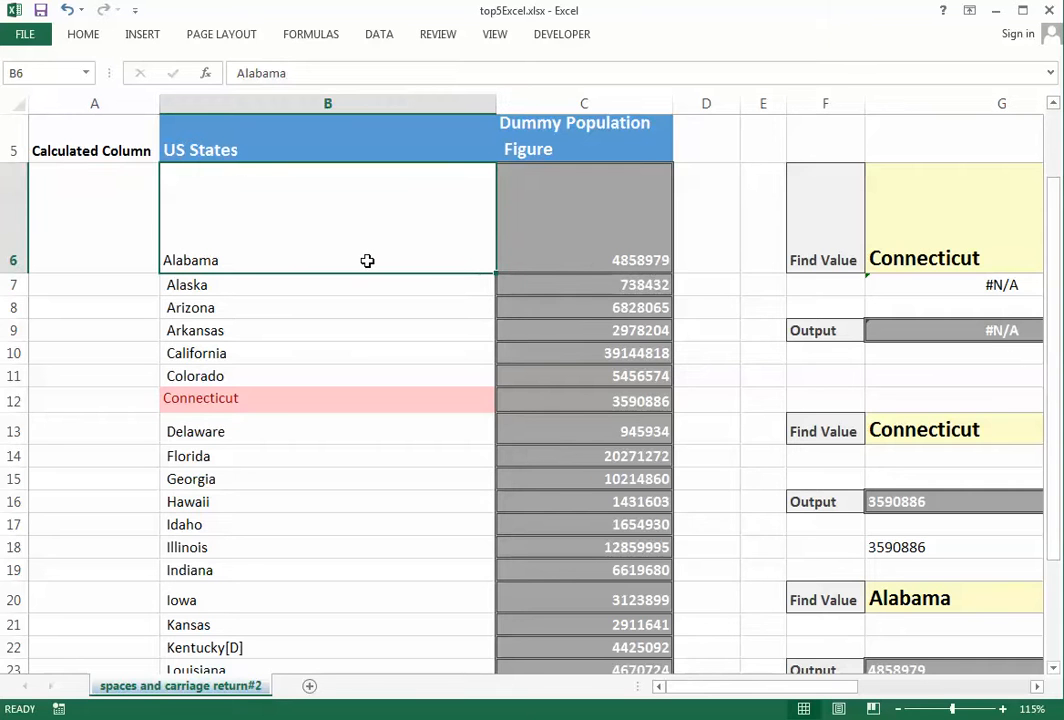
{"action": "left_click", "coordinate": [318, 477]}
{"action": "scroll", "coordinate": [254, 325], "scroll_direction": "down", "scroll_amount": 3}
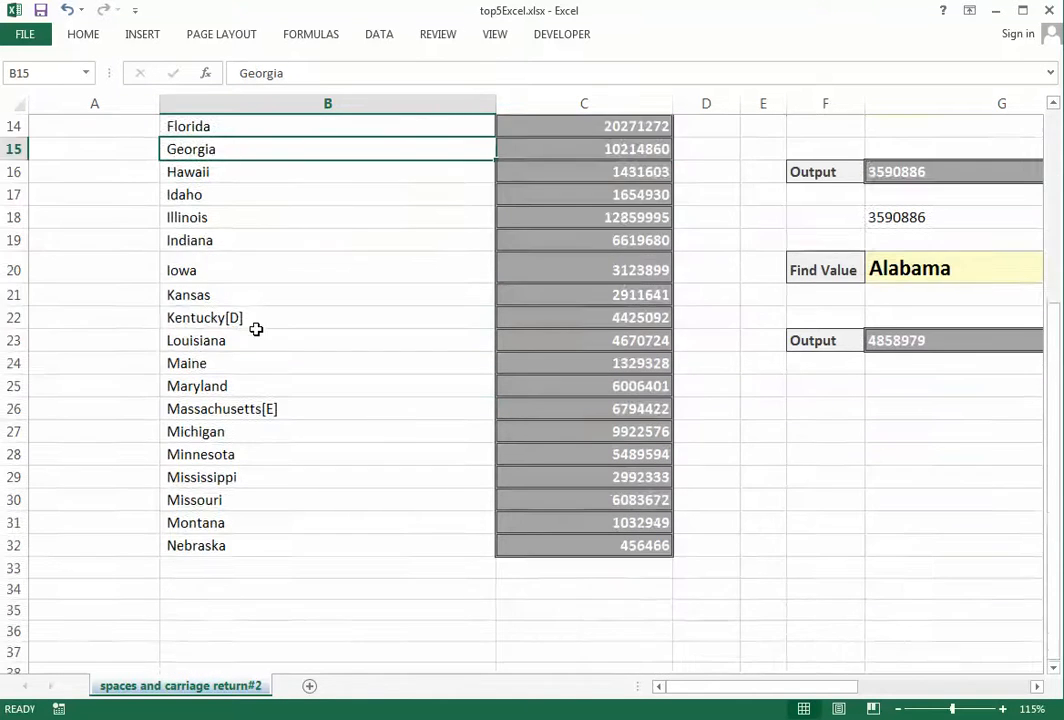
{"action": "scroll", "coordinate": [254, 328], "scroll_direction": "up", "scroll_amount": 5}
Enter =TRIM(B6) in A6 to trim the first state name
{"action": "left_click", "coordinate": [40, 342]}
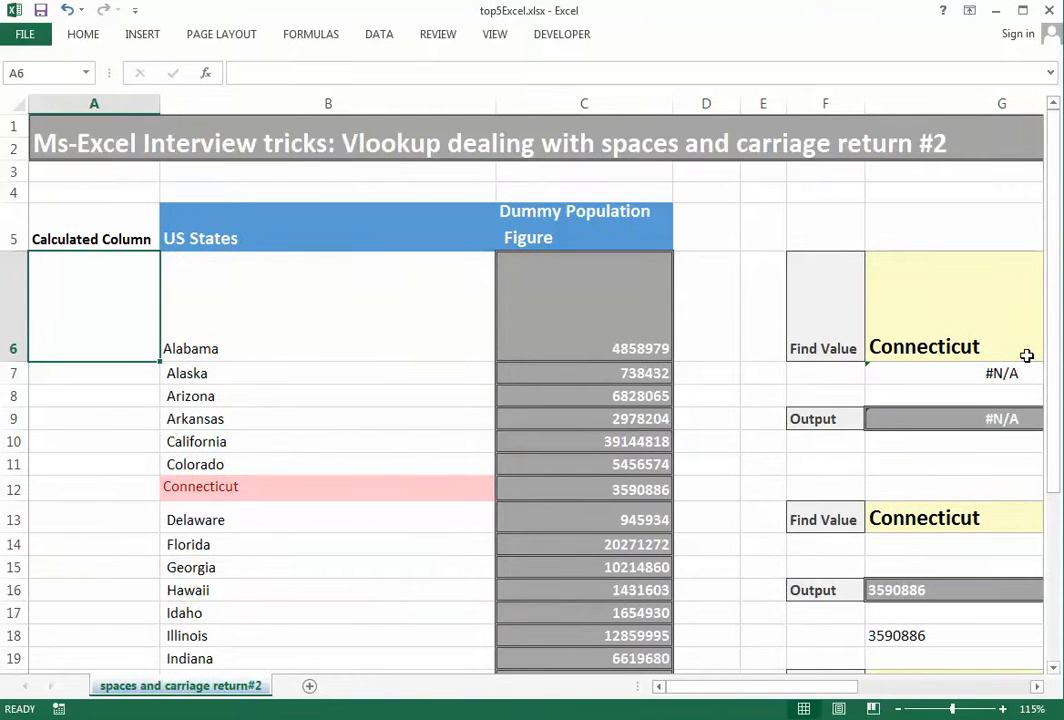
{"action": "type", "text": "=trim"}
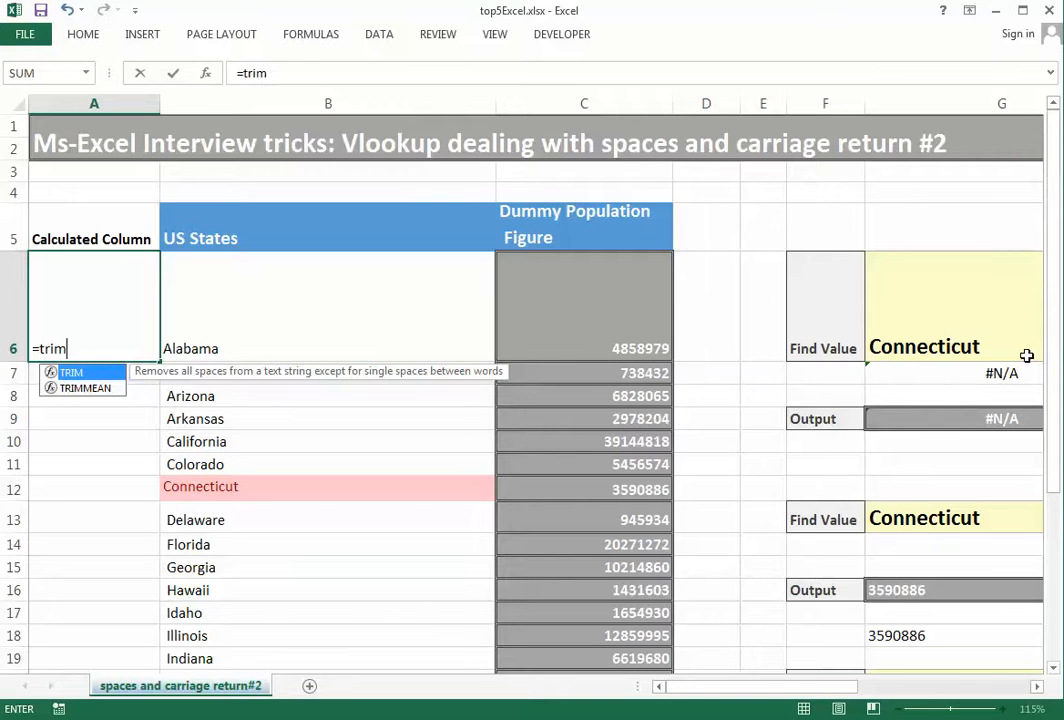
{"action": "type", "text": "("}
{"action": "key", "text": "Right"}
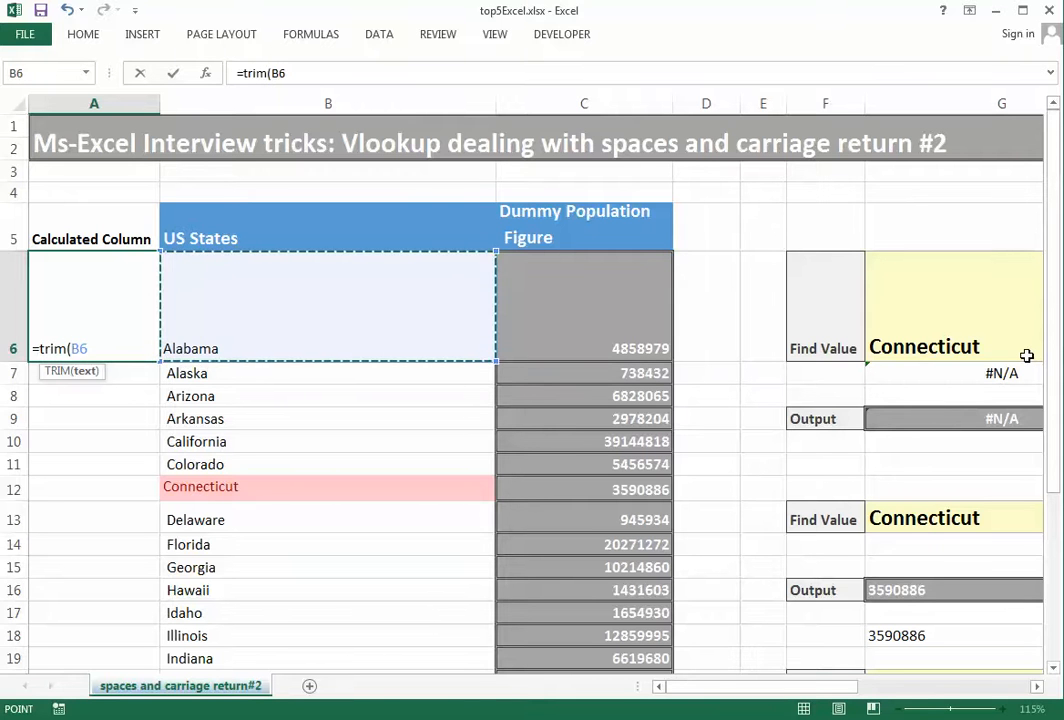
{"action": "key", "text": "Return"}
Fill the TRIM formula down A6:A32 and check the first and last results
{"action": "key", "text": "Right"}
{"action": "key", "text": "ctrl+Down"}
{"action": "key", "text": "Left"}
{"action": "key", "text": "ctrl+shift+Up"}
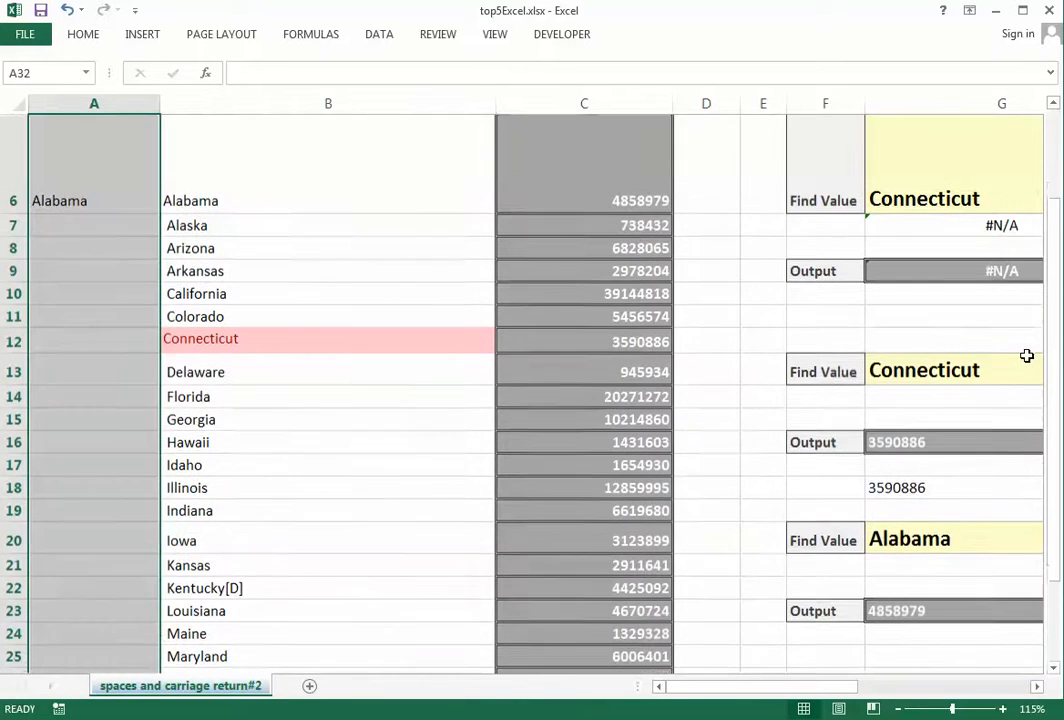
{"action": "key", "text": "ctrl+d"}
{"action": "key", "text": "ctrl+Up"}
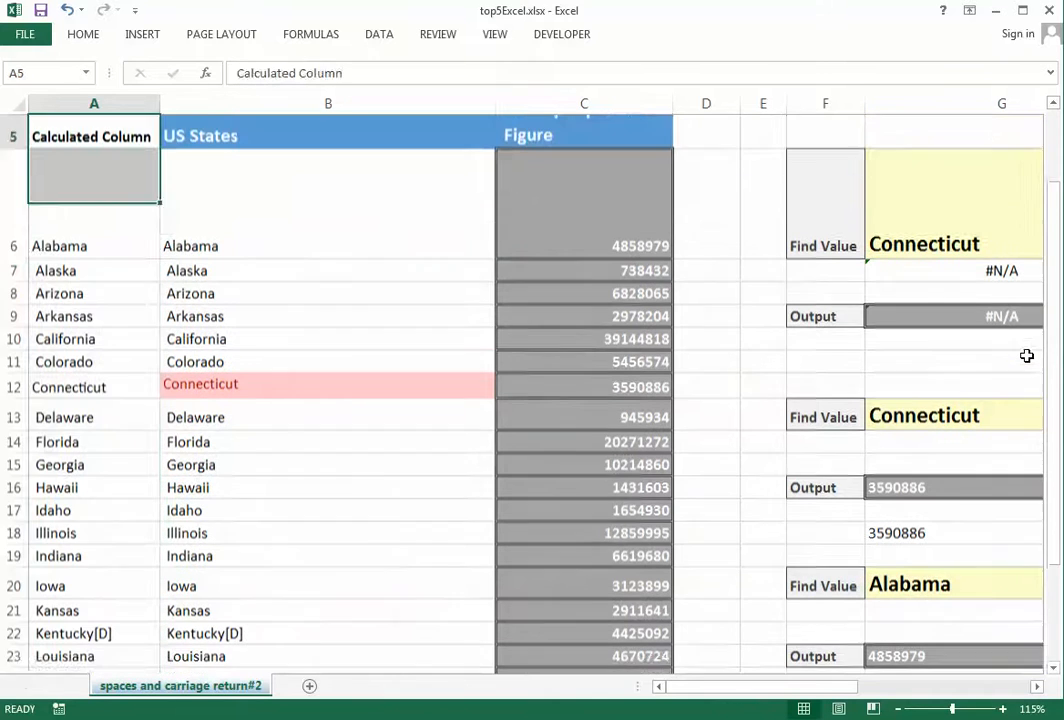
{"action": "key", "text": "Down"}
{"action": "key", "text": "ctrl+Down"}
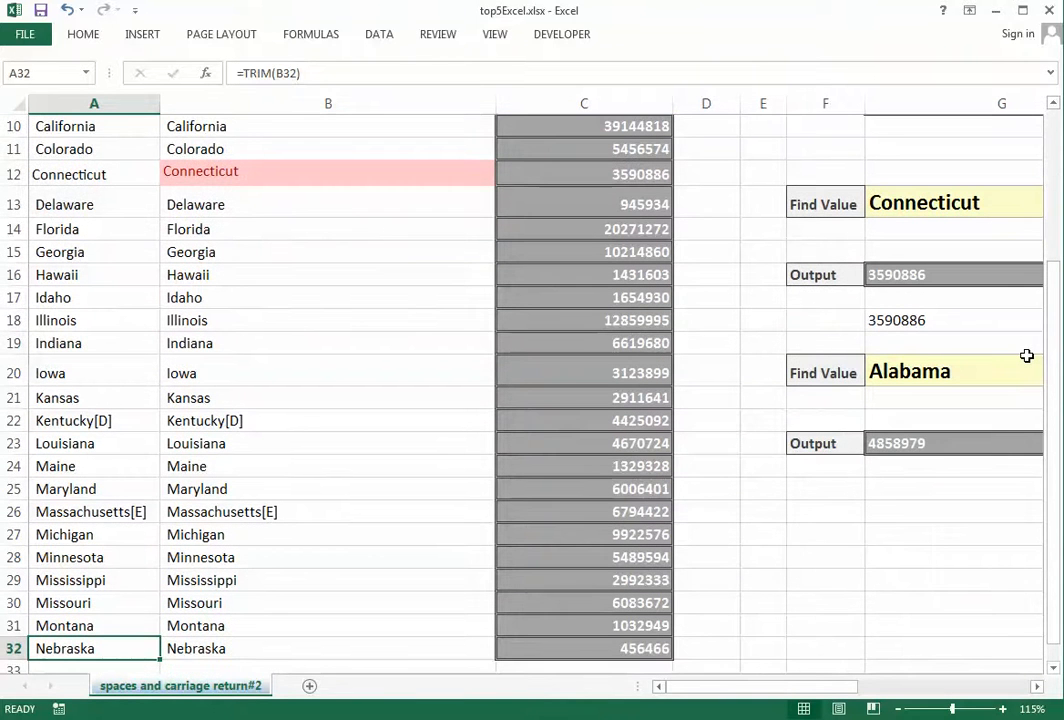
{"action": "key", "text": "Right"}
{"action": "key", "text": "Right"}
{"action": "key", "text": "Up"}
{"action": "key", "text": "Up"}
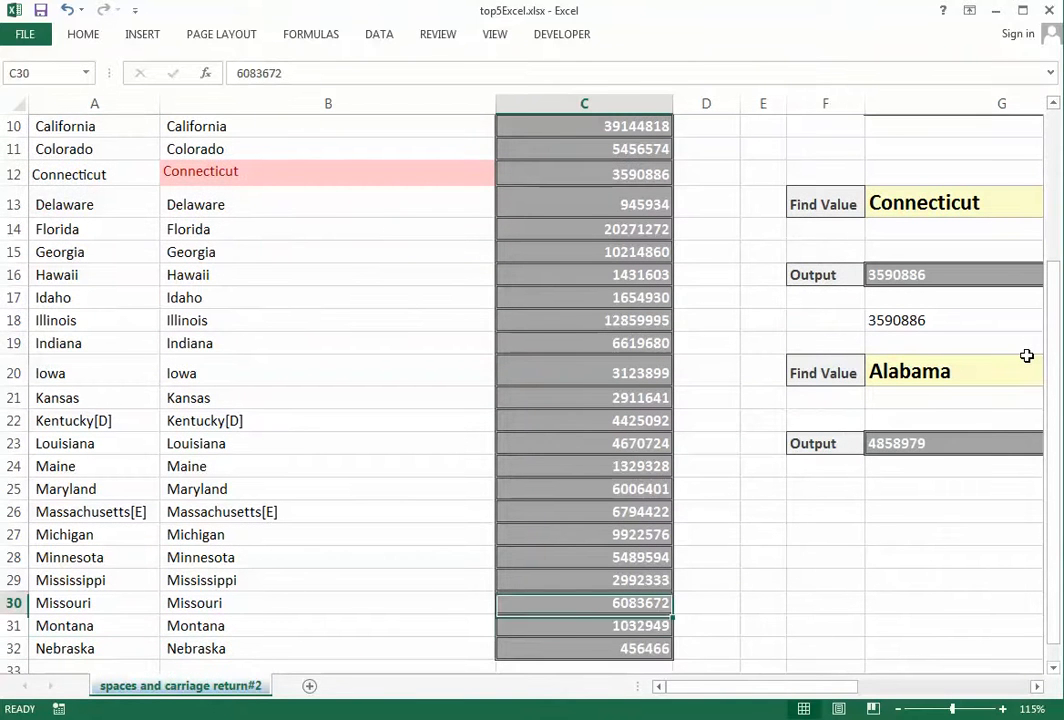
{"action": "key", "text": "Right"}
{"action": "key", "text": "Right"}
{"action": "key", "text": "Right"}
{"action": "key", "text": "Right"}
{"action": "key", "text": "Up"}
{"action": "key", "text": "Up"}
{"action": "key", "text": "Up"}
{"action": "key", "text": "Up"}
{"action": "key", "text": "Up"}
{"action": "key", "text": "Up"}
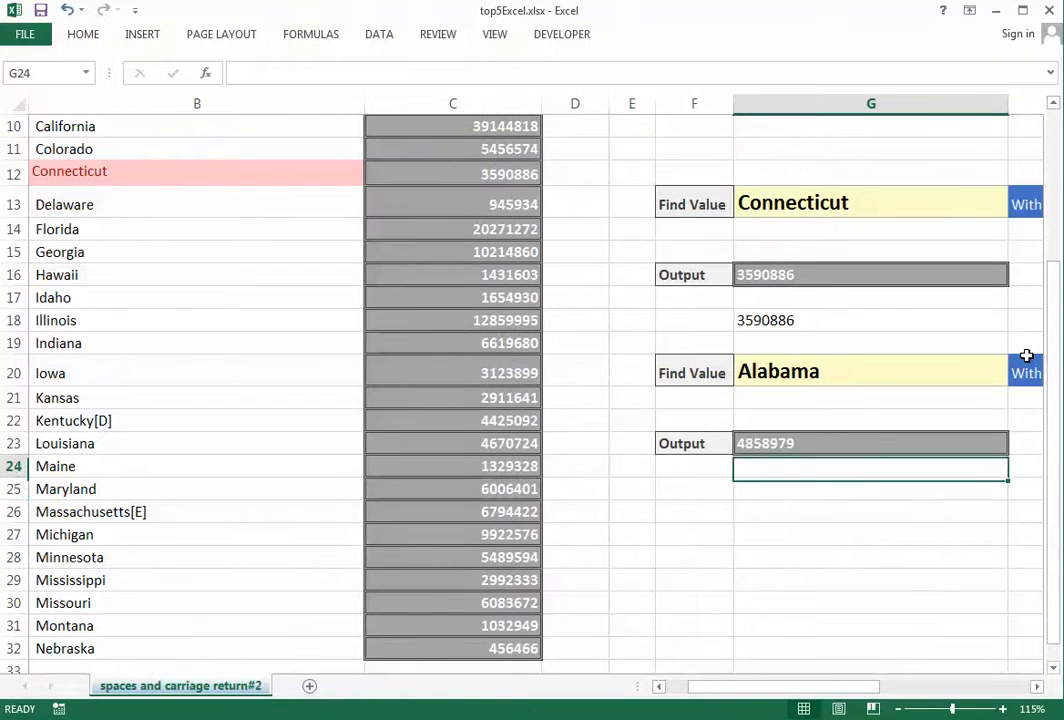
Start a VLOOKUP in G25 using Alabama in G20 as the lookup value
{"action": "key", "text": "Down"}
{"action": "type", "text": "=VLOOKUP("}
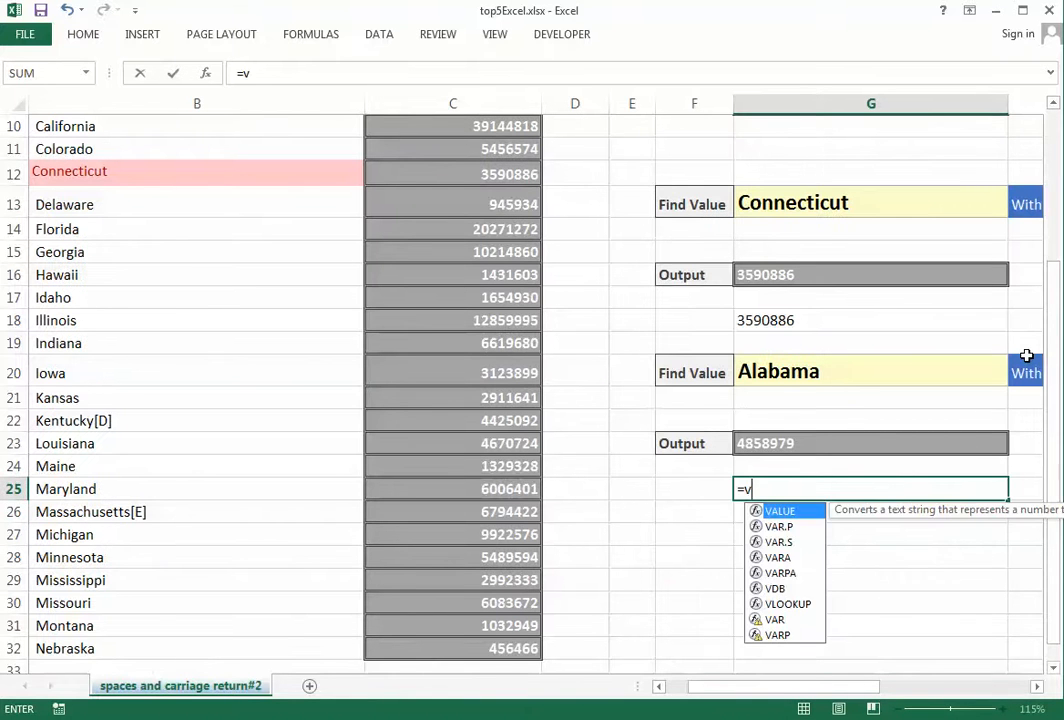
{"action": "key", "text": "Up"}
{"action": "key", "text": "Up"}
{"action": "key", "text": "Up"}
{"action": "key", "text": "Up"}
{"action": "key", "text": "Up"}
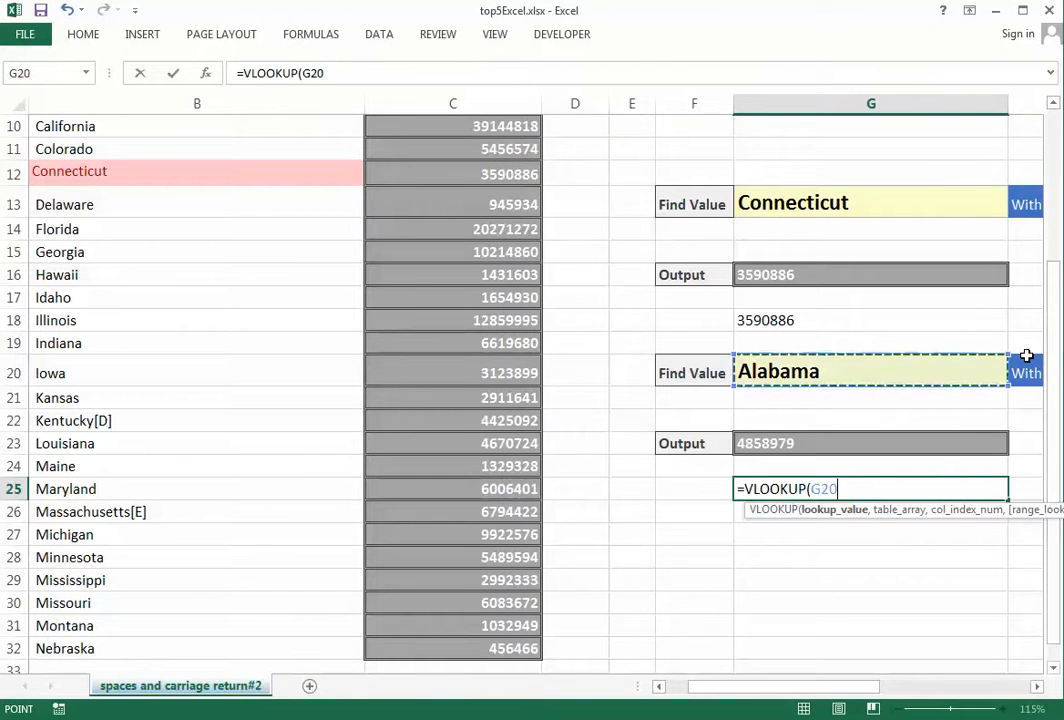
{"action": "type", "text": ","}
Complete it as =VLOOKUP(G20,$B$6:$C$32,2,0), which returns #N/A
{"action": "key", "text": "Left"}
{"action": "key", "text": "Left"}
{"action": "key", "text": "Left"}
{"action": "key", "text": "Left"}
{"action": "key", "text": "Left"}
{"action": "key", "text": "Left"}
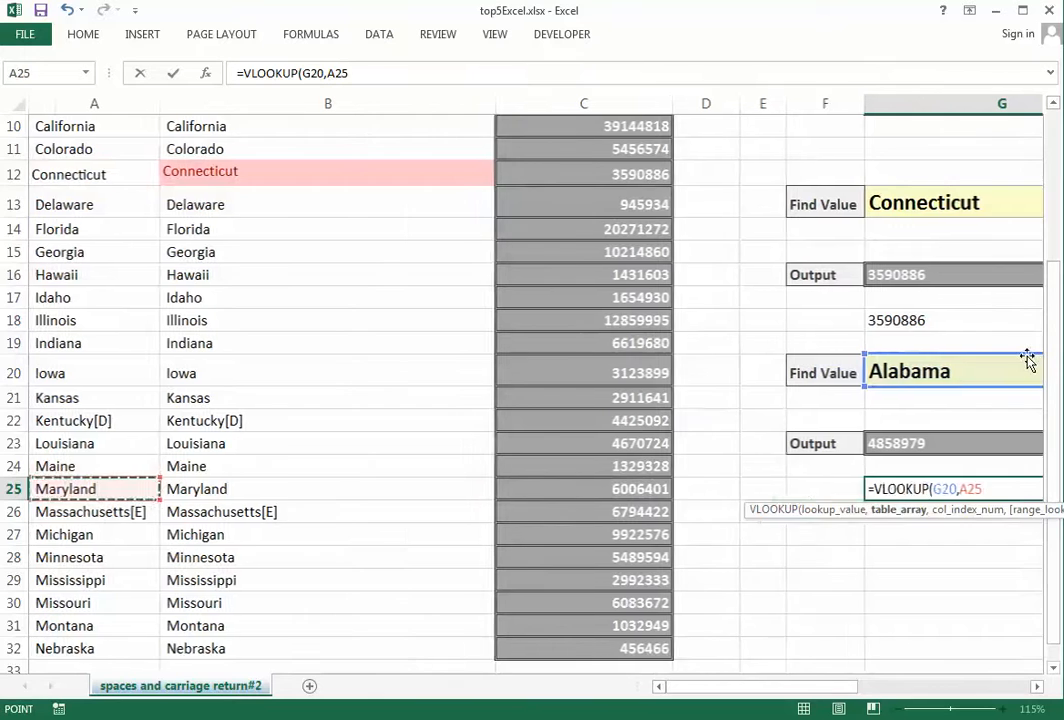
{"action": "key", "text": "Up"}
{"action": "key", "text": "ctrl+Up"}
{"action": "key", "text": "Down"}
{"action": "key", "text": "Right"}
{"action": "key", "text": "shift+Right"}
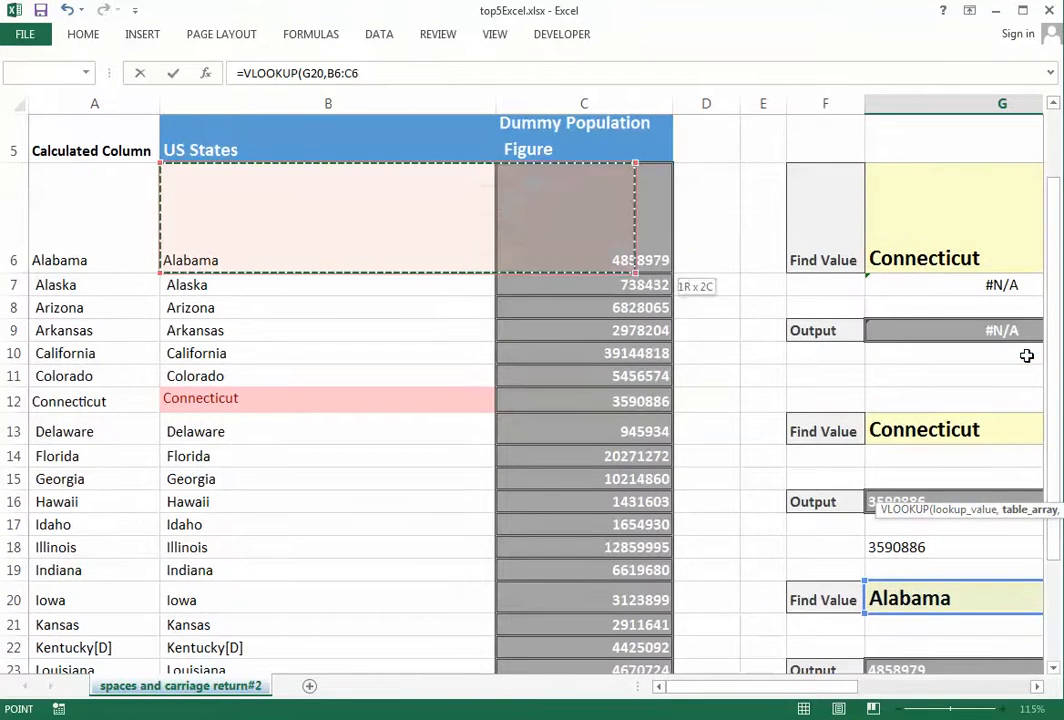
{"action": "key", "text": "ctrl+shift+Down"}
{"action": "key", "text": "F4"}
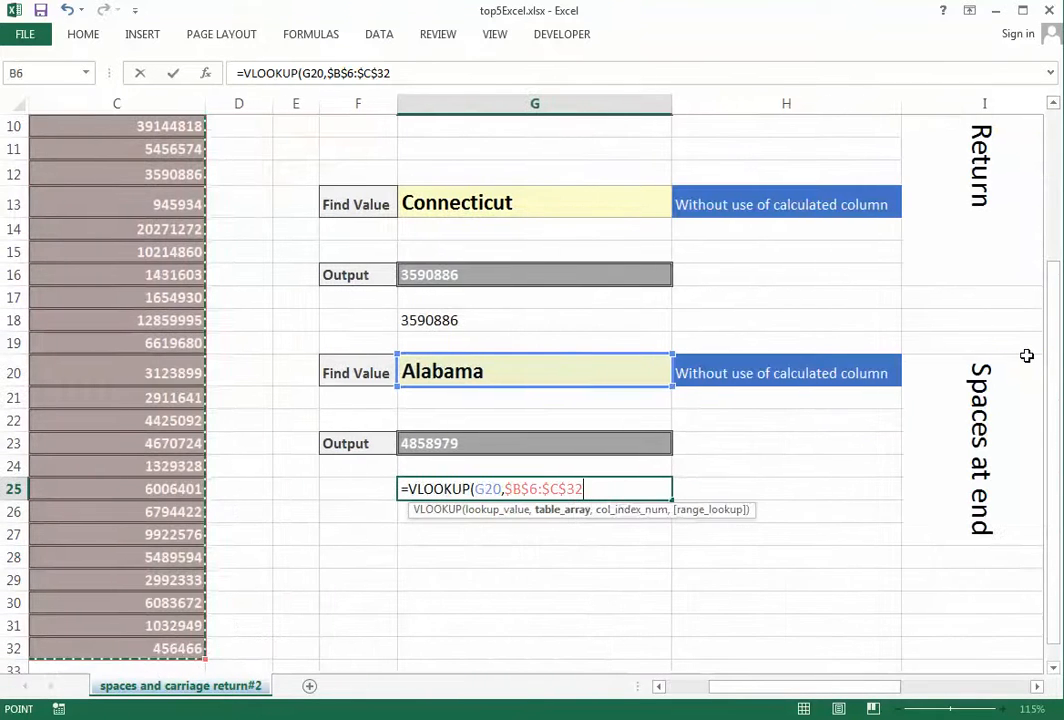
{"action": "type", "text": ",2"}
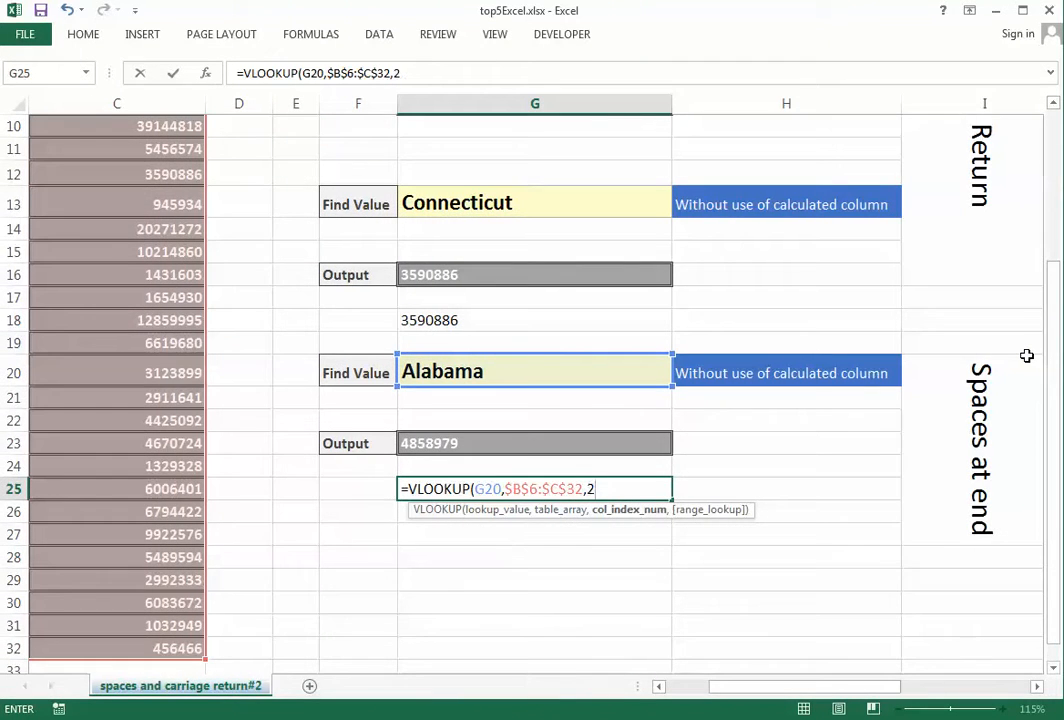
{"action": "type", "text": ",0)"}
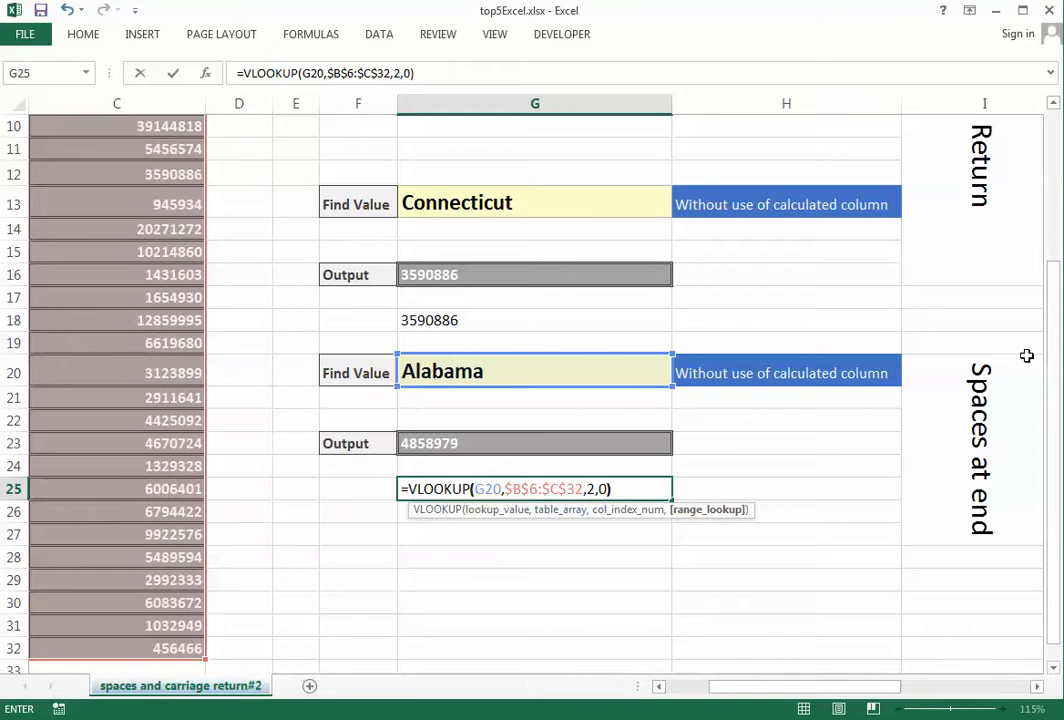
{"action": "key", "text": "Return"}
{"action": "key", "text": "Up"}
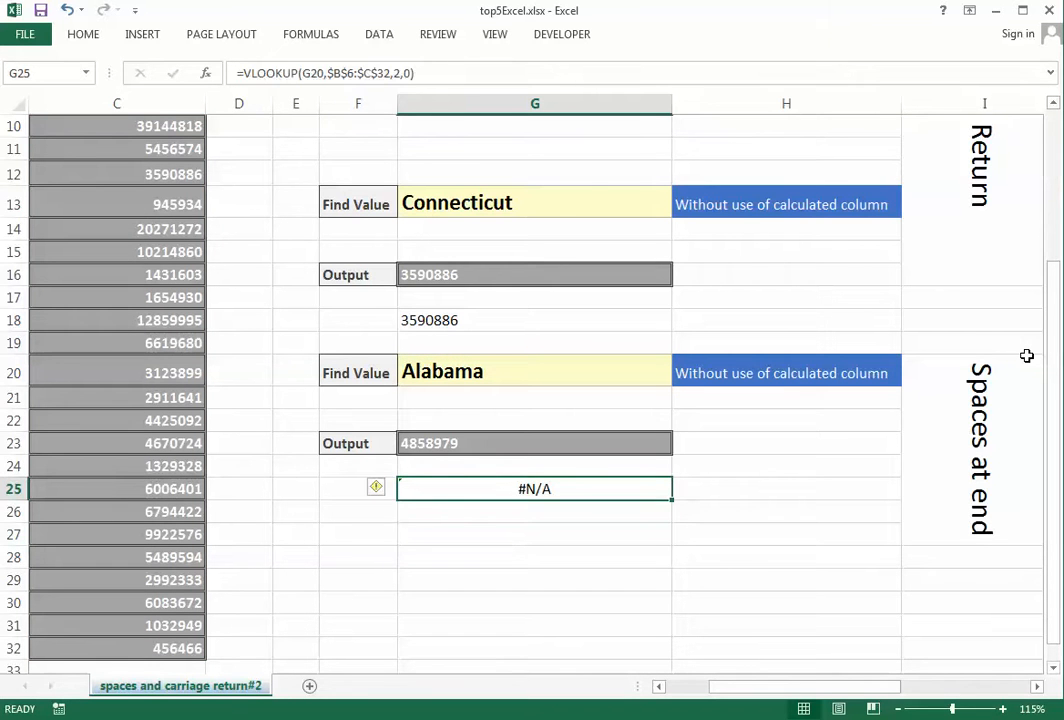
{"action": "key", "text": "Up"}
{"action": "key", "text": "Up"}
{"action": "key", "text": "Up"}
{"action": "key", "text": "Up"}
{"action": "key", "text": "Up"}
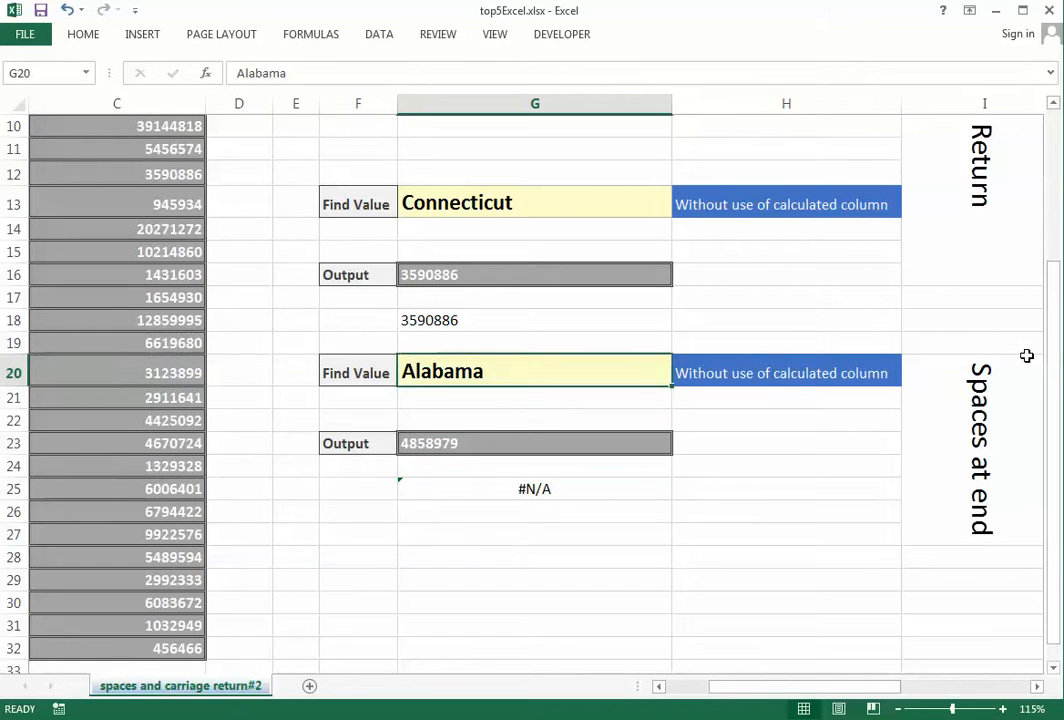
{"action": "key", "text": "Left"}
{"action": "key", "text": "Left"}
{"action": "key", "text": "Left"}
{"action": "key", "text": "Left"}
{"action": "key", "text": "Left"}
{"action": "key", "text": "Left"}
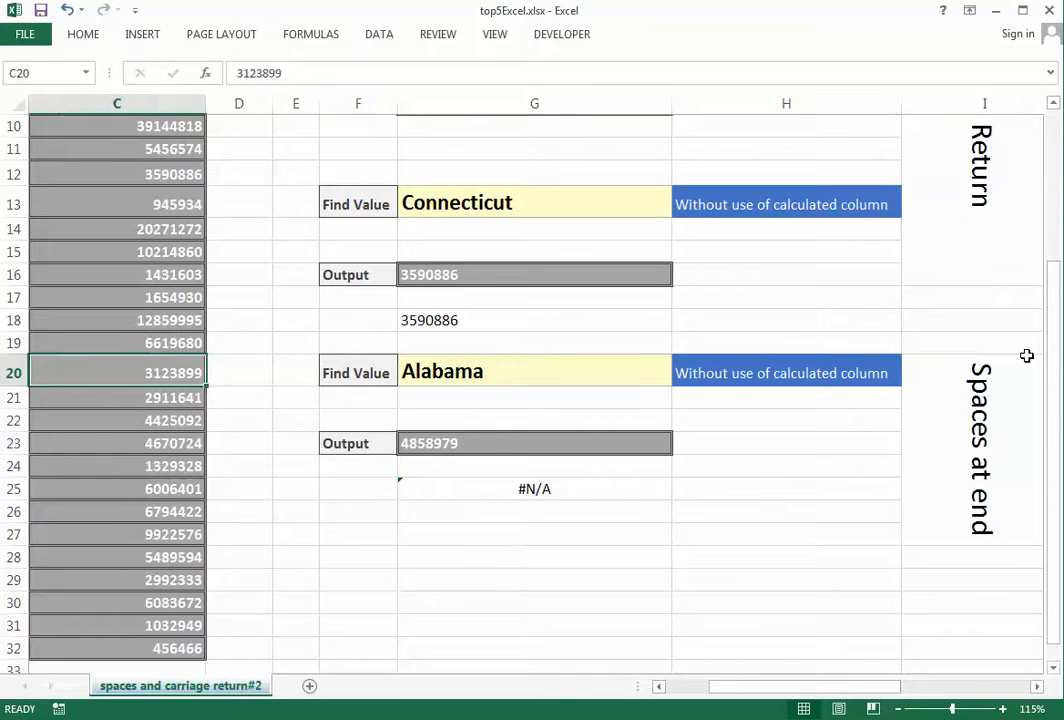
{"action": "key", "text": "Up"}
{"action": "key", "text": "Up"}
{"action": "key", "text": "Up"}
{"action": "key", "text": "Up"}
{"action": "key", "text": "Up"}
{"action": "key", "text": "Up"}
{"action": "key", "text": "Up"}
{"action": "key", "text": "Up"}
{"action": "key", "text": "Up"}
{"action": "key", "text": "Up"}
{"action": "key", "text": "Up"}
{"action": "key", "text": "Up"}
{"action": "key", "text": "Up"}
{"action": "key", "text": "Up"}
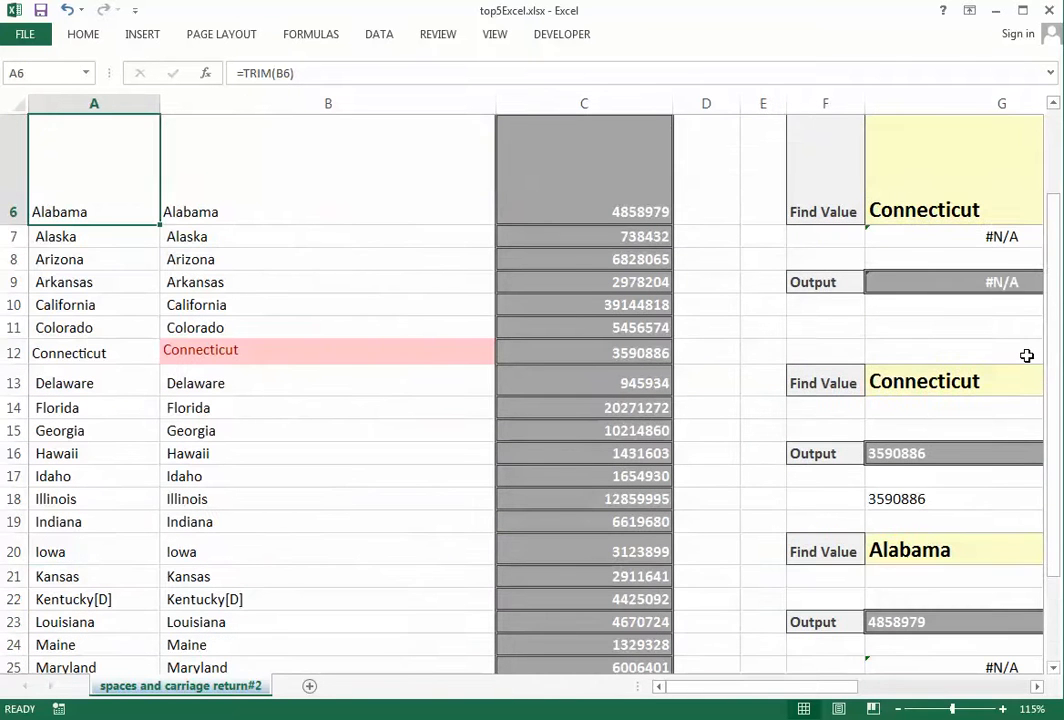
{"action": "key", "text": "Right"}
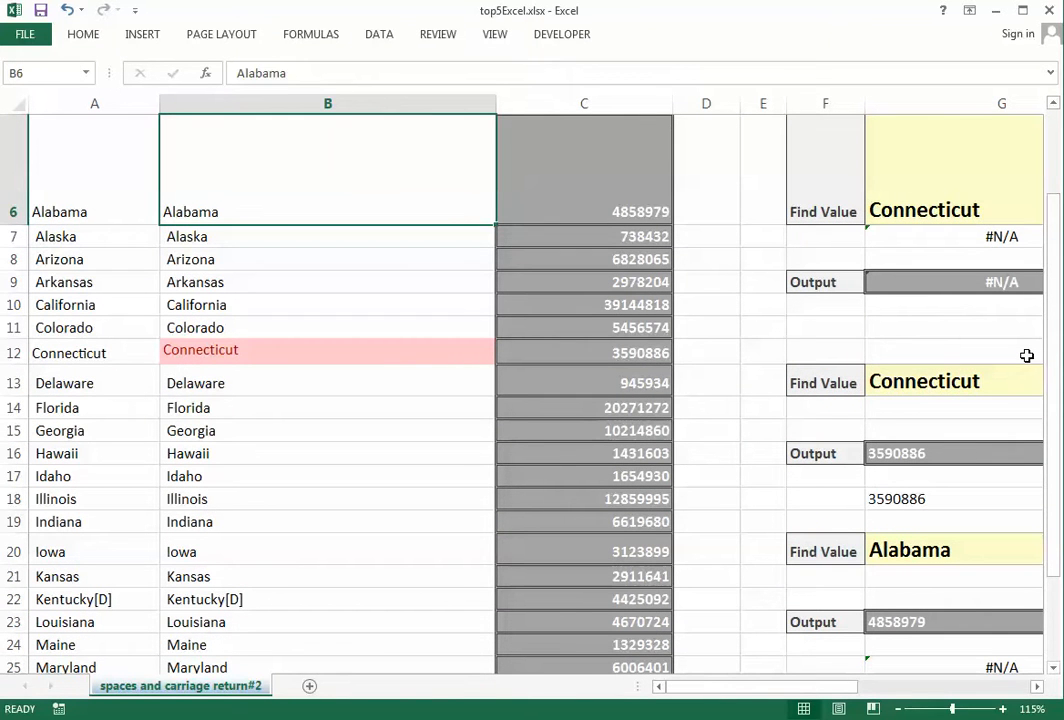
{"action": "key", "text": "F2"}
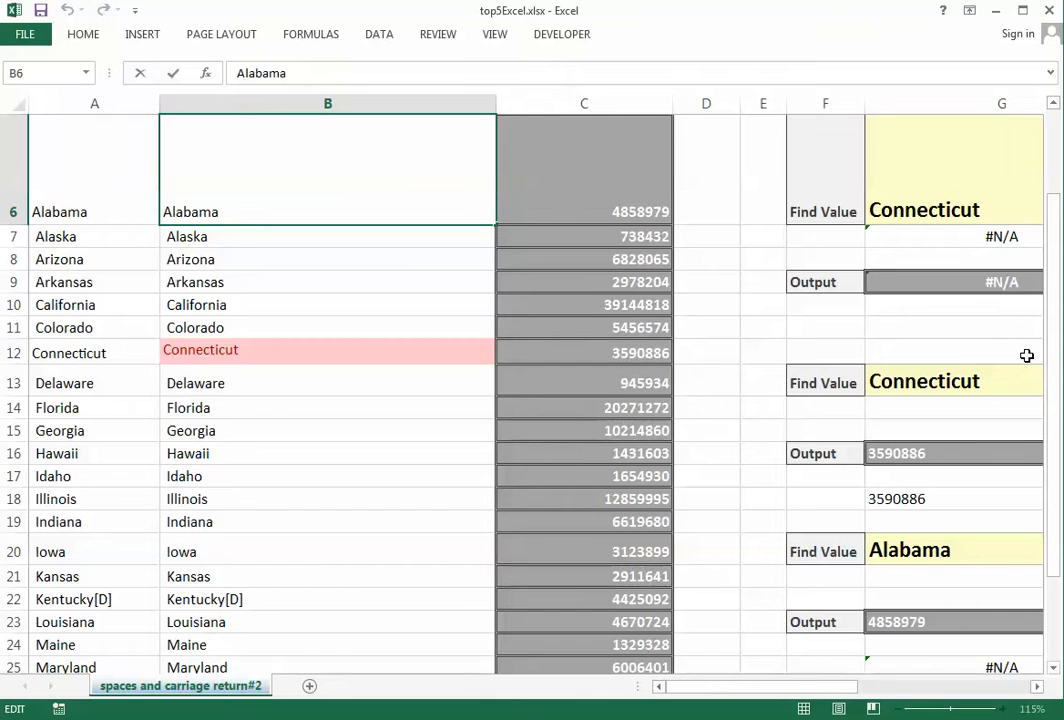
{"action": "key", "text": "shift+Left"}
{"action": "key", "text": "Escape"}
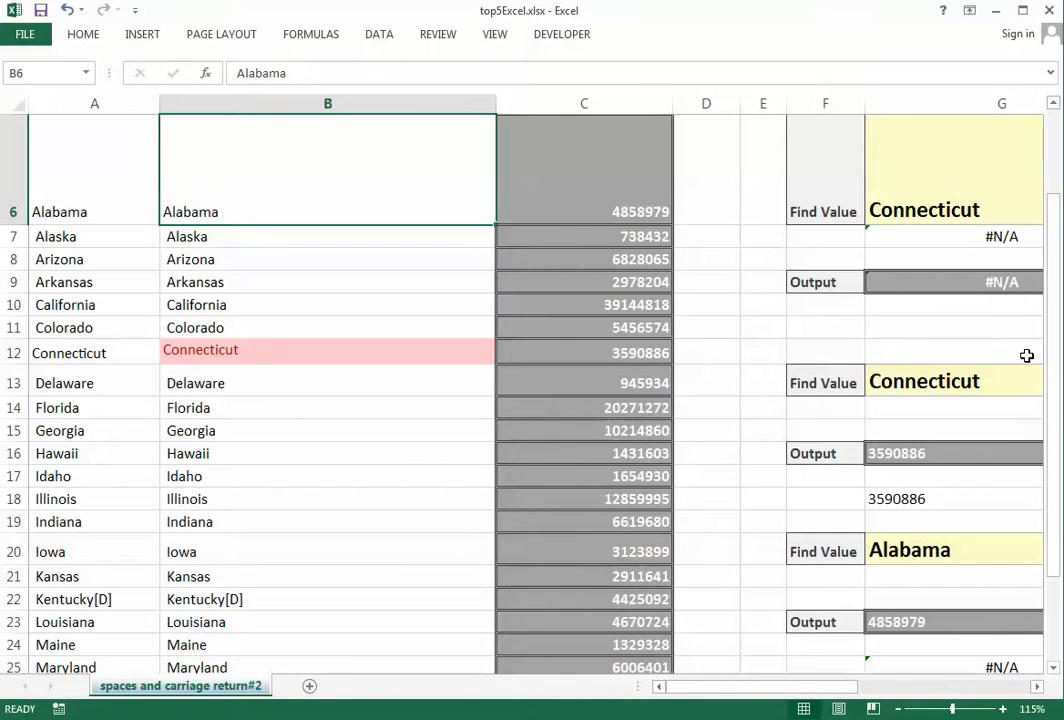
{"action": "key", "text": "Right"}
{"action": "key", "text": "Down"}
{"action": "key", "text": "ctrl+Down"}
{"action": "key", "text": "Up"}
{"action": "key", "text": "Up"}
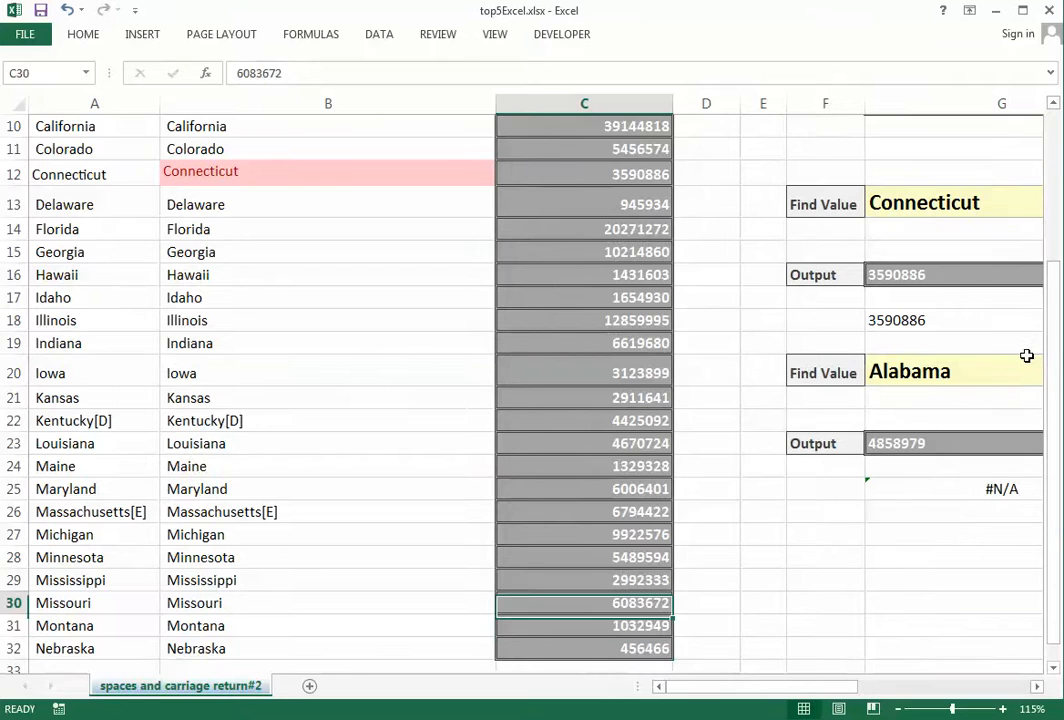
{"action": "key", "text": "Right"}
{"action": "key", "text": "Up"}
{"action": "key", "text": "Right"}
{"action": "key", "text": "Right"}
{"action": "key", "text": "Up"}
{"action": "key", "text": "Up"}
{"action": "key", "text": "Up"}
{"action": "key", "text": "Right"}
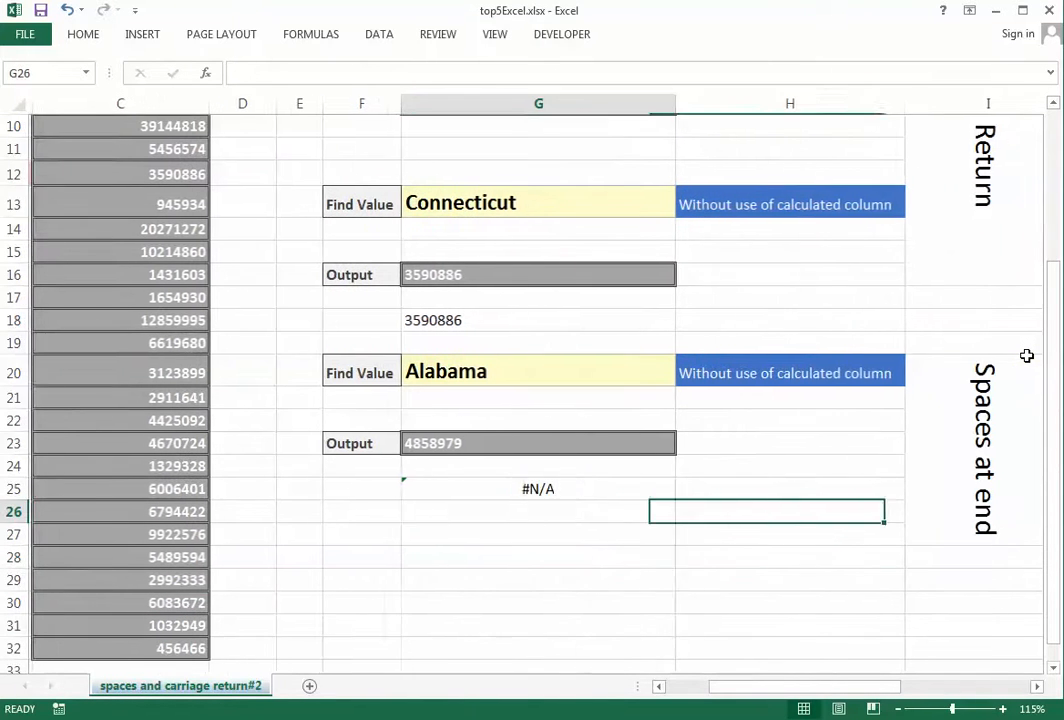
{"action": "key", "text": "Up"}
Begin a new VLOOKUP in G25 with G20 as the lookup value
{"action": "type", "text": "=vl"}
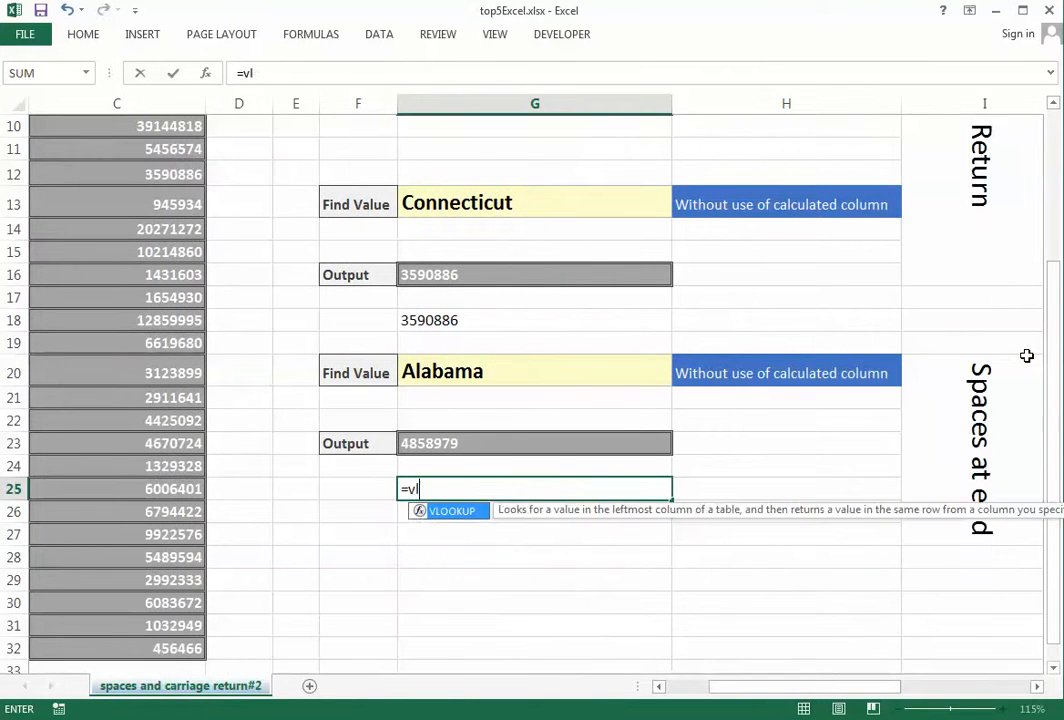
{"action": "key", "text": "Tab"}
{"action": "key", "text": "Up"}
{"action": "key", "text": "Up"}
{"action": "key", "text": "Up"}
{"action": "key", "text": "Up"}
{"action": "key", "text": "Up"}
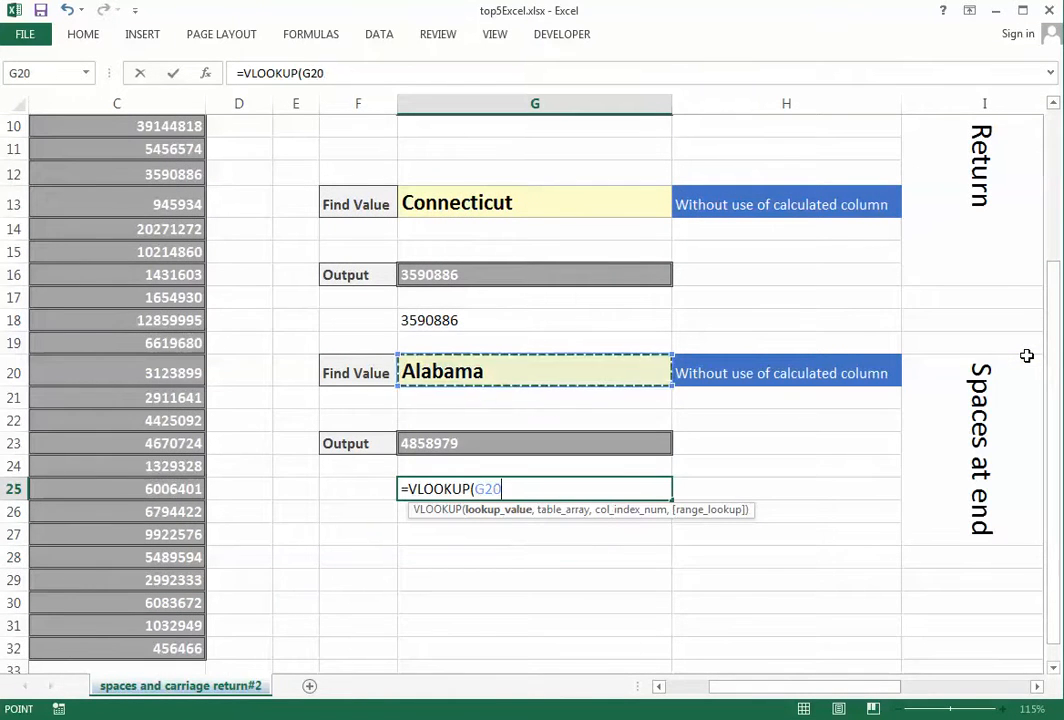
{"action": "type", "text": ","}
Finish it as =VLOOKUP(G20,$A$6:$C$32,3,0), confirm 4858979, then clear G25
{"action": "key", "text": "ctrl+Down"}
{"action": "key", "text": "ctrl+Left"}
{"action": "key", "text": "ctrl+Up"}
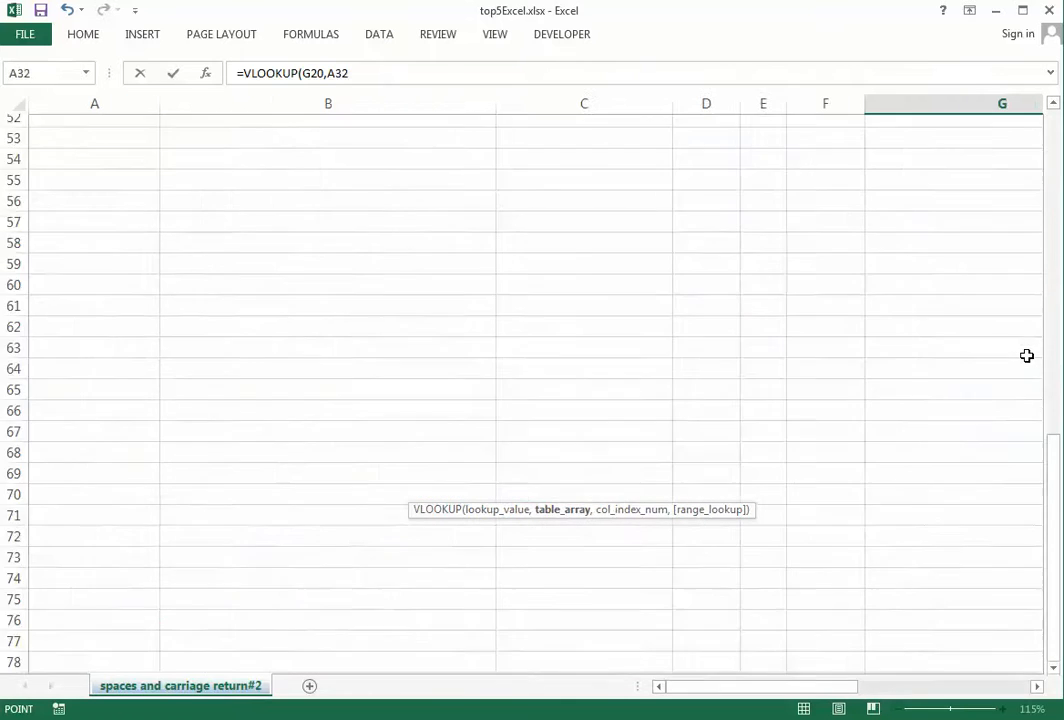
{"action": "key", "text": "ctrl+Up"}
{"action": "key", "text": "Down"}
{"action": "key", "text": "Down"}
{"action": "key", "text": "Up"}
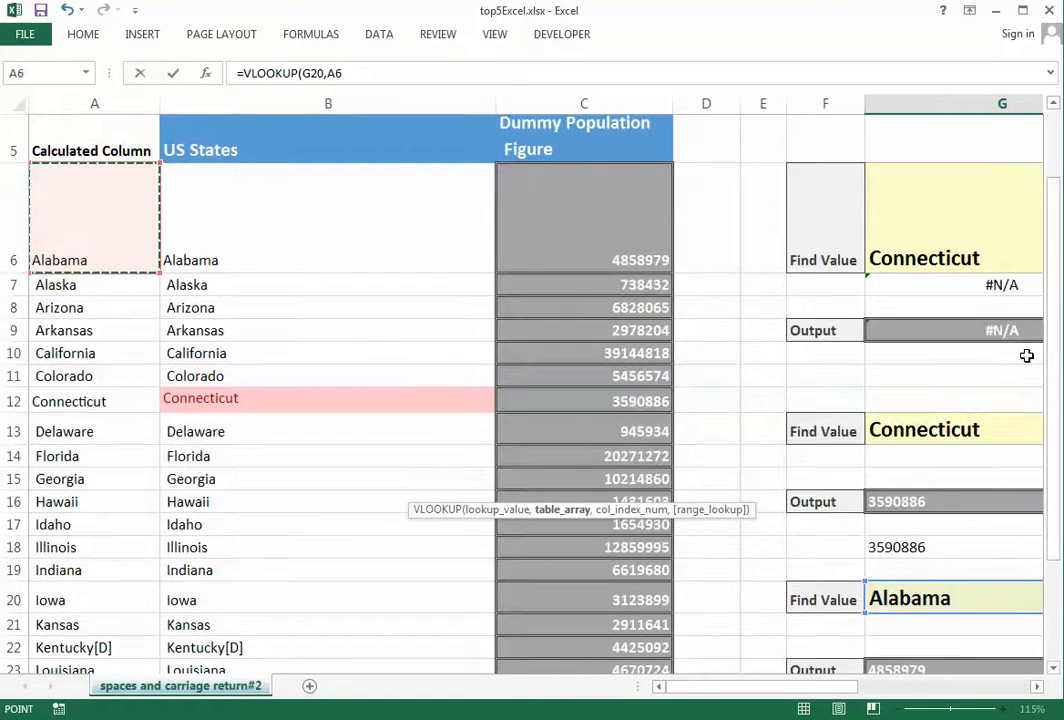
{"action": "key", "text": "shift+Right"}
{"action": "key", "text": "shift+Right"}
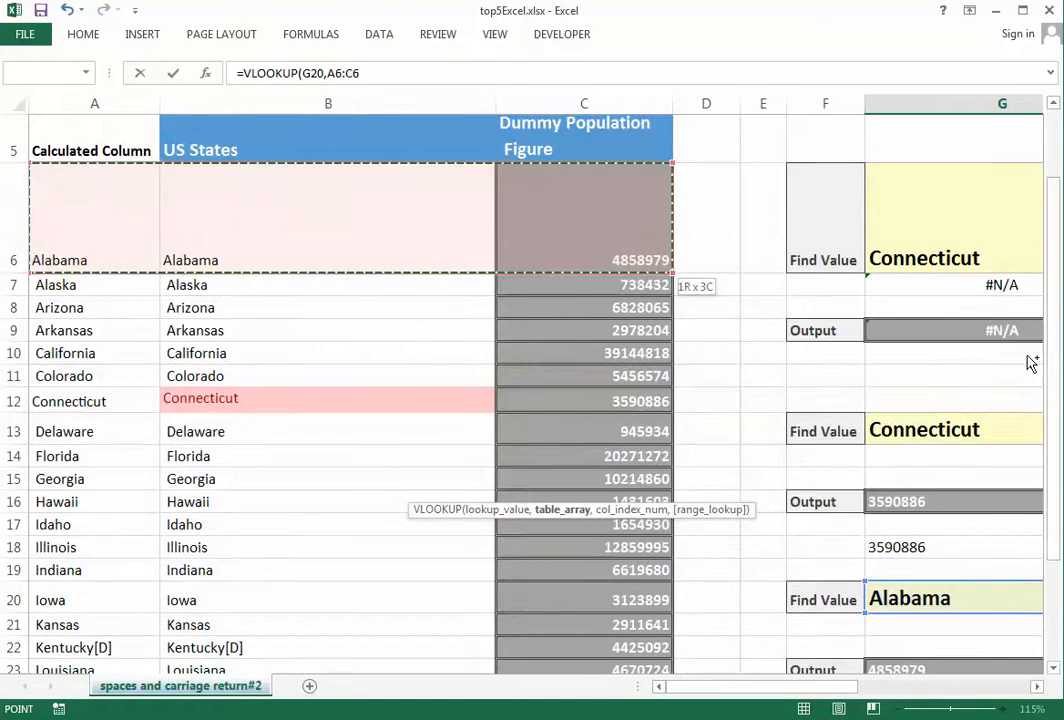
{"action": "key", "text": "ctrl+shift+Down"}
{"action": "key", "text": "F4"}
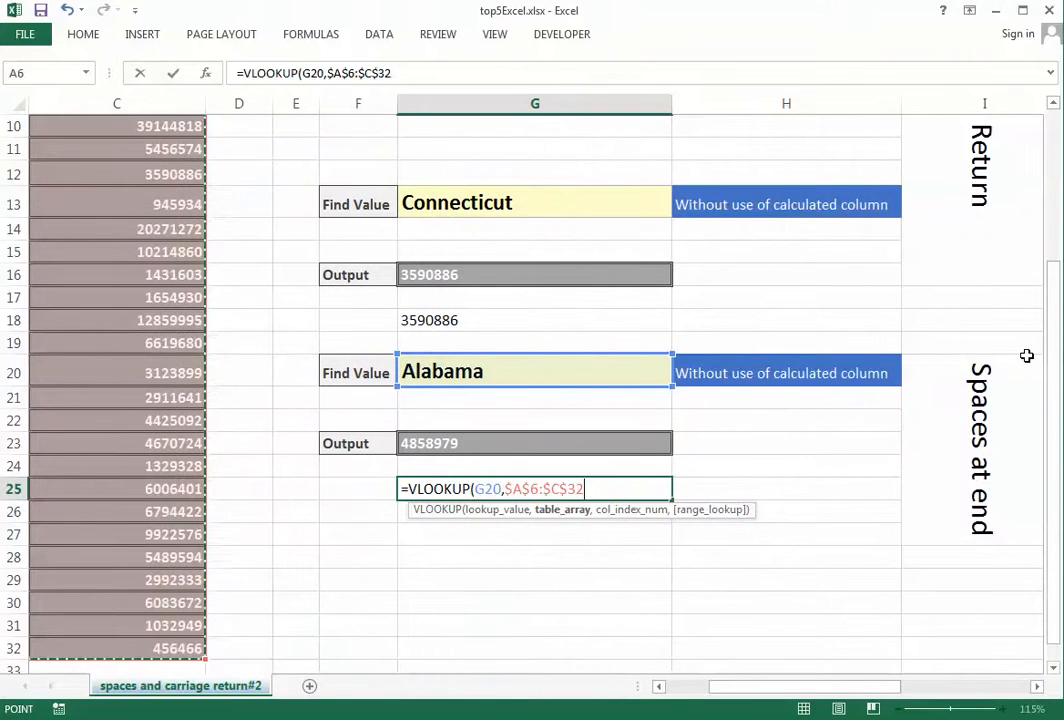
{"action": "type", "text": ",3"}
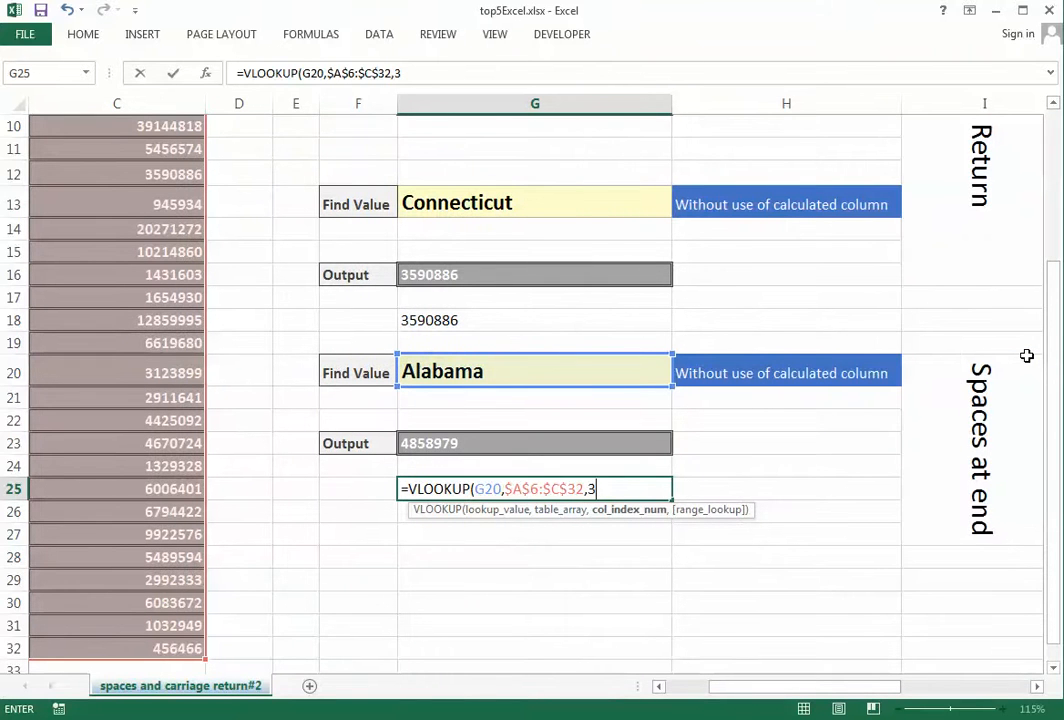
{"action": "type", "text": ",0"}
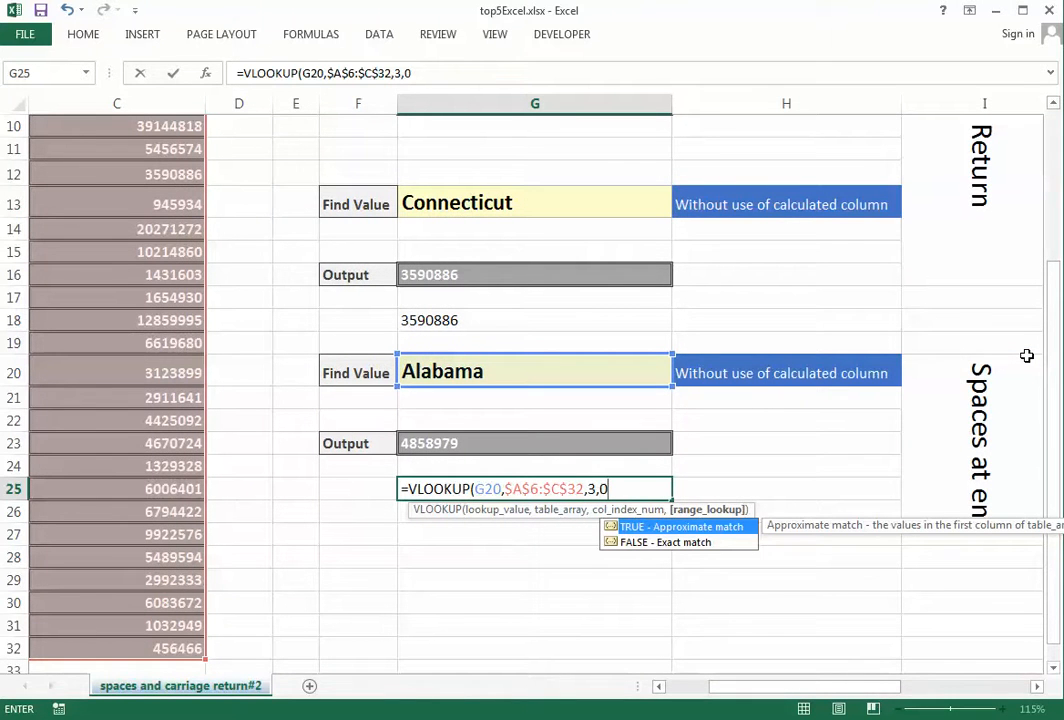
{"action": "type", "text": ")"}
{"action": "key", "text": "Return"}
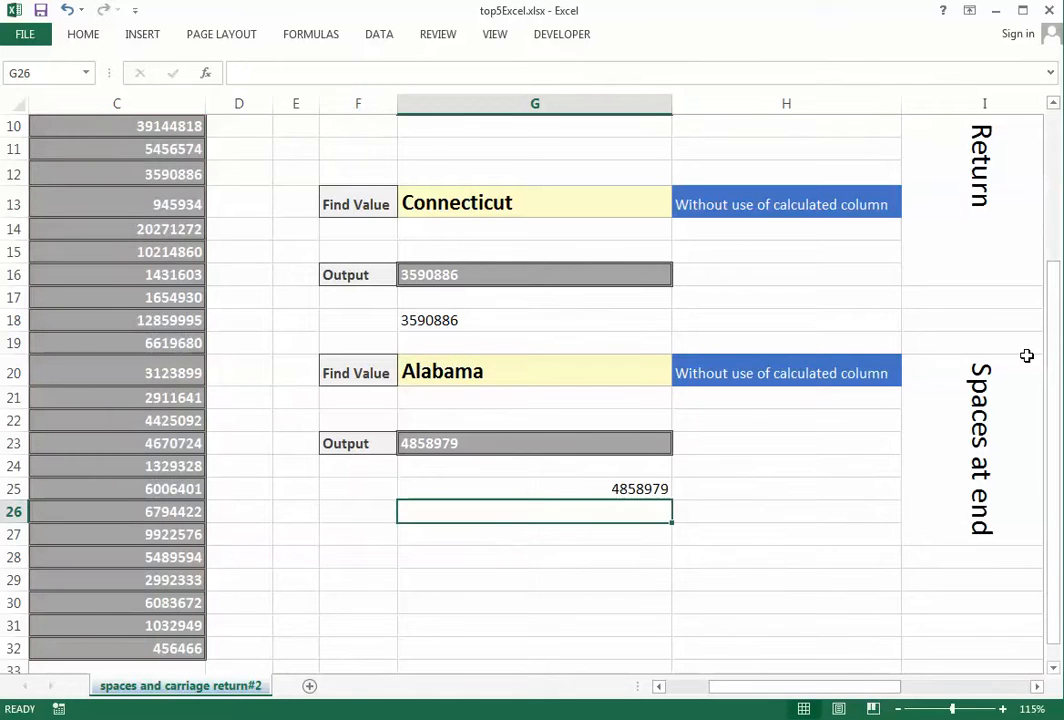
{"action": "key", "text": "Up"}
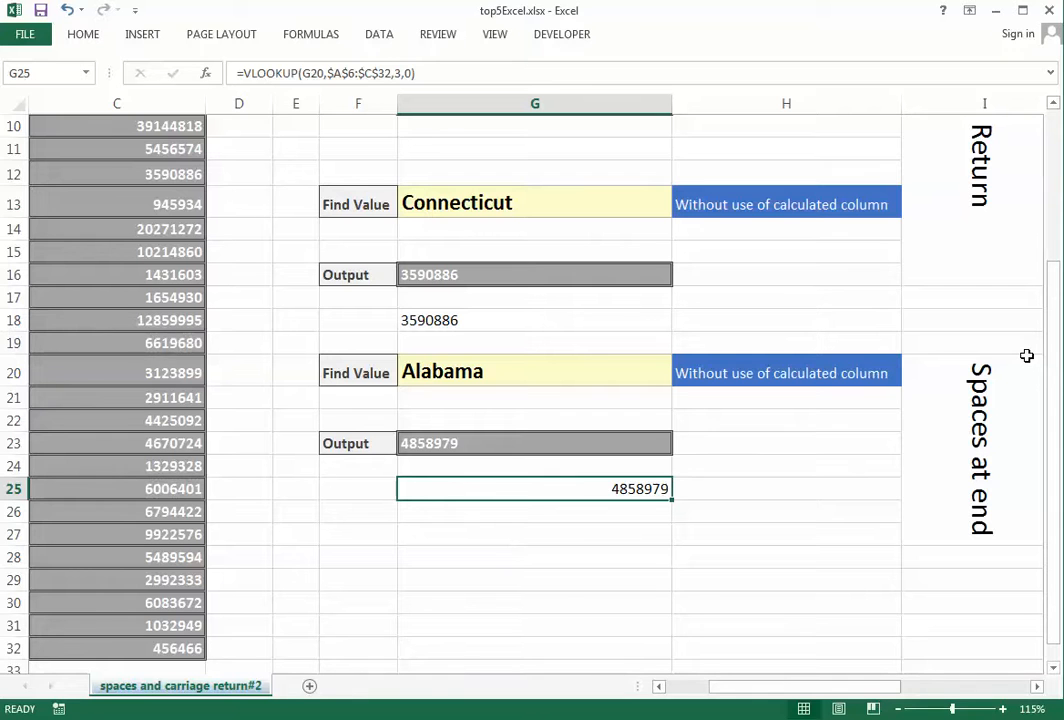
{"action": "key", "text": "Delete"}
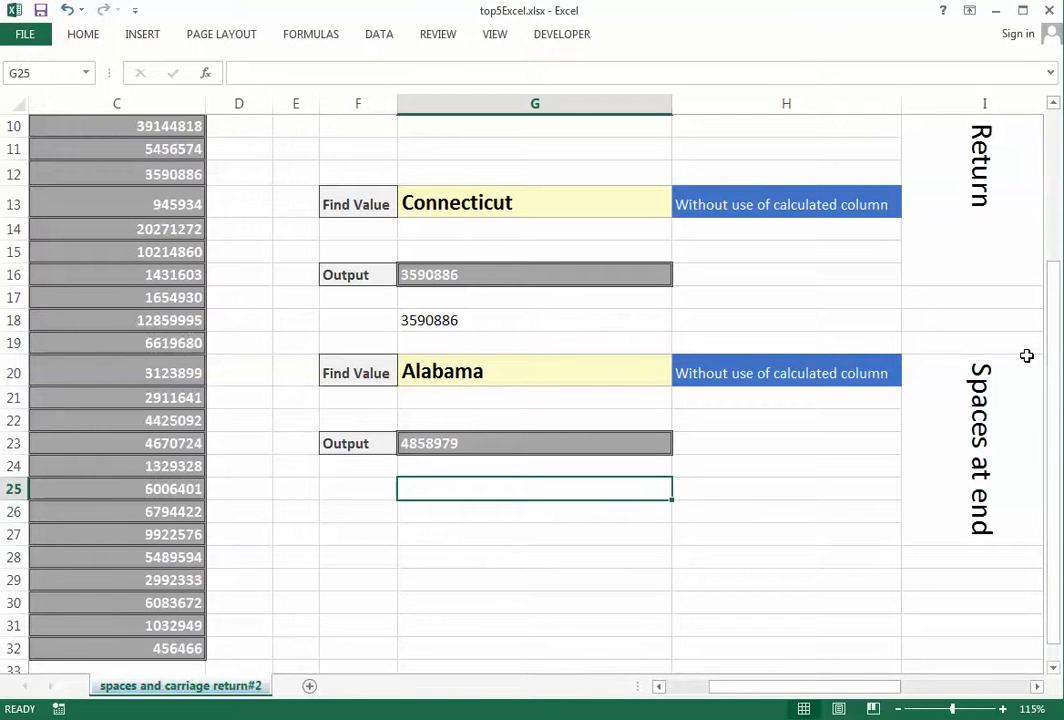
Start a VLOOKUP in G25 with Alabama in G20 as the lookup value
{"action": "type", "text": "=v"}
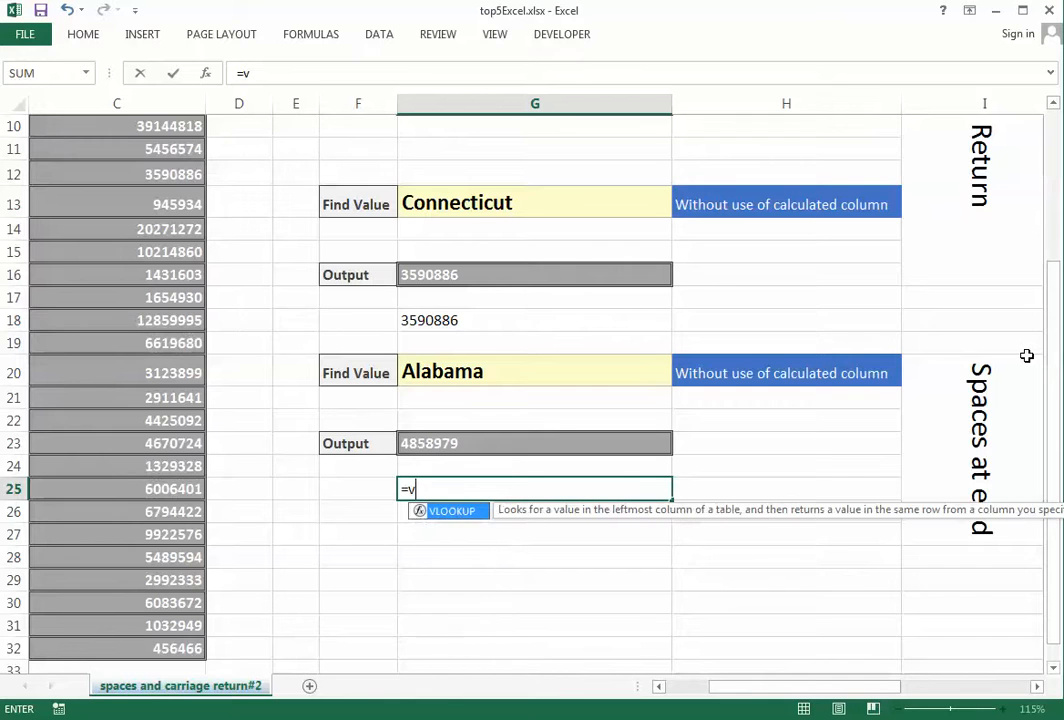
{"action": "type", "text": "looo"}
{"action": "key", "text": "BackSpace"}
{"action": "type", "text": "ku"}
{"action": "key", "text": "Tab"}
{"action": "key", "text": "Up"}
{"action": "key", "text": "Up"}
{"action": "key", "text": "Up"}
{"action": "key", "text": "Up"}
{"action": "key", "text": "Up"}
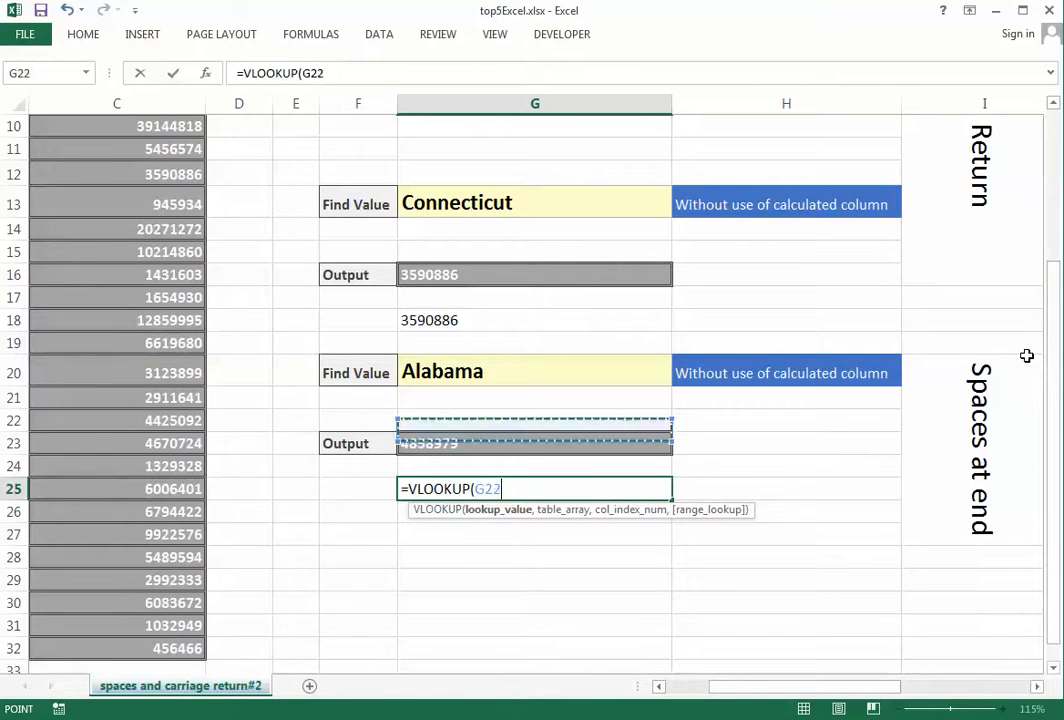
{"action": "type", "text": ","}
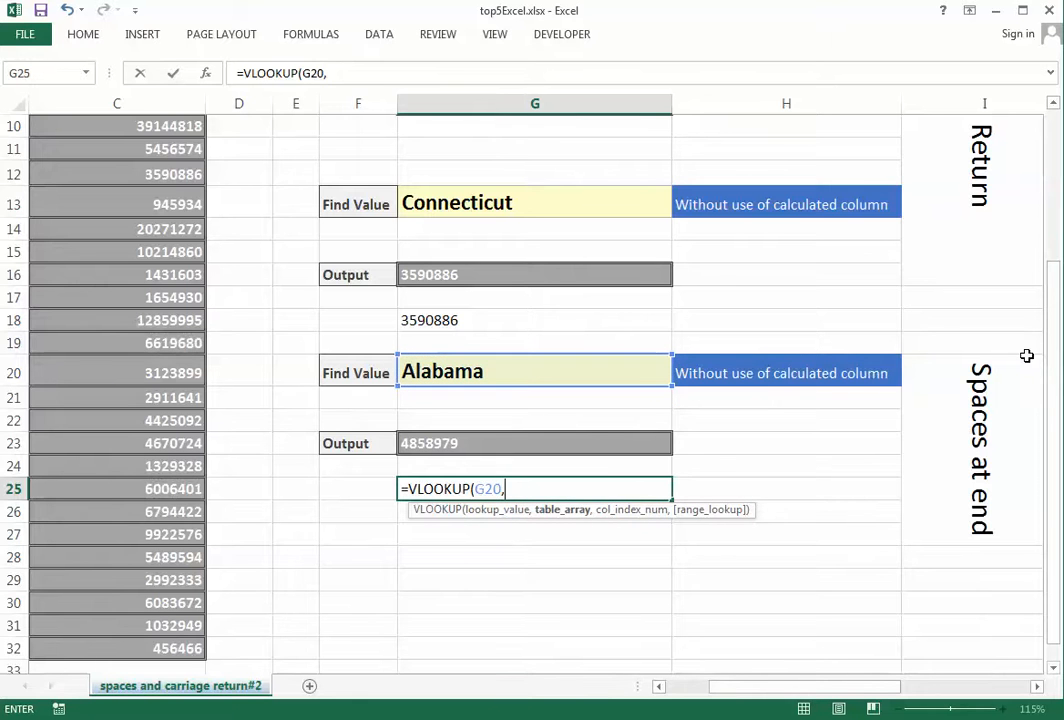
Replace the stray B6 reference with a TRIM( wrapper for the table argument
{"action": "key", "text": "Left"}
{"action": "key", "text": "Left"}
{"action": "key", "text": "Left"}
{"action": "key", "text": "Left"}
{"action": "key", "text": "Left"}
{"action": "key", "text": "Left"}
{"action": "key", "text": "Up"}
{"action": "key", "text": "Up"}
{"action": "key", "text": "Up"}
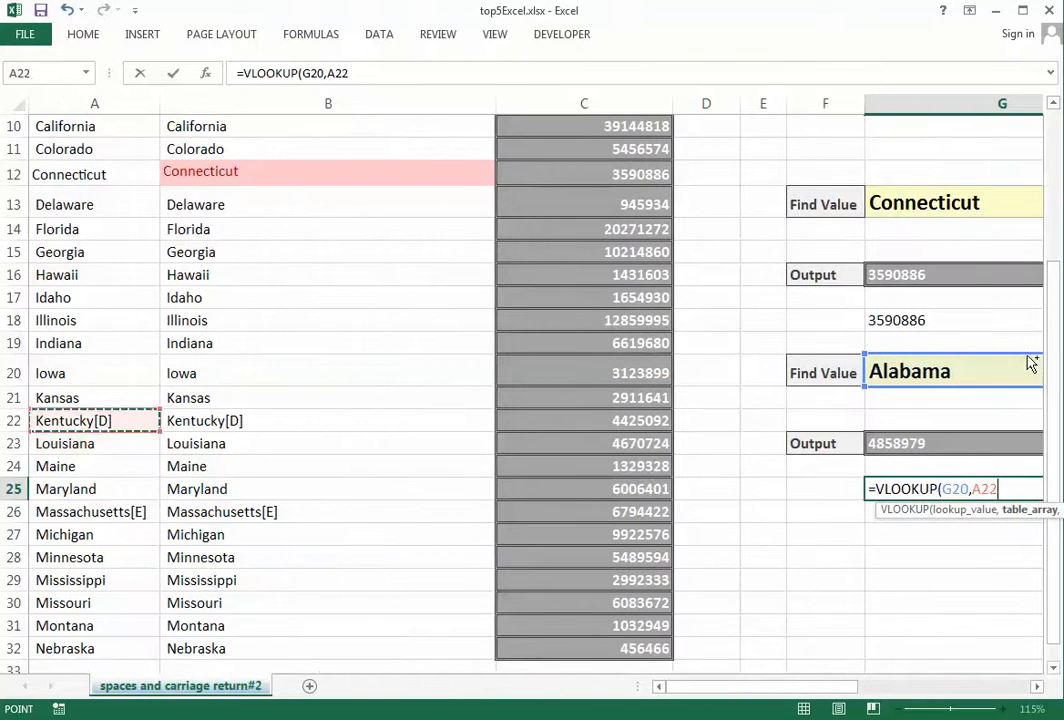
{"action": "key", "text": "ctrl+Up"}
{"action": "key", "text": "Right"}
{"action": "key", "text": "Down"}
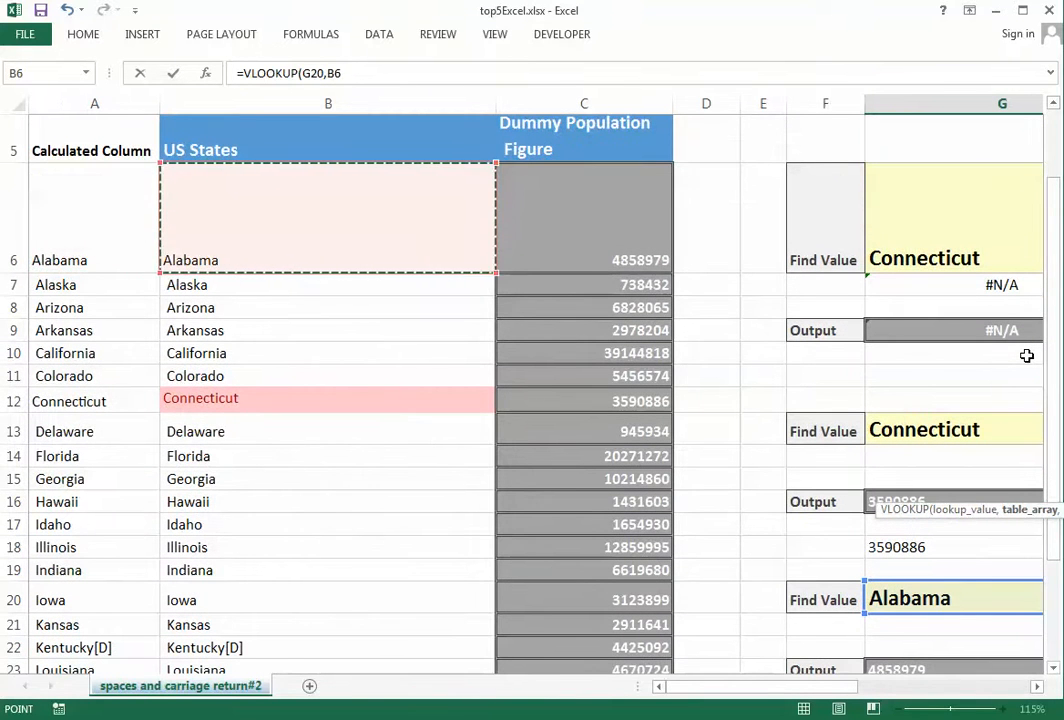
{"action": "key", "text": "BackSpace"}
{"action": "key", "text": "BackSpace"}
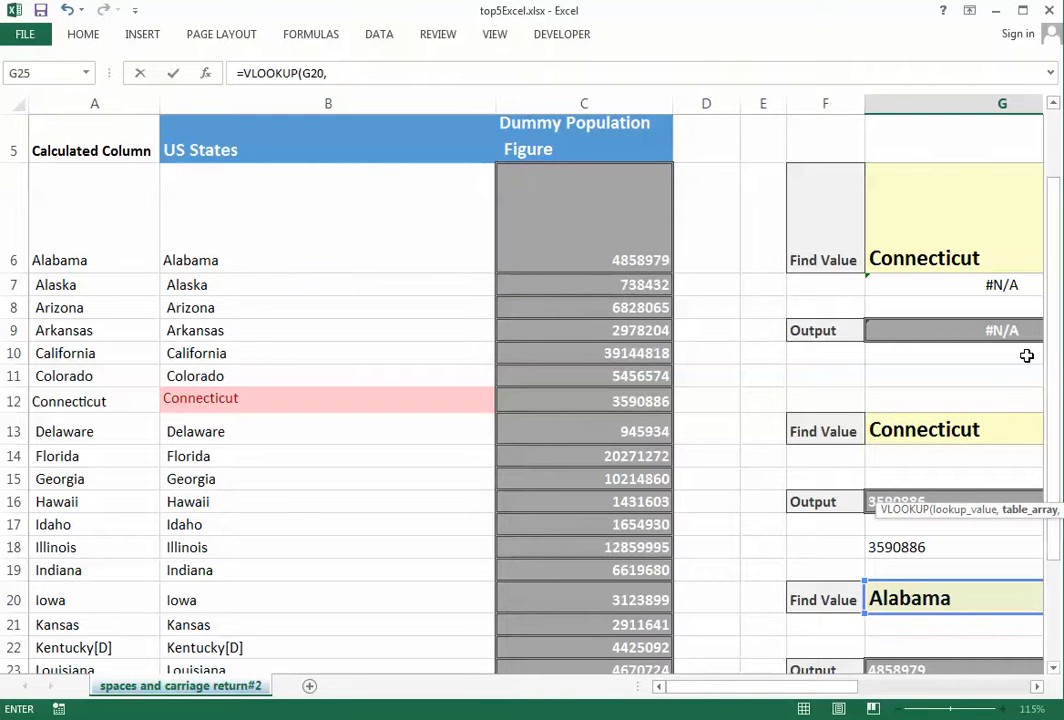
{"action": "type", "text": "tr"}
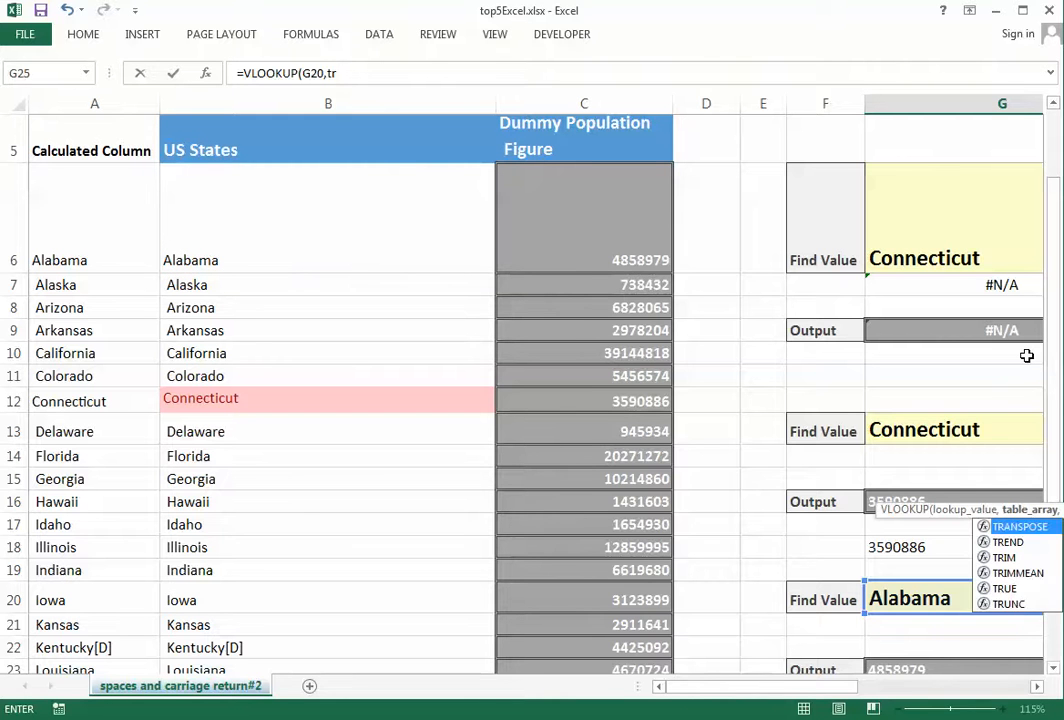
{"action": "type", "text": "im("}
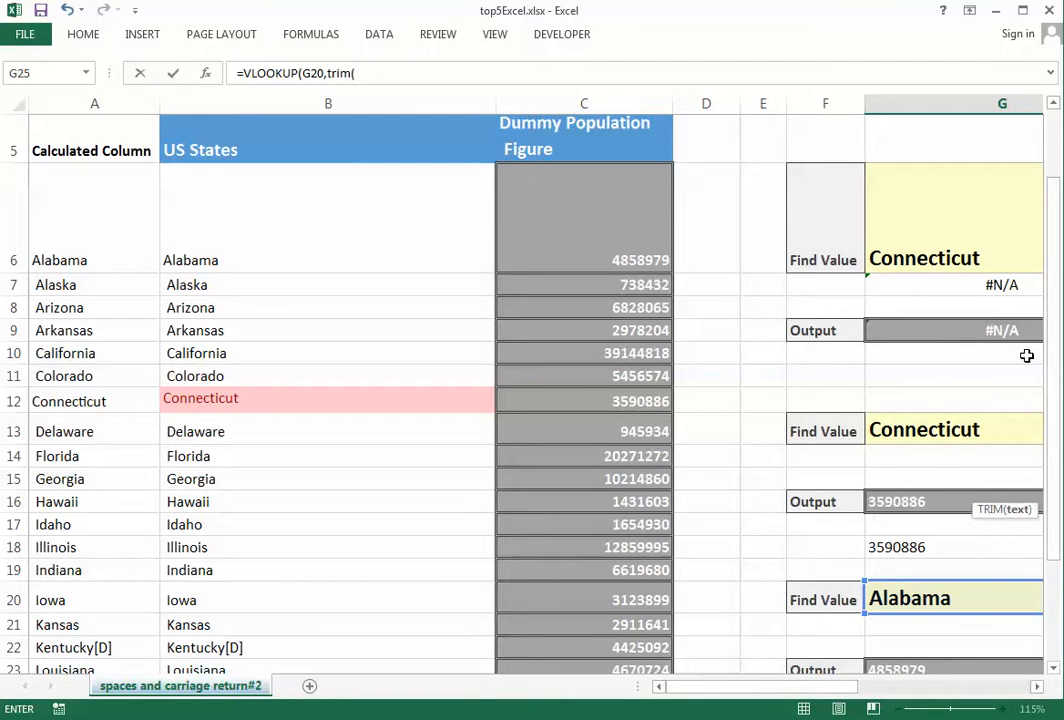
Complete =VLOOKUP(G20,TRIM($B$6:$C$32),2,0) as an array formula returning 4858979
{"action": "key", "text": "Left"}
{"action": "key", "text": "Up"}
{"action": "key", "text": "Up"}
{"action": "key", "text": "Left"}
{"action": "key", "text": "Left"}
{"action": "key", "text": "Left"}
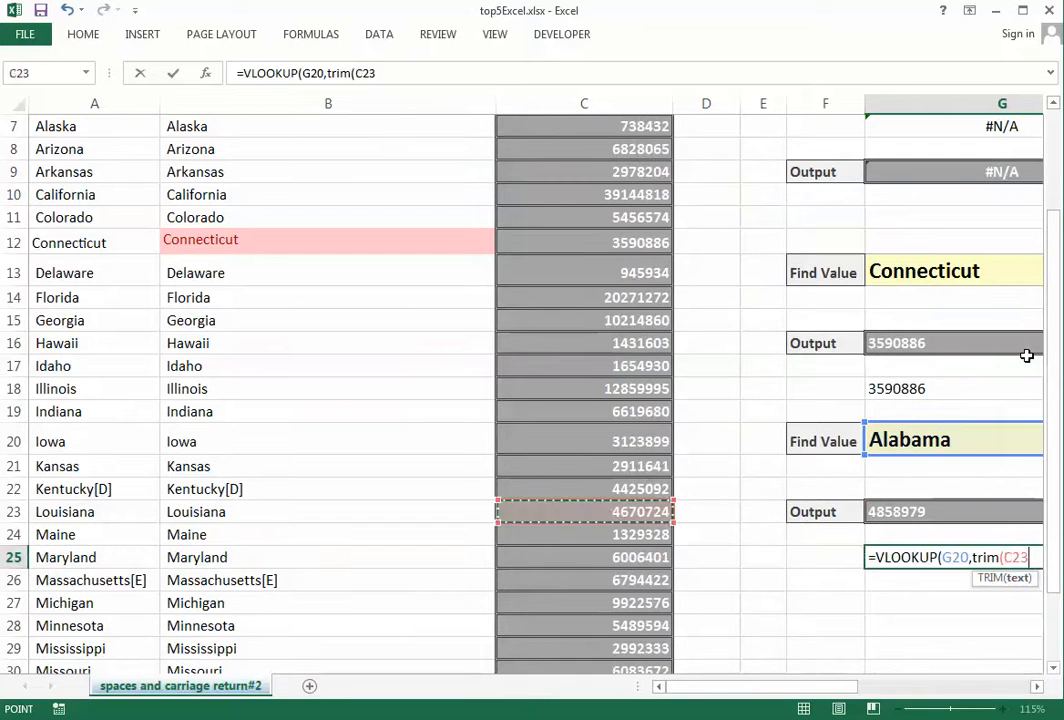
{"action": "key", "text": "Left"}
{"action": "key", "text": "ctrl+Up"}
{"action": "key", "text": "Down"}
{"action": "key", "text": "shift+Right"}
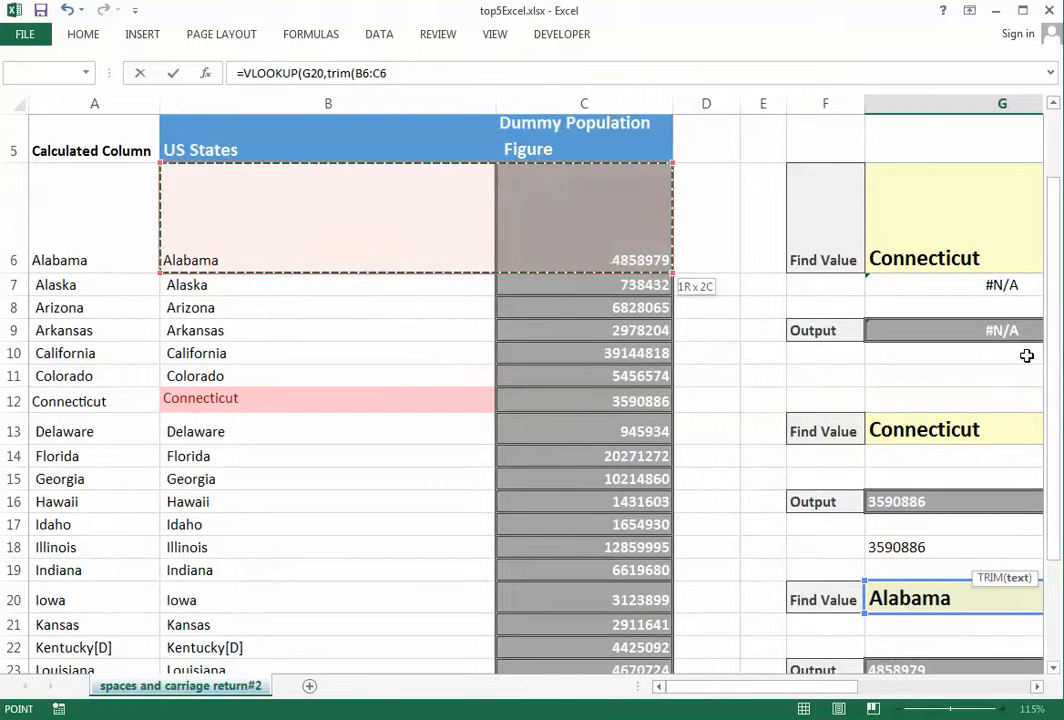
{"action": "key", "text": "ctrl+shift+Down"}
{"action": "key", "text": "F4"}
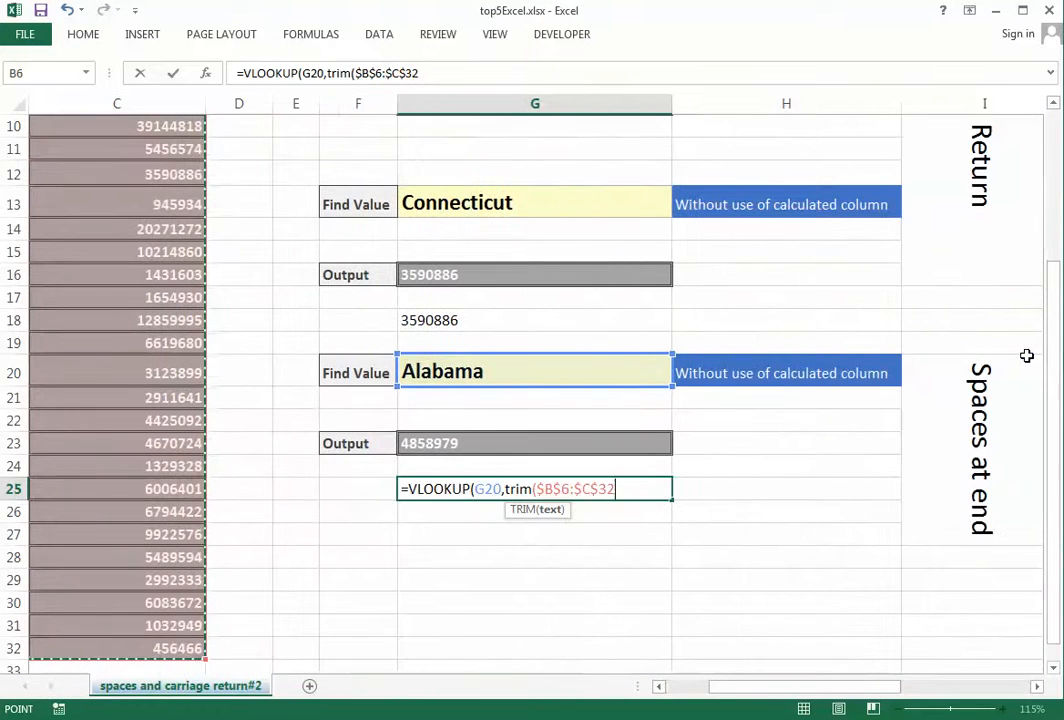
{"action": "type", "text": "),"}
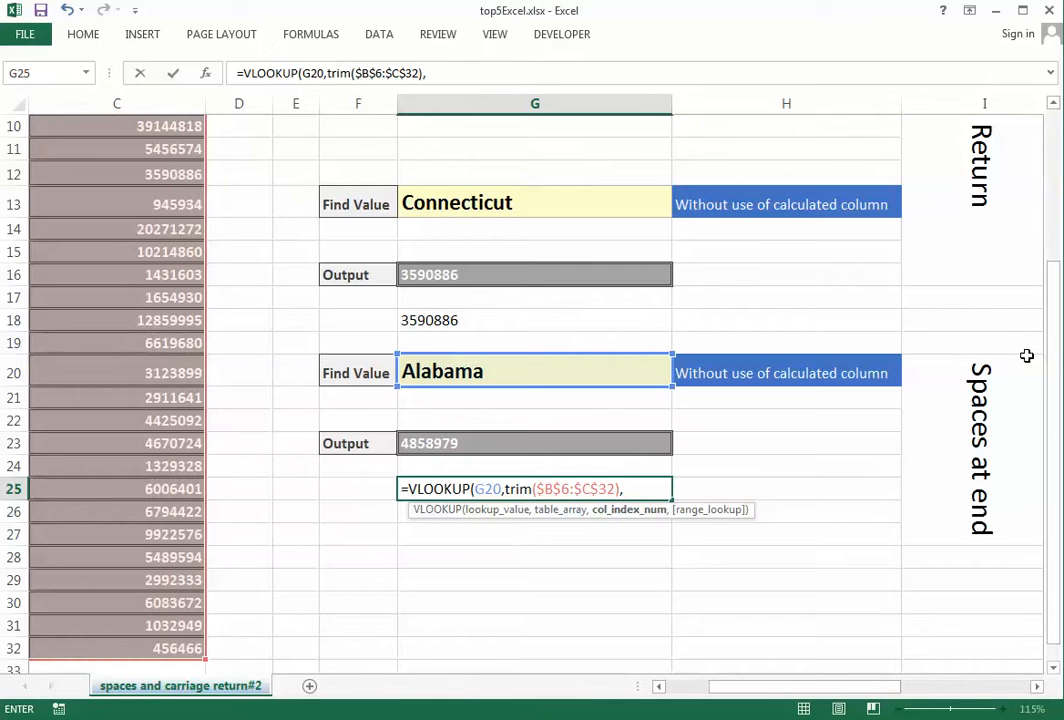
{"action": "type", "text": "2,"}
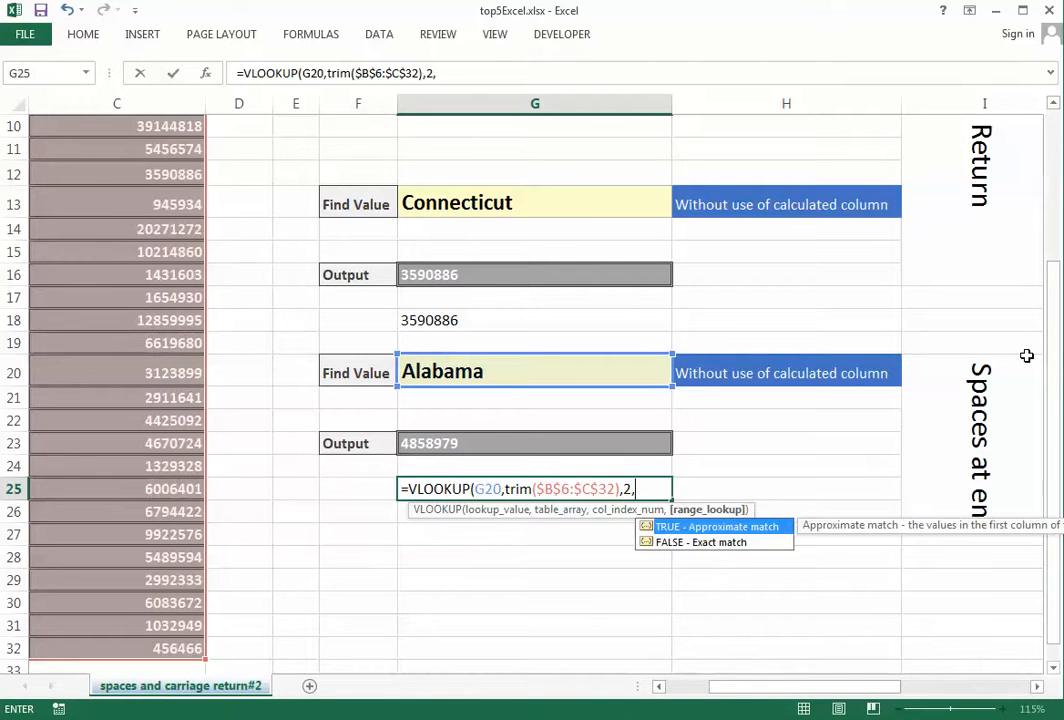
{"action": "type", "text": "0)"}
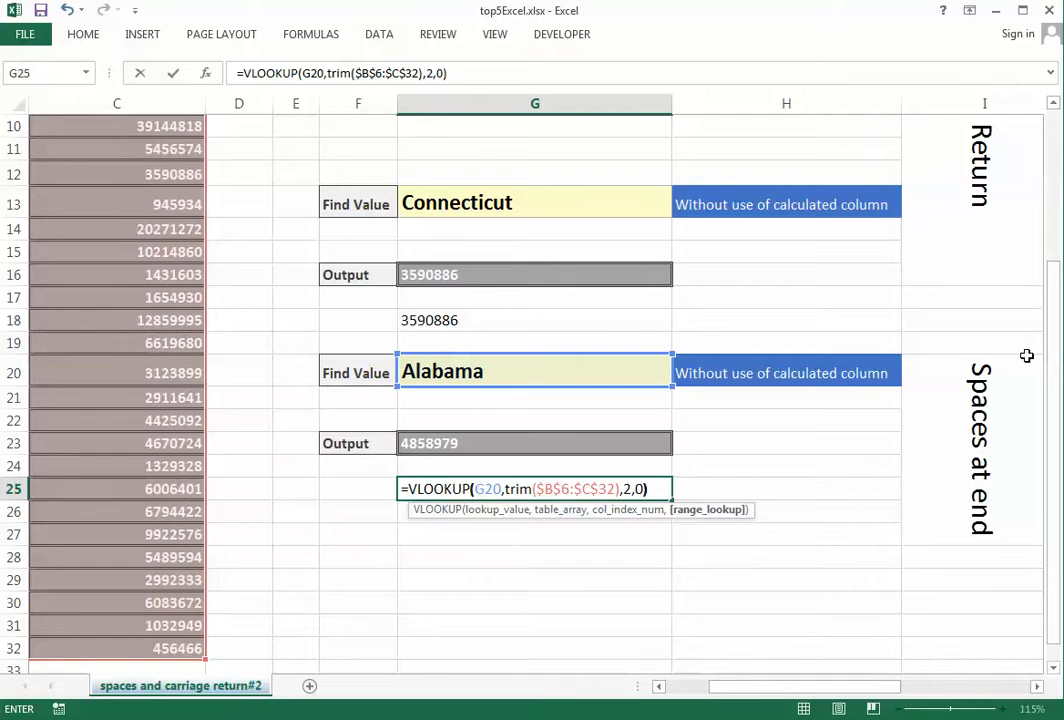
{"action": "key", "text": "ctrl+shift+Return"}
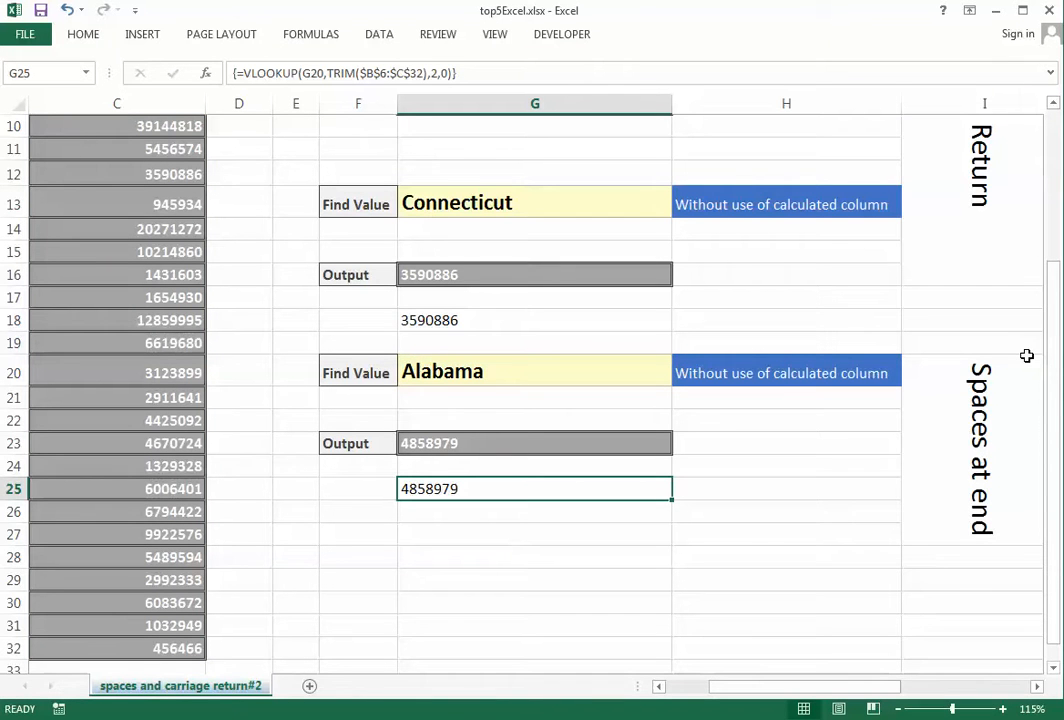